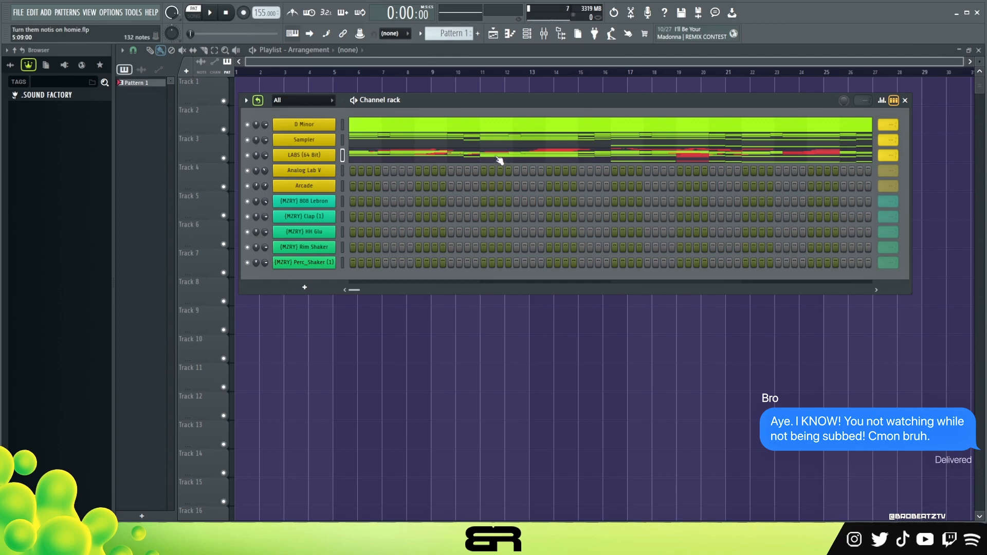
Show the LABS channel's notes in the piano roll with all 16 bars fitted in view
{"action": "left_click", "coordinate": [476, 157]}
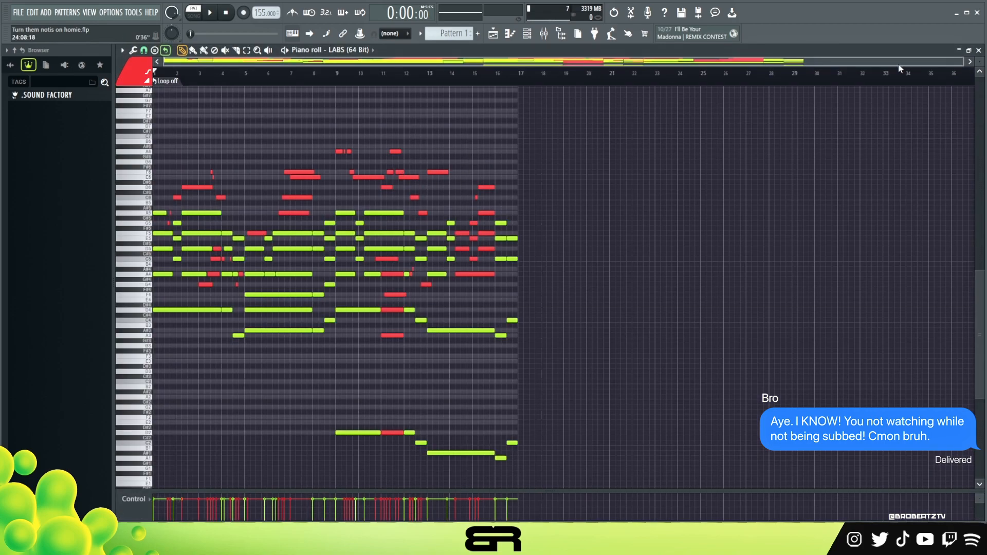
{"action": "left_click_drag", "start_coordinate": [960, 60], "coordinate": [820, 61]}
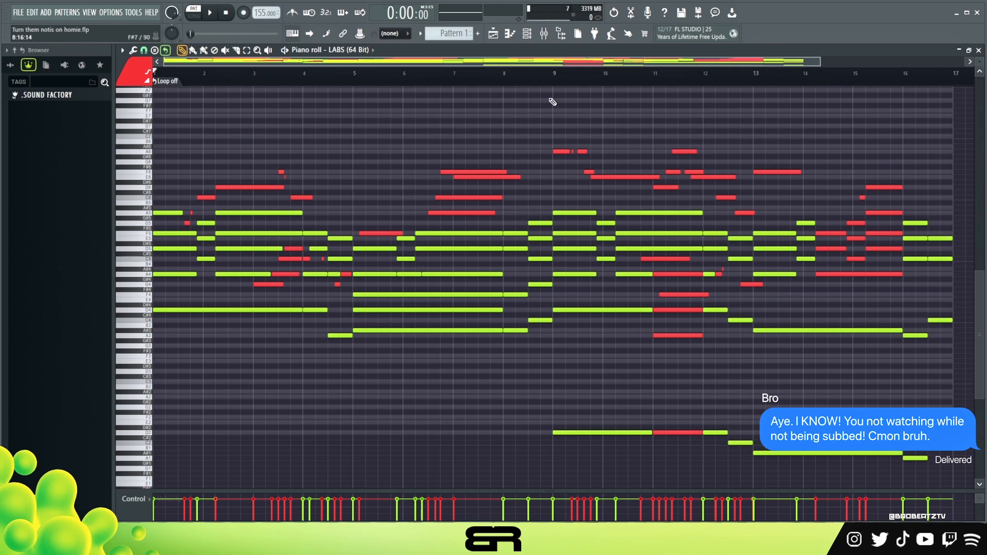
Audition the Strangers Things preset of the Analog Lab V channel and close its plugin window
{"action": "left_click", "coordinate": [527, 34]}
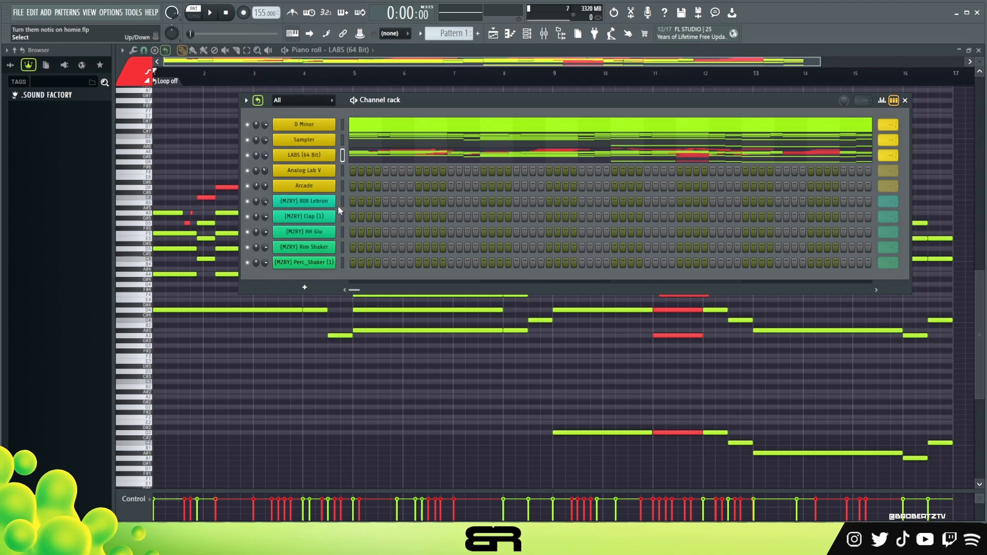
{"action": "left_click", "coordinate": [342, 170]}
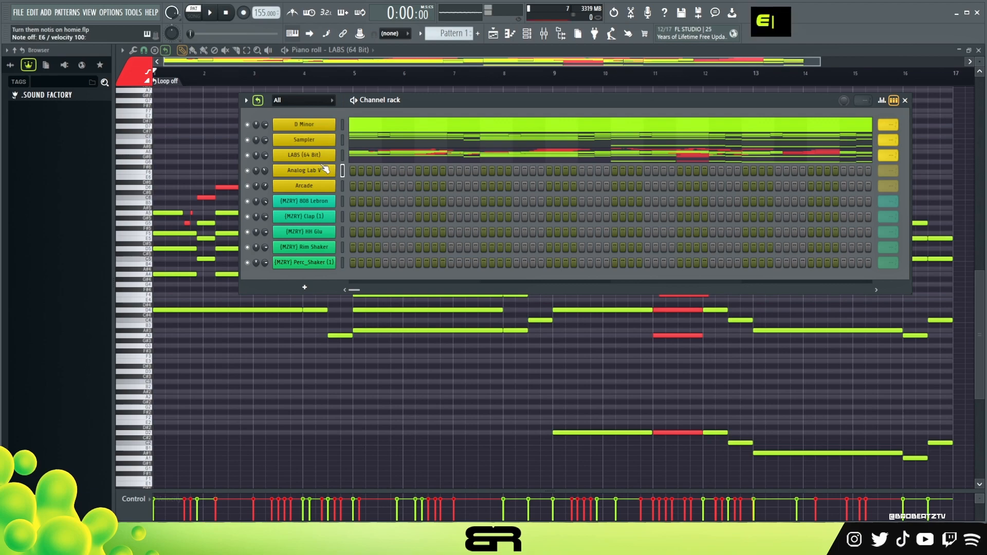
{"action": "left_click", "coordinate": [329, 170]}
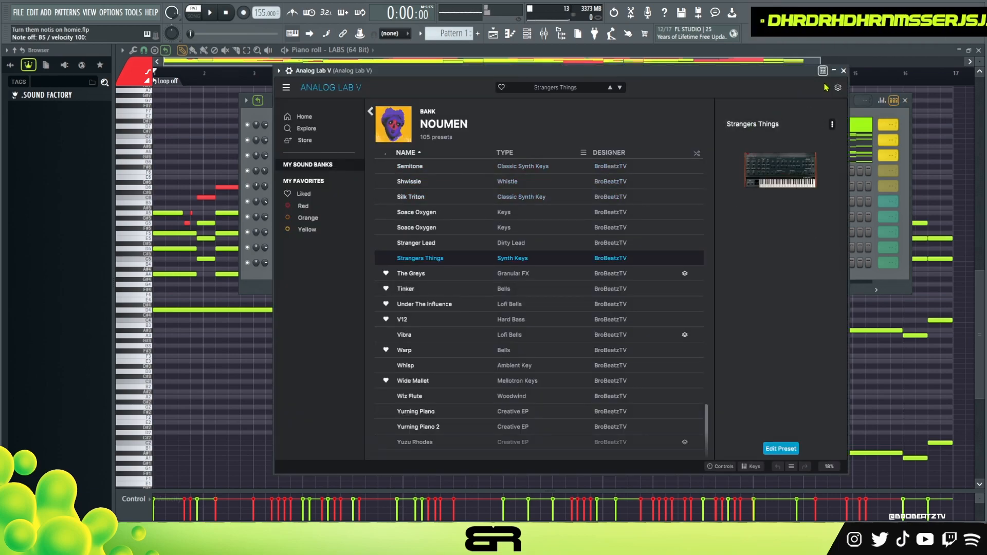
{"action": "left_click", "coordinate": [843, 70]}
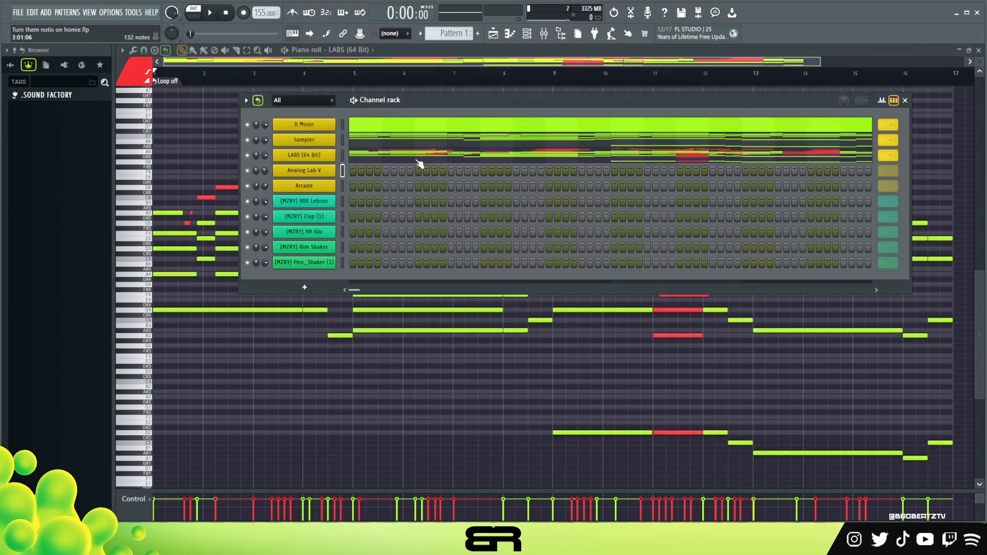
Copy the Sampler channel's chord notes in its piano roll, leaving out the low bass line
{"action": "left_click", "coordinate": [378, 145]}
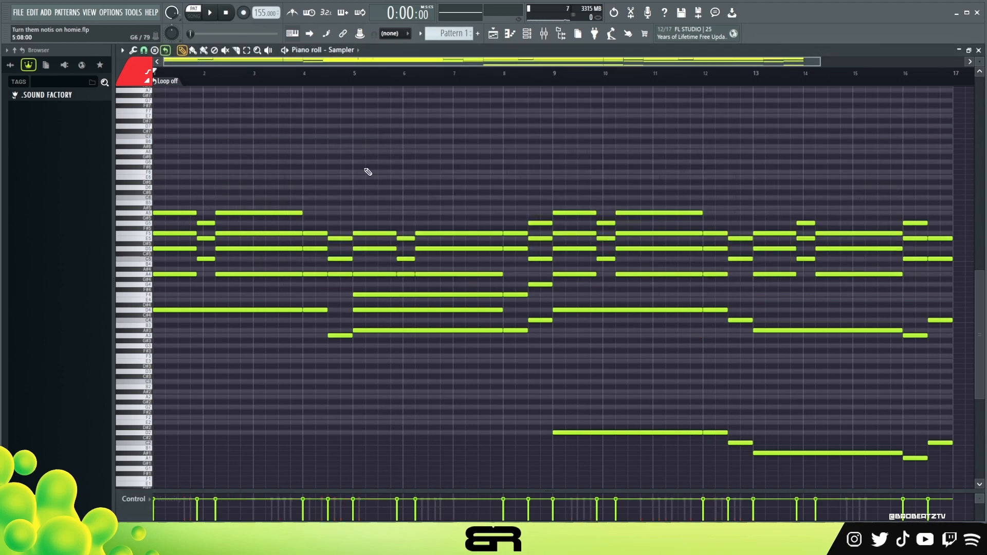
{"action": "scroll", "coordinate": [403, 183], "scroll_direction": "up", "scroll_amount": 2}
{"action": "scroll", "coordinate": [480, 136], "scroll_direction": "down", "scroll_amount": 2}
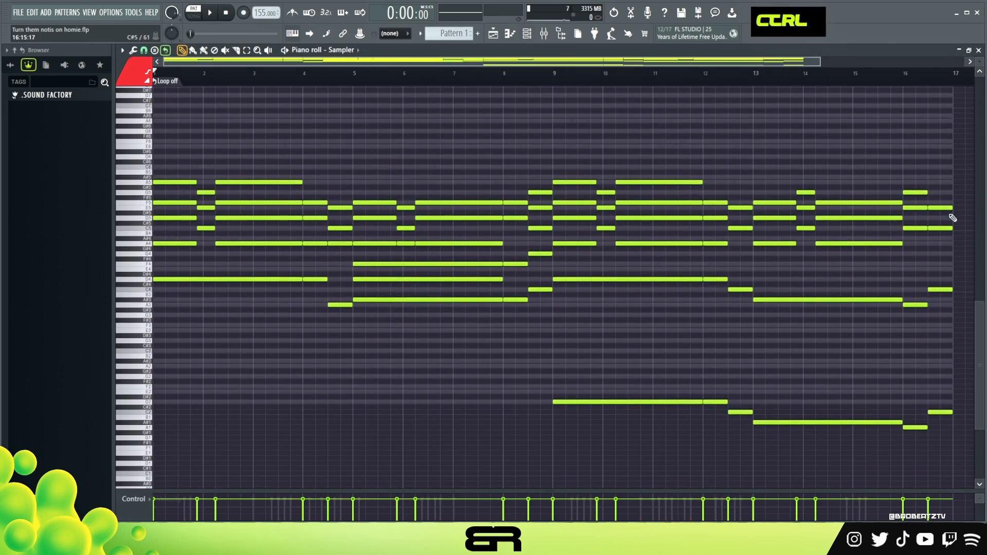
{"action": "left_click_drag", "start_coordinate": [964, 162], "coordinate": [175, 334]}
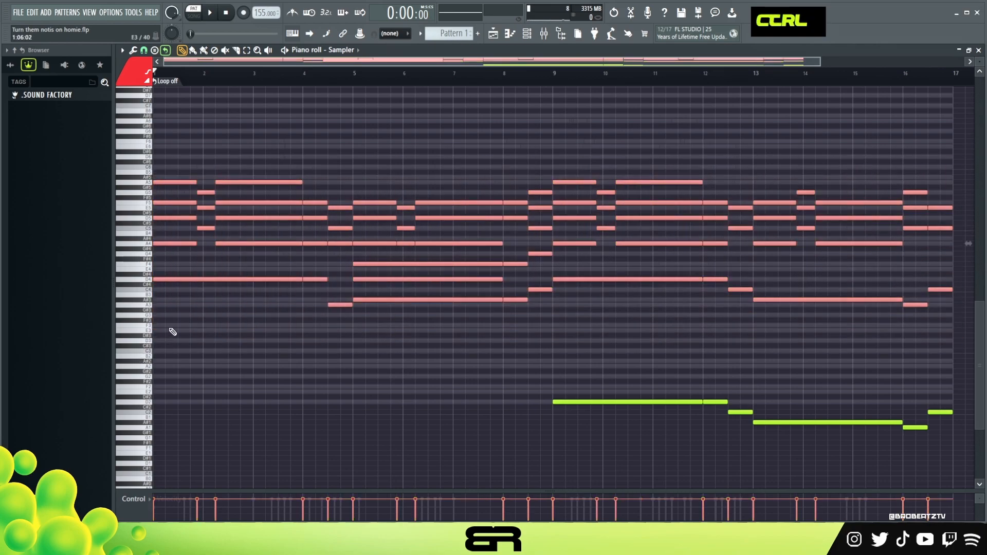
{"action": "key", "text": "ctrl+c"}
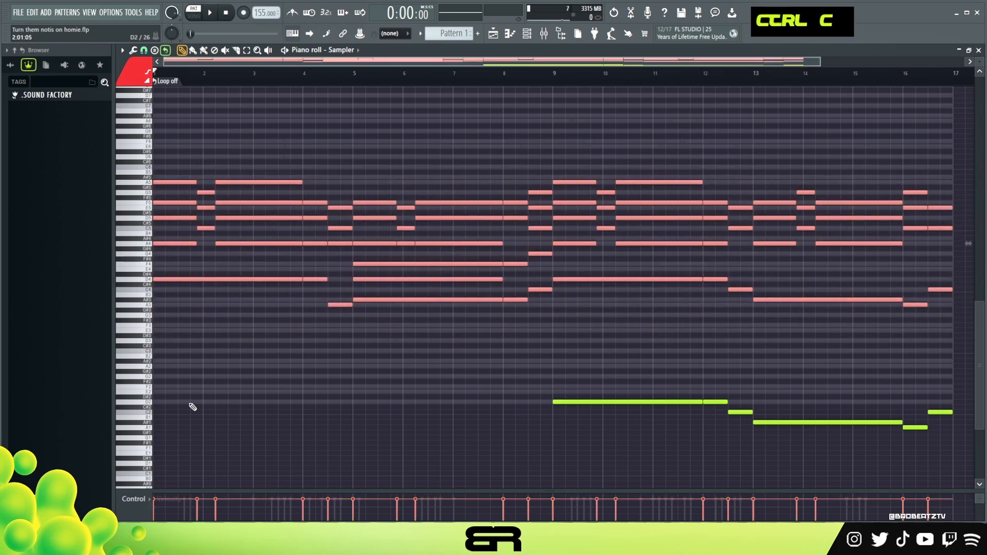
Switch the piano roll's note colour to green
{"action": "double_click", "coordinate": [146, 404]}
{"action": "left_click", "coordinate": [142, 403]}
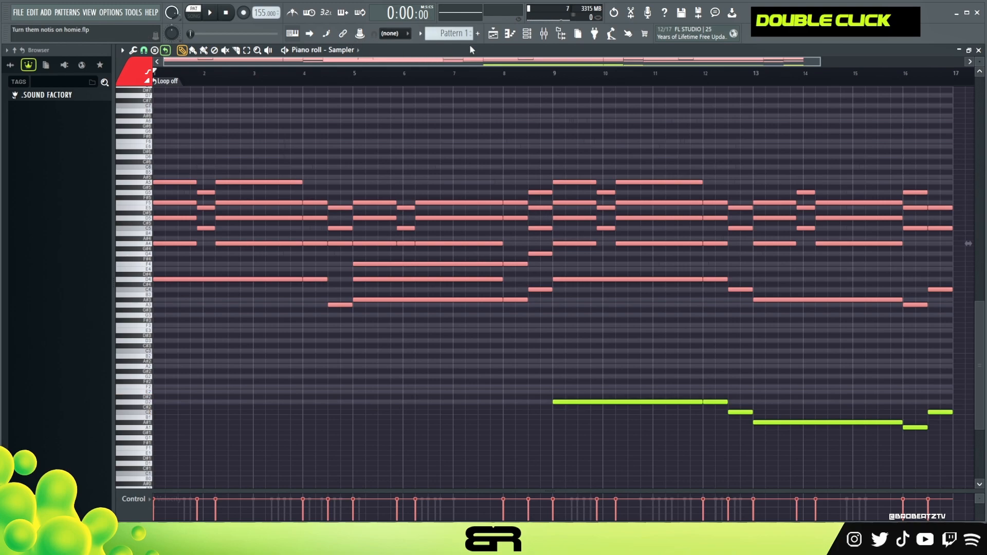
{"action": "left_click", "coordinate": [132, 71]}
{"action": "left_click", "coordinate": [132, 96]}
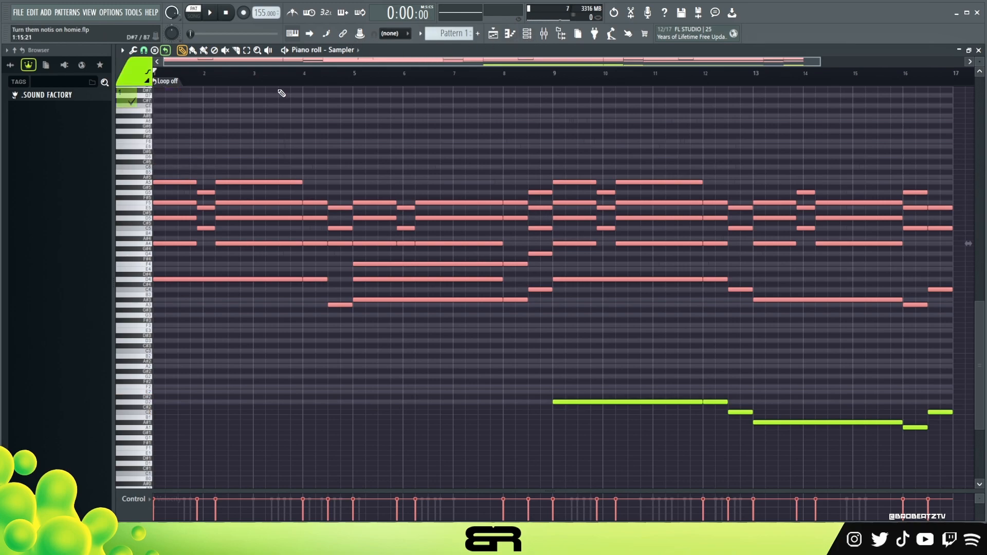
Paste the copied chord notes into the Analog Lab V channel's piano roll
{"action": "key", "text": "F6"}
{"action": "right_click", "coordinate": [326, 170]}
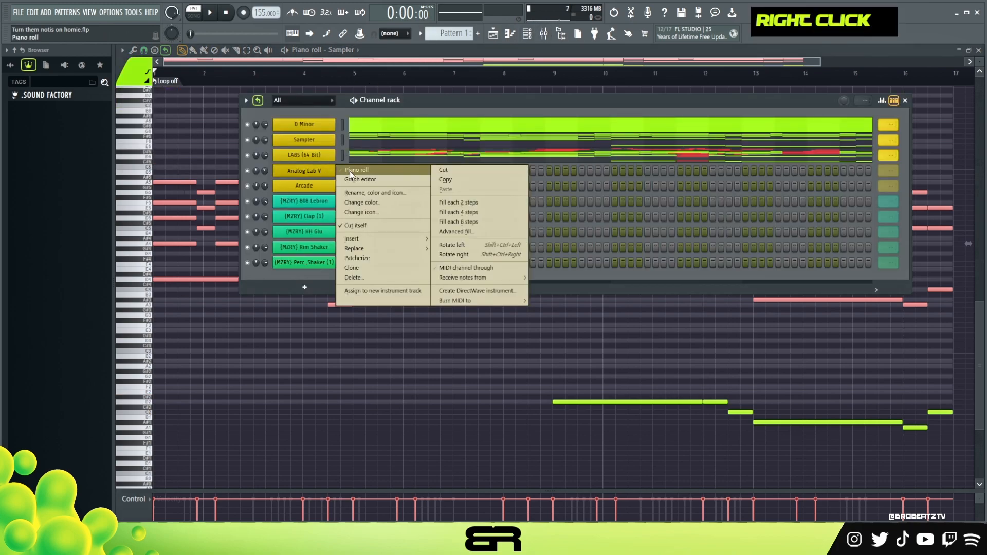
{"action": "left_click", "coordinate": [350, 173]}
{"action": "key", "text": "ctrl+v"}
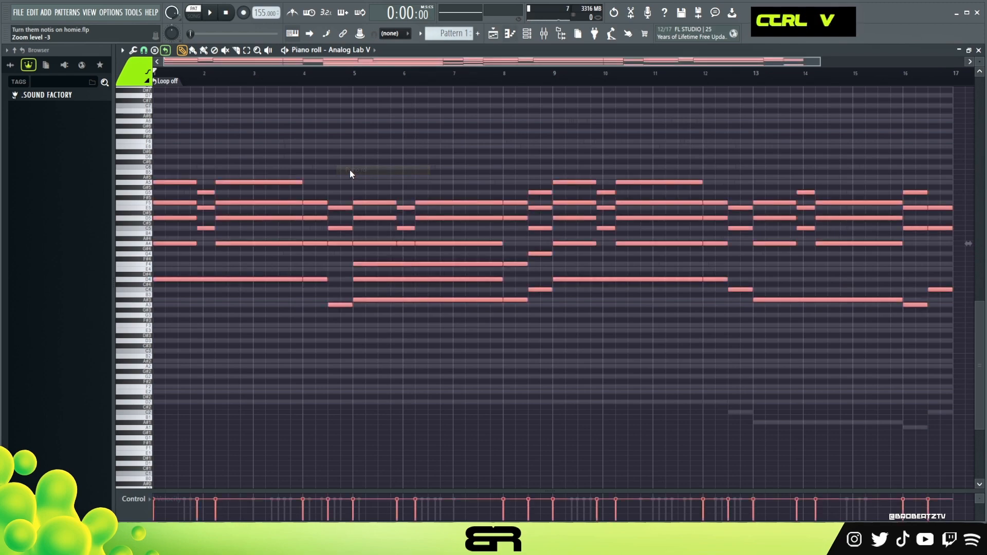
Play back the LABS channel's notes in the piano roll with Analog Lab V muted
{"action": "left_click", "coordinate": [531, 36]}
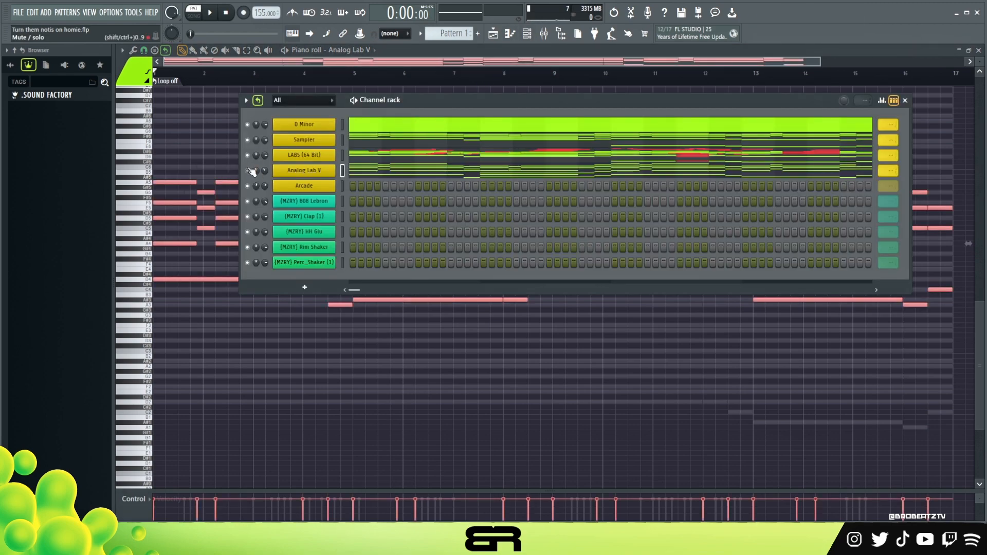
{"action": "left_click", "coordinate": [351, 154]}
{"action": "key", "text": "space"}
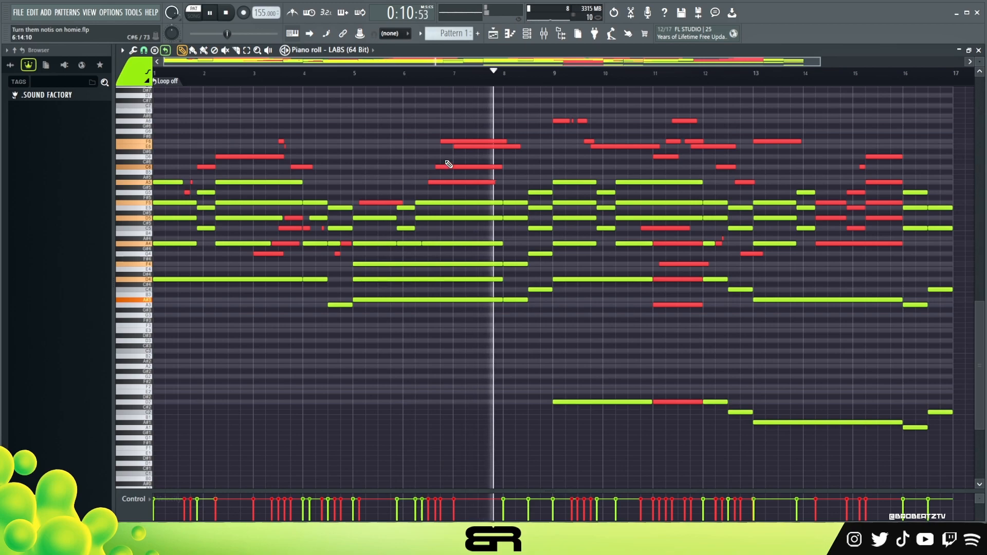
Slightly lower the velocity of the high red LABS notes in bars 6 to 8 and stop playback
{"action": "left_click_drag", "start_coordinate": [411, 117], "coordinate": [513, 175]}
{"action": "scroll", "coordinate": [498, 156], "scroll_direction": "down", "scroll_amount": 3}
{"action": "right_click", "coordinate": [533, 124]}
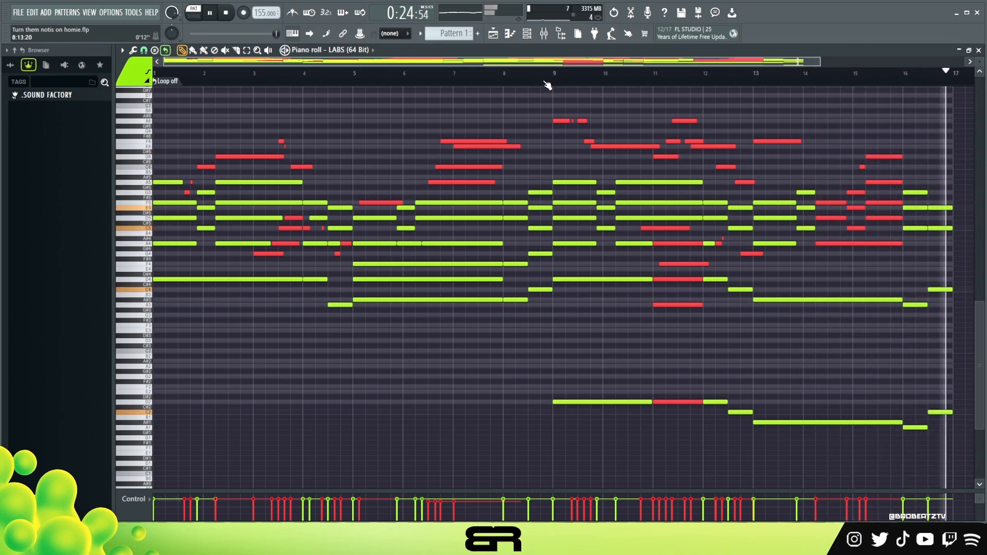
{"action": "key", "text": "space"}
Mute LABS instead of Analog Lab V and open the Analog Lab V chords in the piano roll
{"action": "left_click", "coordinate": [527, 34]}
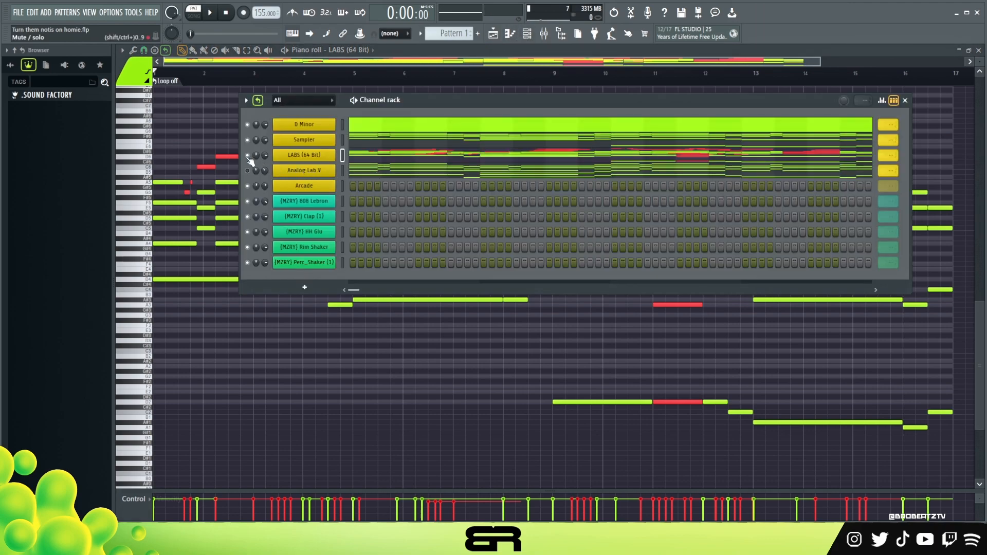
{"action": "double_click", "coordinate": [383, 173]}
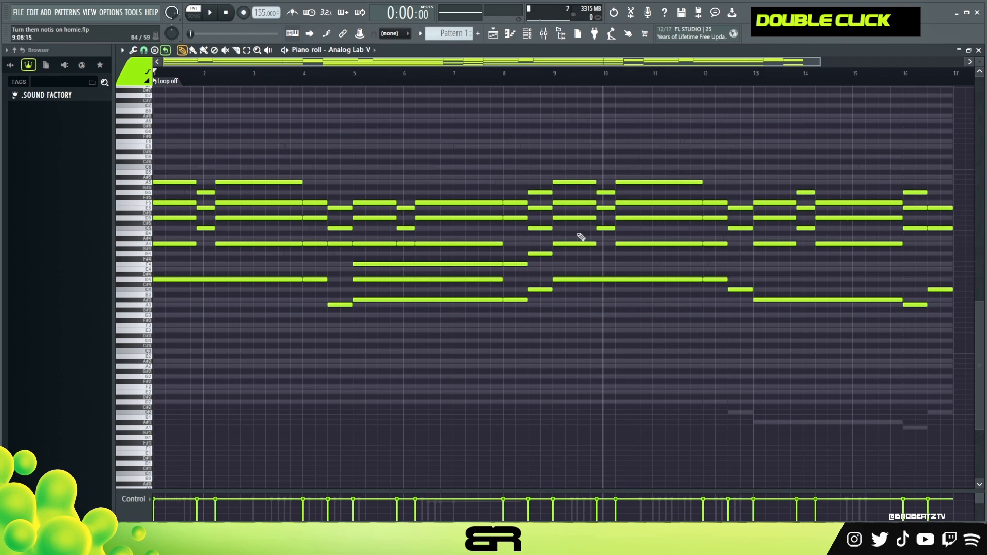
{"action": "left_click_drag", "start_coordinate": [953, 156], "coordinate": [152, 316]}
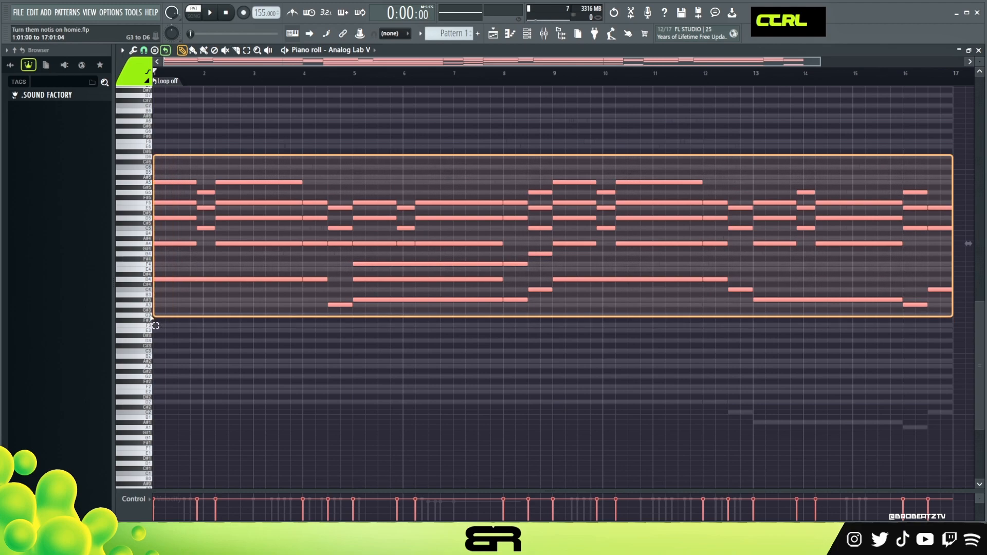
{"action": "left_click_drag", "start_coordinate": [153, 317], "coordinate": [152, 317]}
{"action": "right_click", "coordinate": [397, 184]}
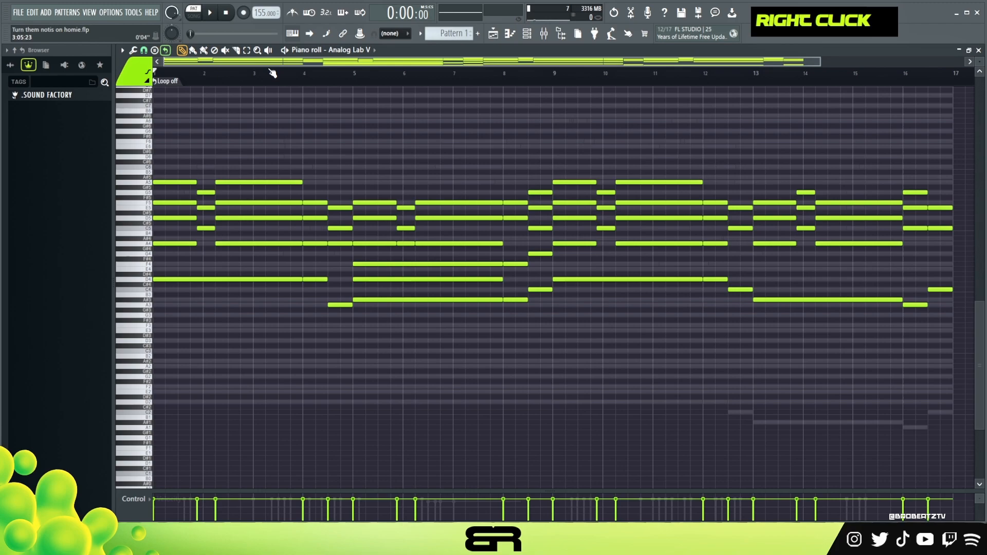
Play back the opening bars of the Analog Lab V chords
{"action": "key", "text": "space"}
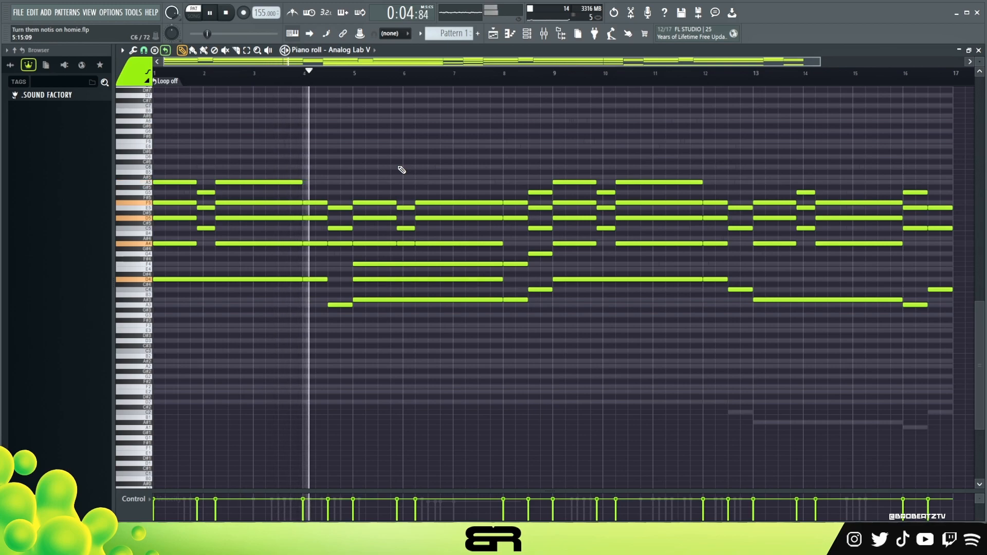
{"action": "key", "text": "space"}
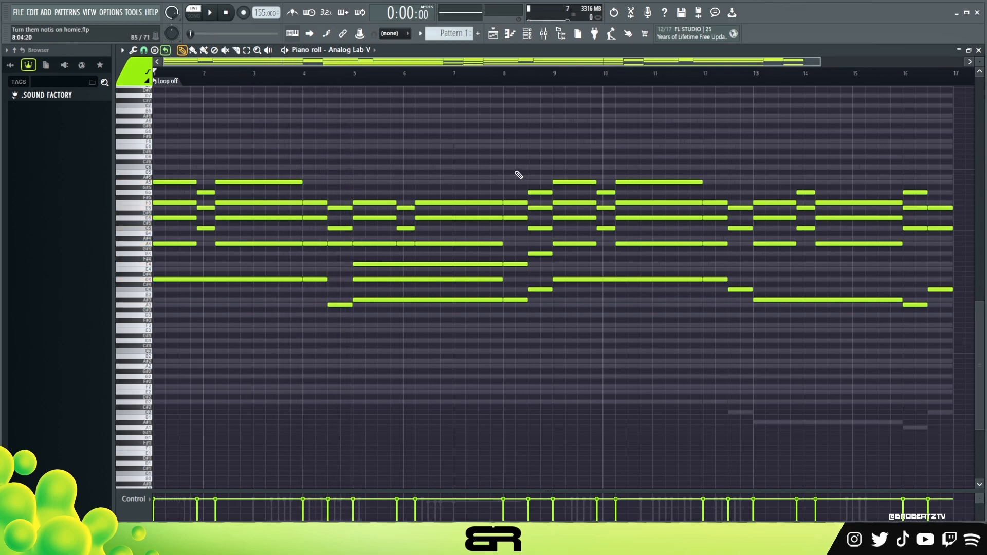
{"action": "left_click_drag", "start_coordinate": [683, 299], "coordinate": [492, 238]}
{"action": "left_click", "coordinate": [513, 161], "text": "ctrl"}
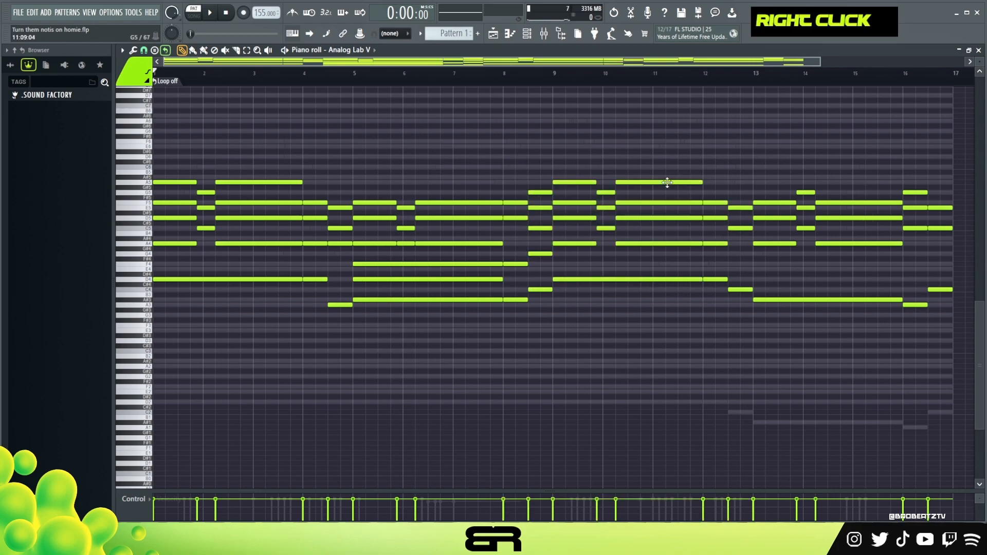
Open the Arcade channel's Darkness Inside instrument and move its window clear of the channel names
{"action": "left_click", "coordinate": [527, 33]}
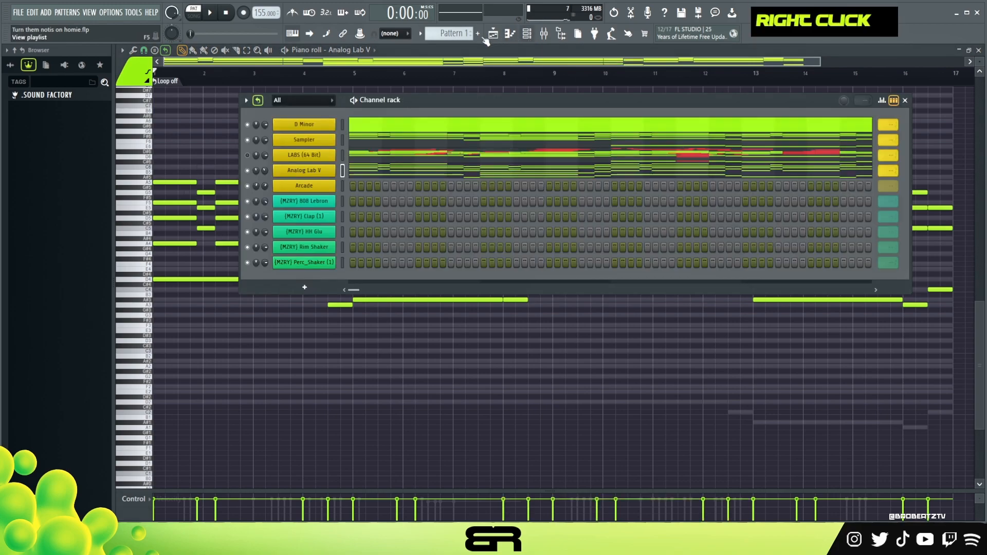
{"action": "left_click", "coordinate": [329, 187]}
{"action": "left_click_drag", "start_coordinate": [569, 150], "coordinate": [641, 71]}
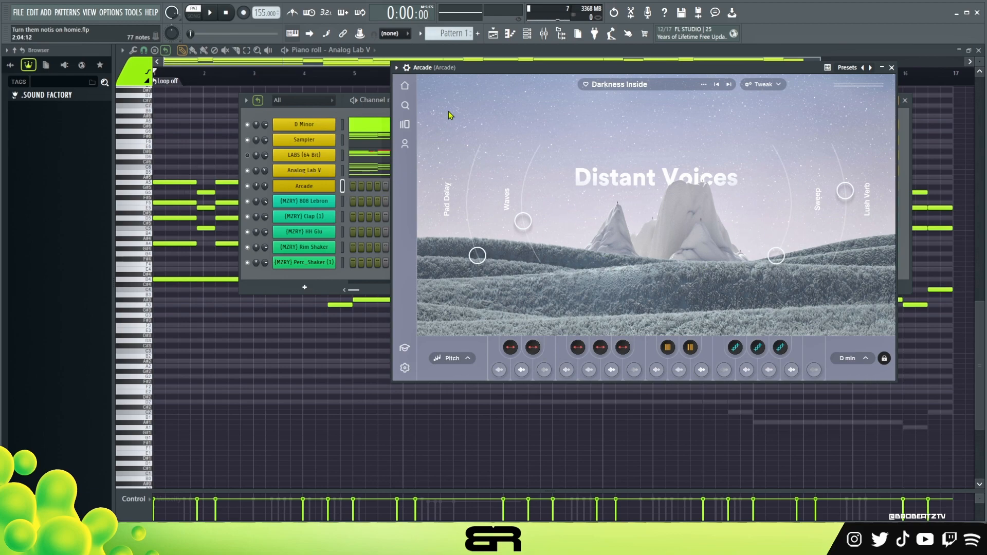
{"action": "left_click_drag", "start_coordinate": [624, 67], "coordinate": [657, 108]}
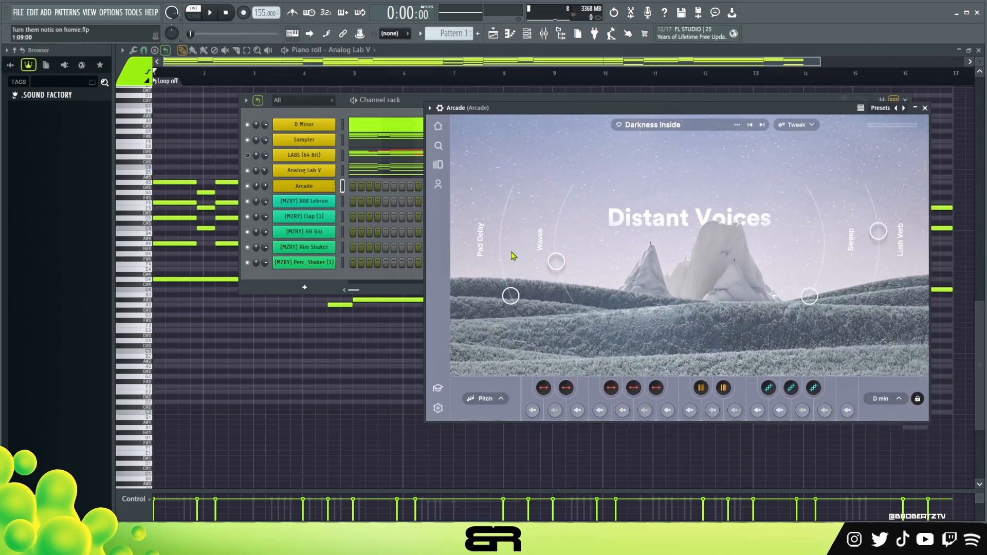
Open the Arcade channel's piano roll and enlarge its note rows
{"action": "right_click", "coordinate": [334, 182]}
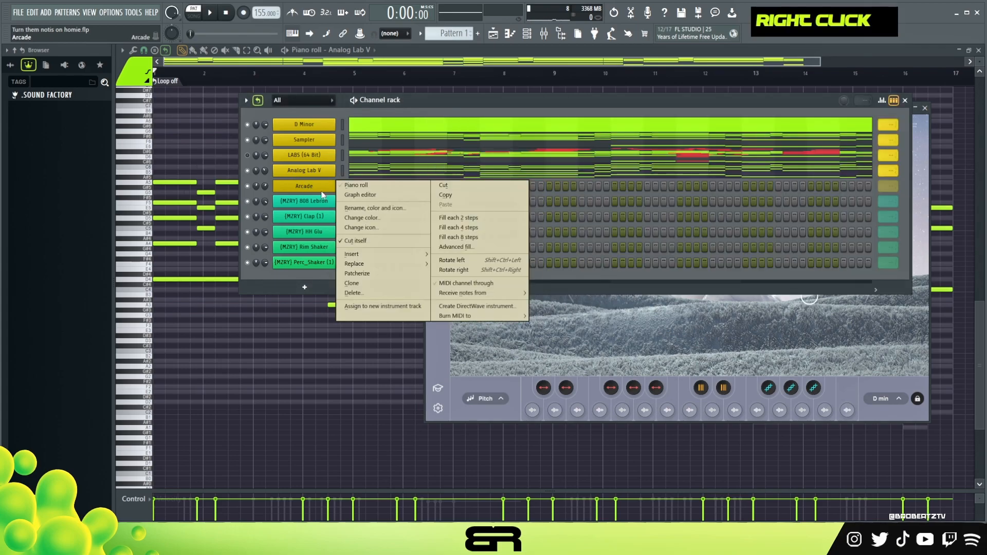
{"action": "left_click", "coordinate": [345, 186]}
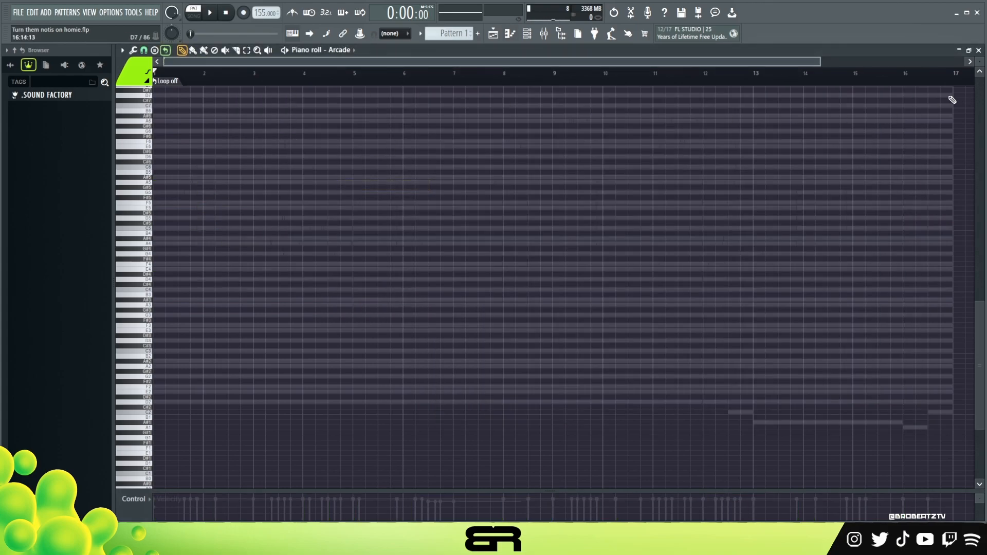
{"action": "scroll", "coordinate": [980, 58], "scroll_direction": "up", "scroll_amount": 2}
{"action": "scroll", "coordinate": [287, 177], "scroll_direction": "up", "scroll_amount": 1}
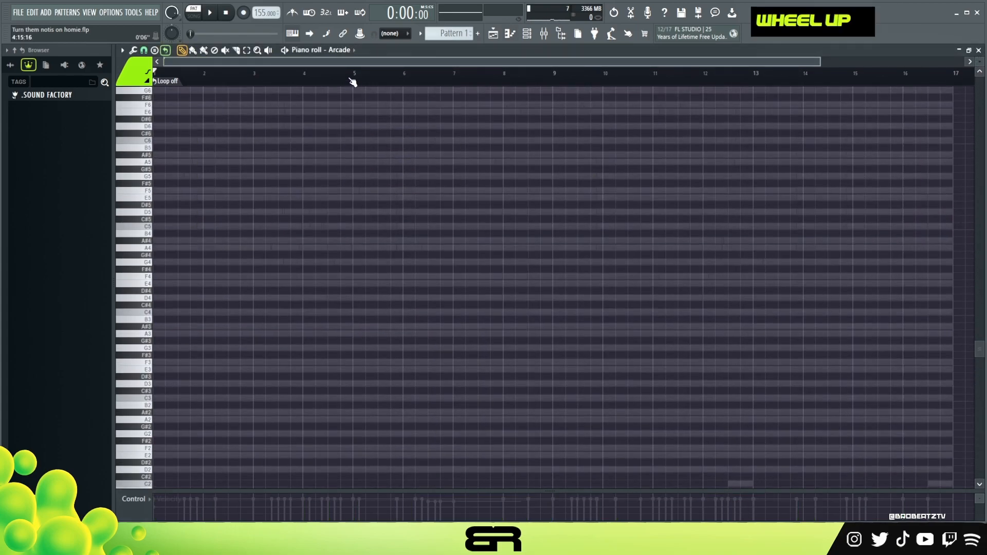
{"action": "scroll", "coordinate": [350, 64], "scroll_direction": "up", "scroll_amount": 1}
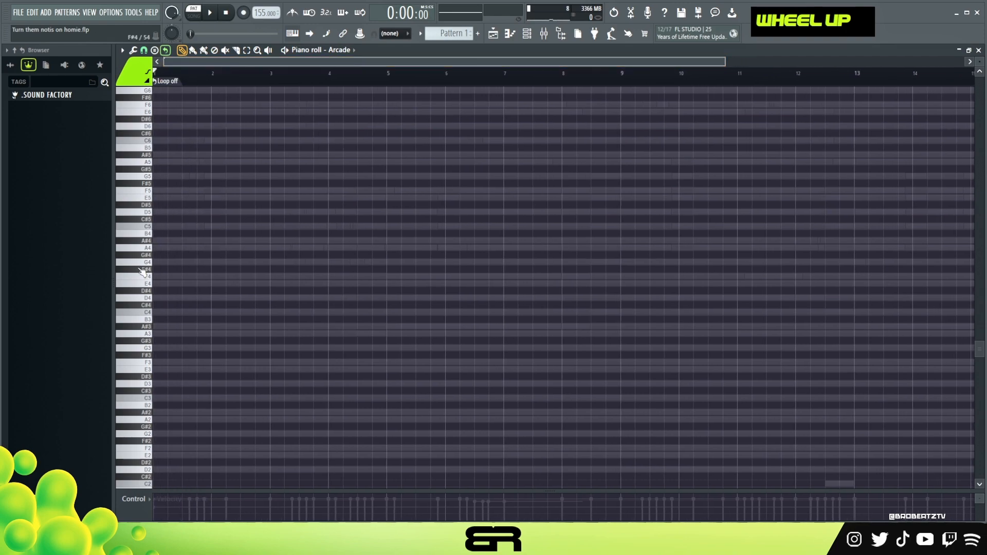
Audition single notes on the Arcade keyboard against the playing chords to find the melody's starting pitch
{"action": "mouse_move", "coordinate": [147, 232]}
{"action": "left_mouse_down"}
{"action": "mouse_move", "coordinate": [143, 170]}
{"action": "mouse_move", "coordinate": [146, 226]}
{"action": "left_mouse_up"}
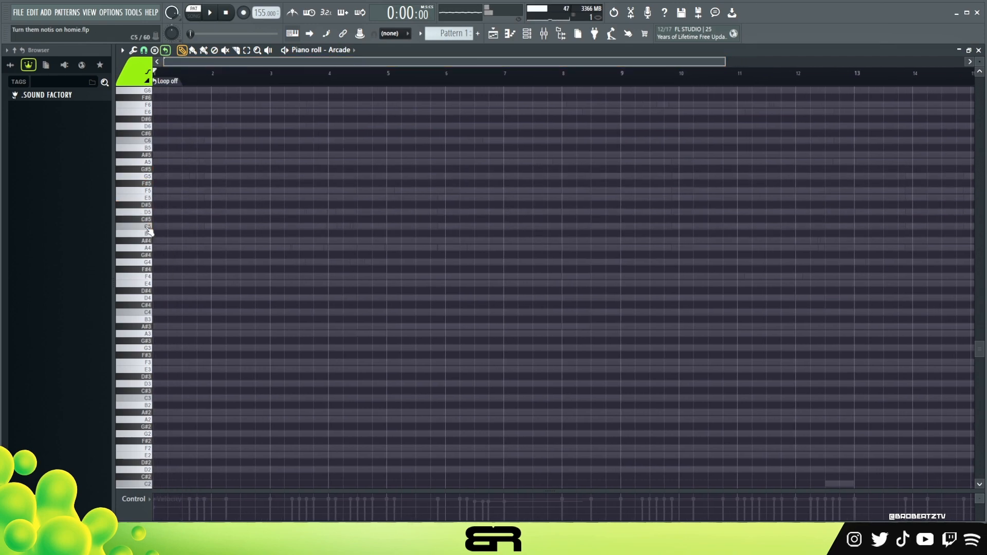
{"action": "key", "text": "space"}
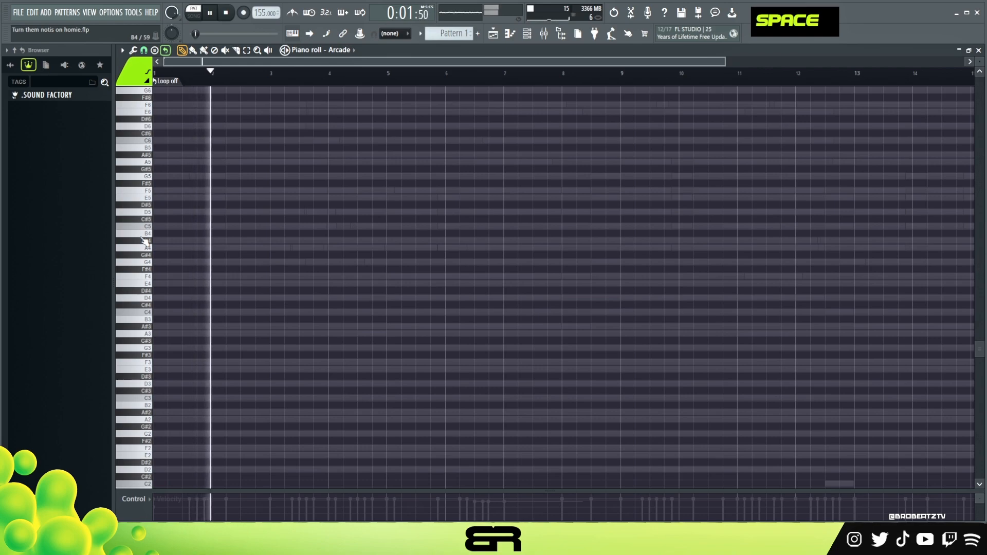
{"action": "key", "text": "space"}
{"action": "key", "text": "space"}
{"action": "left_click_drag", "start_coordinate": [149, 192], "coordinate": [148, 206]}
{"action": "left_click", "coordinate": [148, 195]}
{"action": "key", "text": "space"}
{"action": "key", "text": "space"}
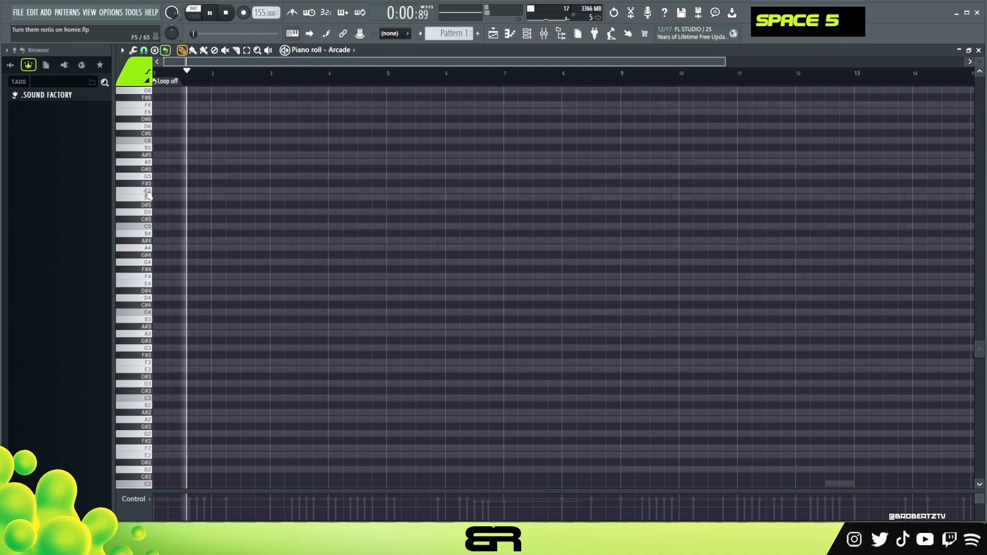
{"action": "left_click", "coordinate": [147, 194]}
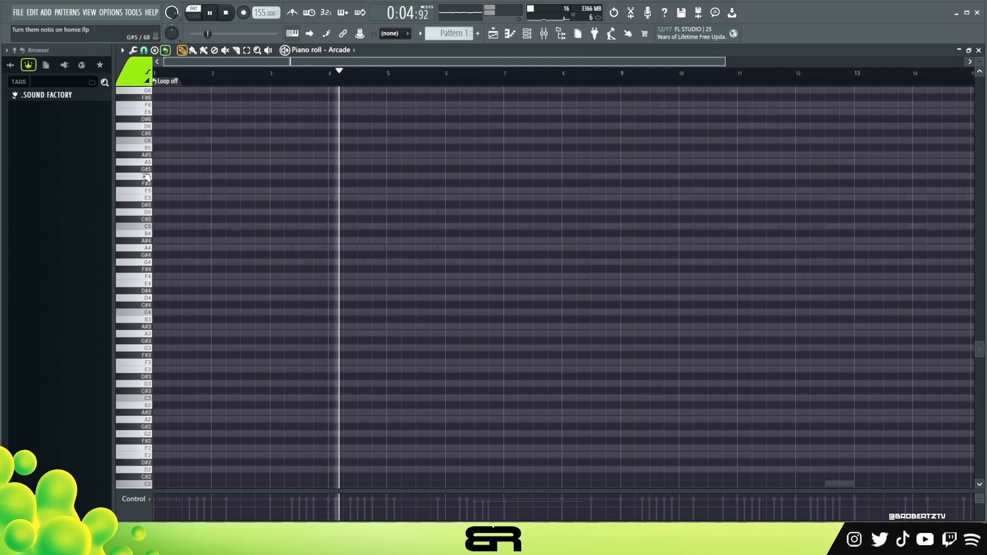
{"action": "double_click", "coordinate": [149, 156]}
{"action": "key", "text": "space"}
Draw one-bar Arcade notes on F5 at bar 3 and on G5 and C6 at bar 4
{"action": "left_click", "coordinate": [286, 198]}
{"action": "left_click_drag", "start_coordinate": [354, 198], "coordinate": [329, 196]}
{"action": "left_click", "coordinate": [326, 189], "text": "ctrl"}
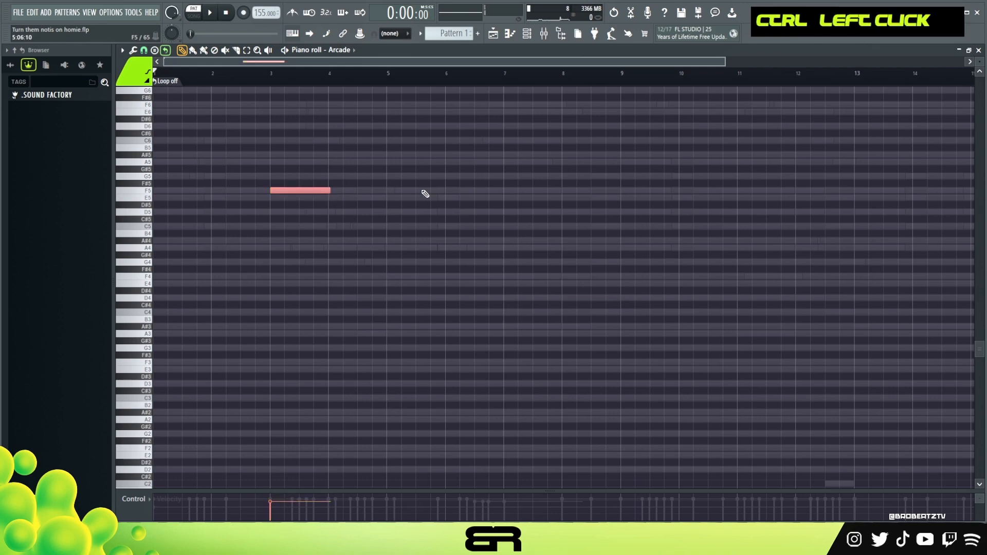
{"action": "left_click_drag", "start_coordinate": [290, 188], "coordinate": [341, 181]}
{"action": "left_click", "coordinate": [144, 163]}
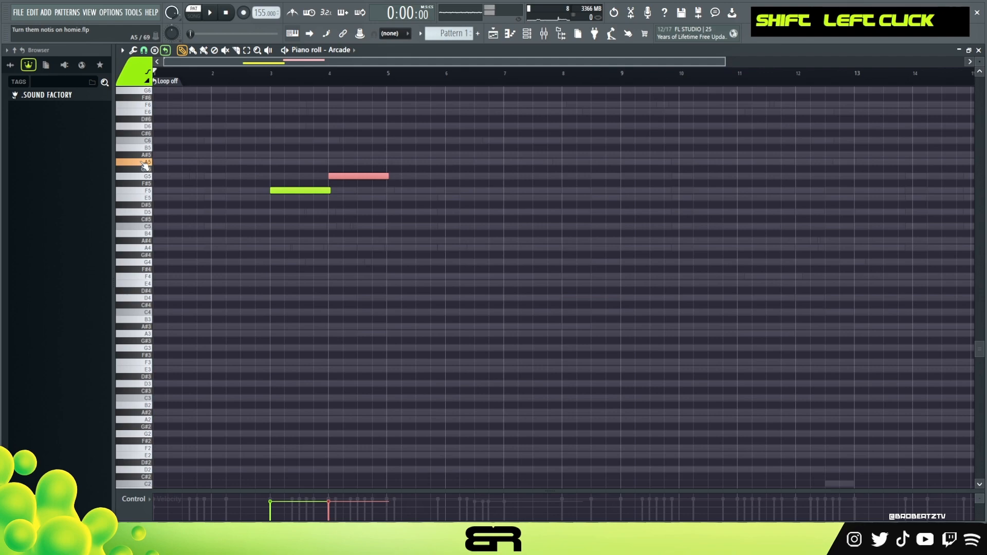
{"action": "left_click_drag", "start_coordinate": [145, 164], "coordinate": [145, 146]}
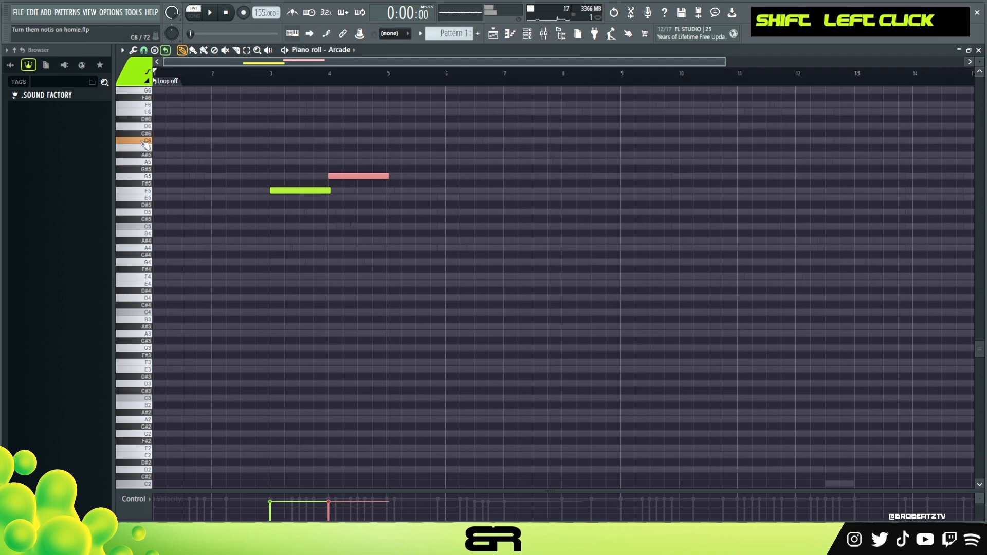
{"action": "left_click", "coordinate": [335, 140]}
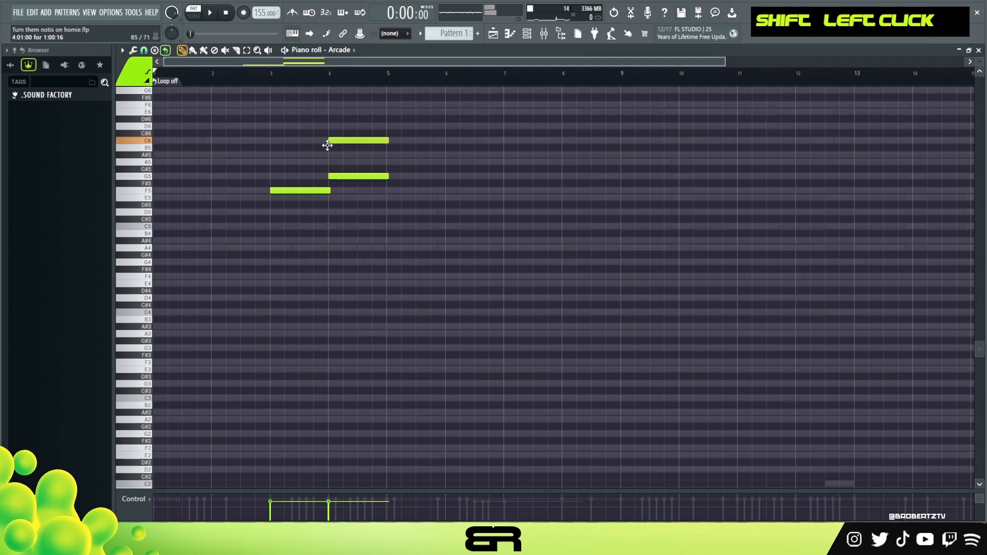
Shorten the G5 note at bar 4 to about half a bar and play the phrase back
{"action": "key", "text": "space"}
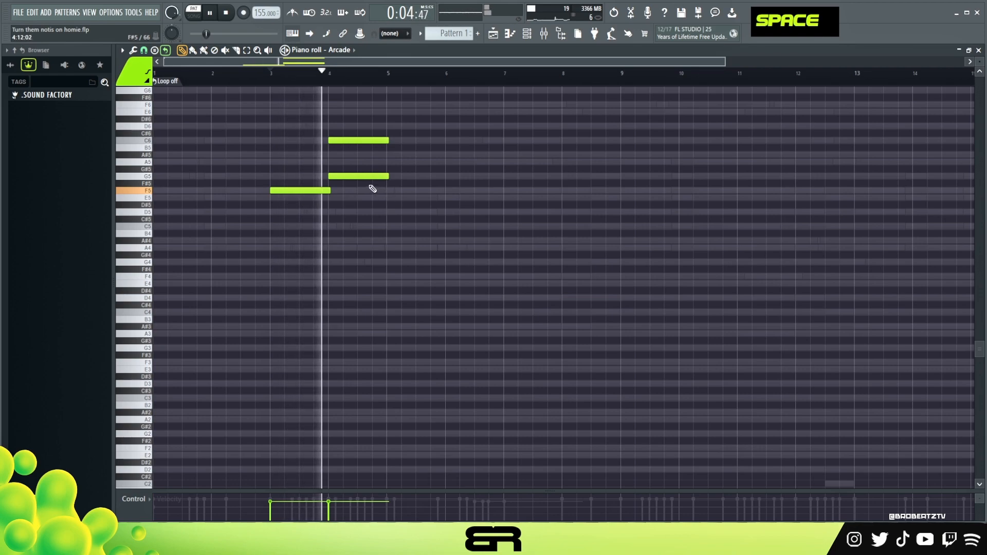
{"action": "left_click_drag", "start_coordinate": [388, 176], "coordinate": [360, 177]}
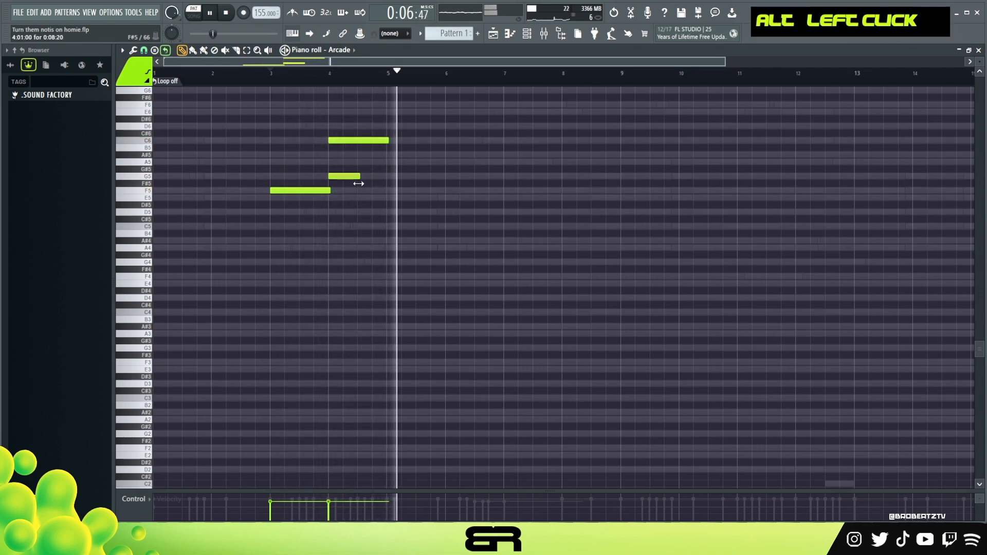
{"action": "key", "text": "space"}
{"action": "key", "text": "space"}
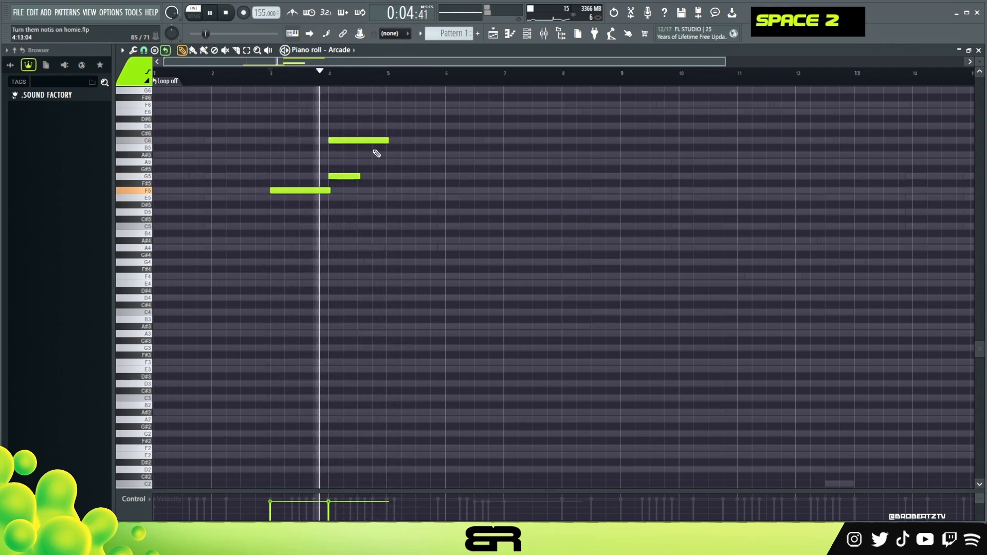
{"action": "key", "text": "space"}
Copy the three-note Arcade phrase to start at bar 11 and delete the intermediate copy around bars 7 to 9
{"action": "left_click_drag", "start_coordinate": [400, 122], "coordinate": [572, 177]}
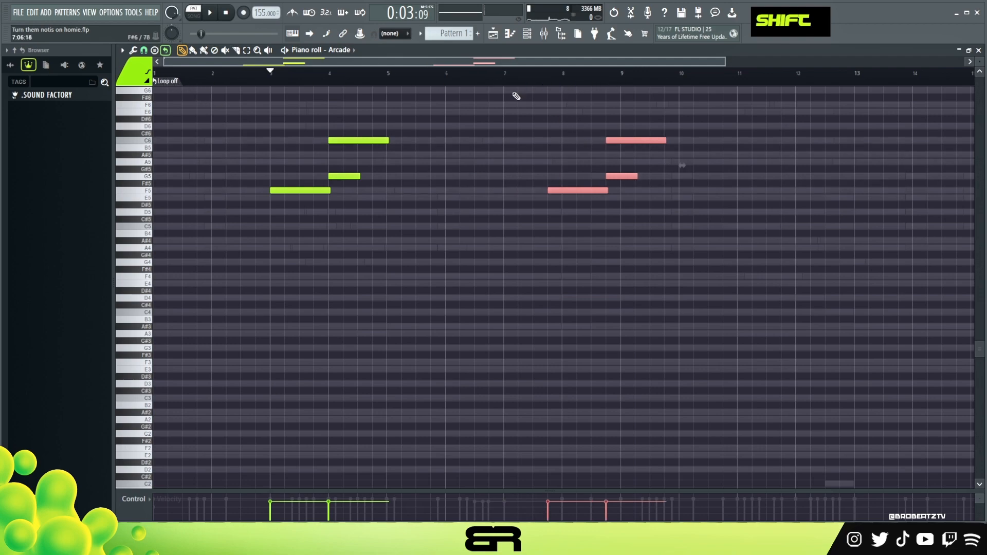
{"action": "left_click_drag", "start_coordinate": [574, 191], "coordinate": [757, 190]}
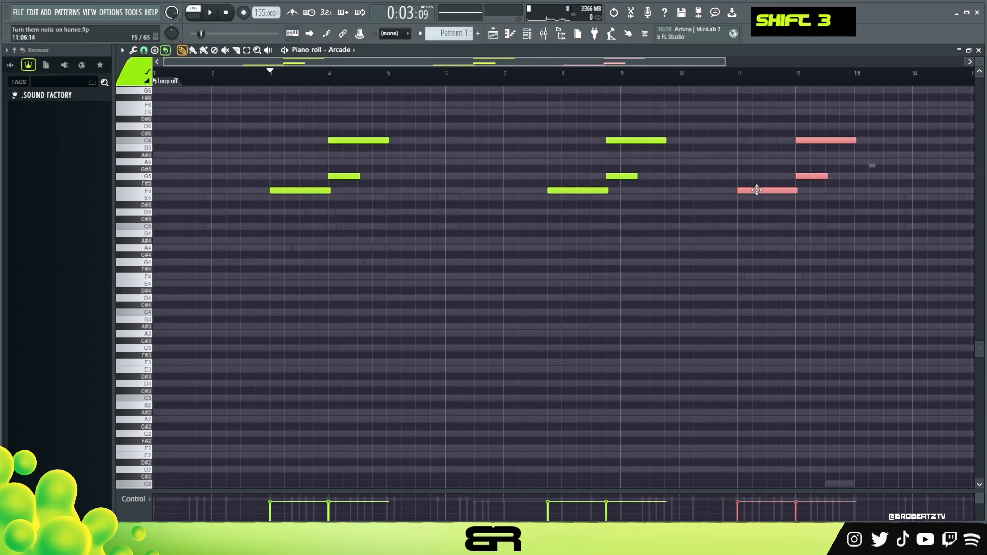
{"action": "right_click", "coordinate": [637, 139]}
{"action": "right_click", "coordinate": [577, 191]}
{"action": "right_click", "coordinate": [605, 177]}
Transpose the copied phrase at bar 11 down five semitones so that it starts on C5
{"action": "left_click_drag", "start_coordinate": [831, 131], "coordinate": [755, 204], "text": "ctrl"}
{"action": "key", "text": "shift+Down"}
{"action": "key", "text": "shift+Down"}
{"action": "key", "text": "shift+Down"}
{"action": "left_click", "coordinate": [153, 213]}
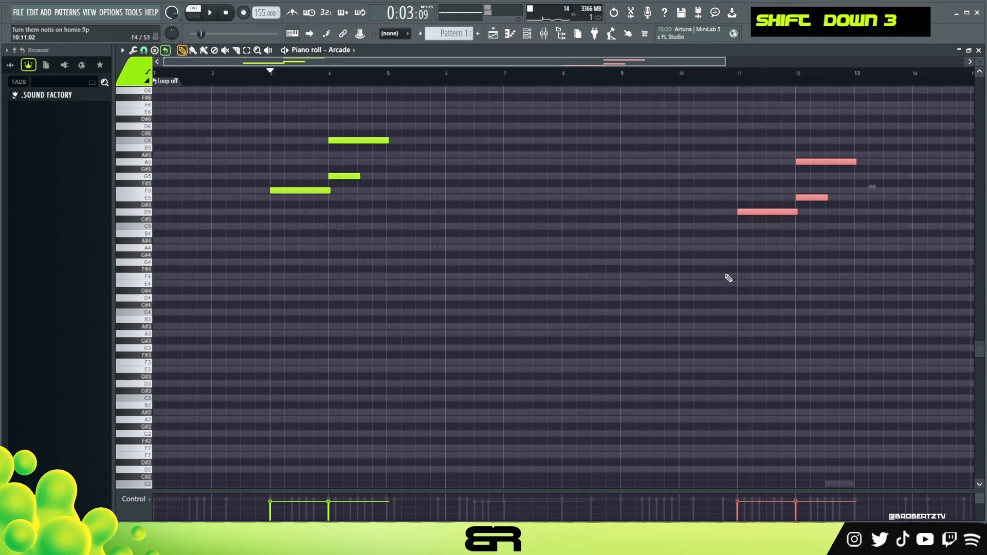
{"action": "key", "text": "shift+Down"}
{"action": "key", "text": "shift+Down"}
{"action": "right_click", "coordinate": [756, 194]}
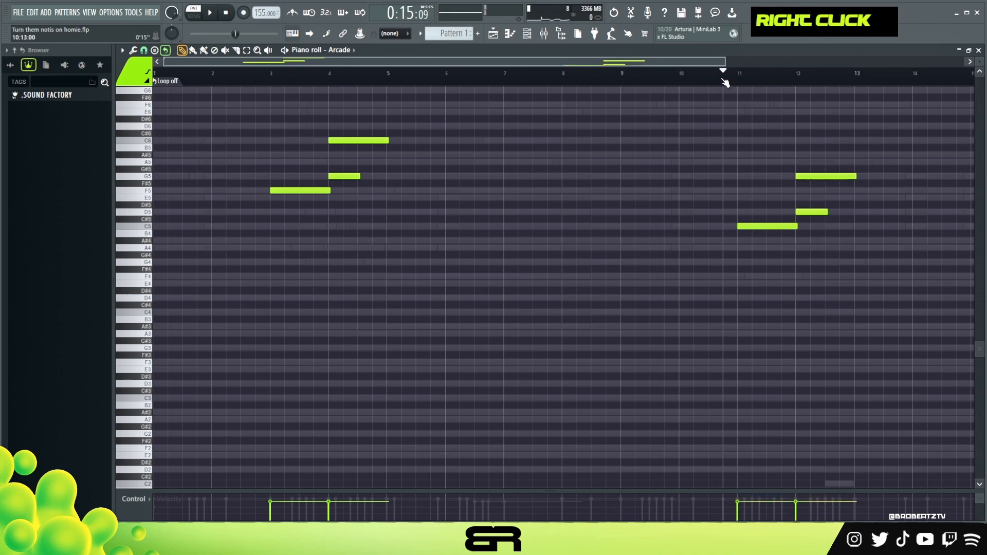
Delete the D5 and G5 notes at bar 12 and play back from just before bar 11
{"action": "key", "text": "space"}
{"action": "right_click", "coordinate": [804, 212]}
{"action": "right_click", "coordinate": [834, 176]}
{"action": "key", "text": "space"}
{"action": "key", "text": "space"}
{"action": "left_click", "coordinate": [723, 75]}
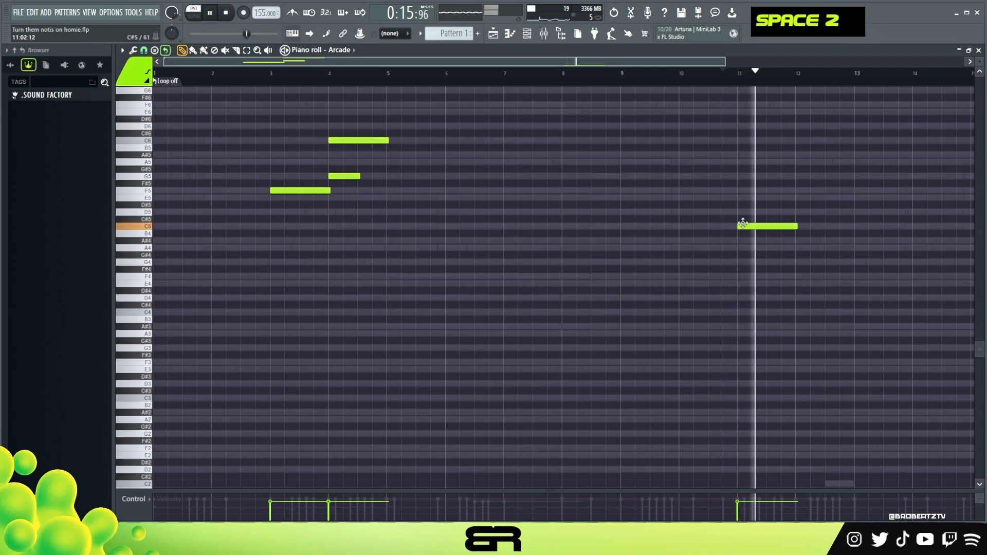
Lengthen the C5 note at bar 11 to one and a half bars and play it back
{"action": "left_click_drag", "start_coordinate": [798, 226], "coordinate": [824, 228]}
{"action": "key", "text": "space"}
{"action": "key", "text": "space"}
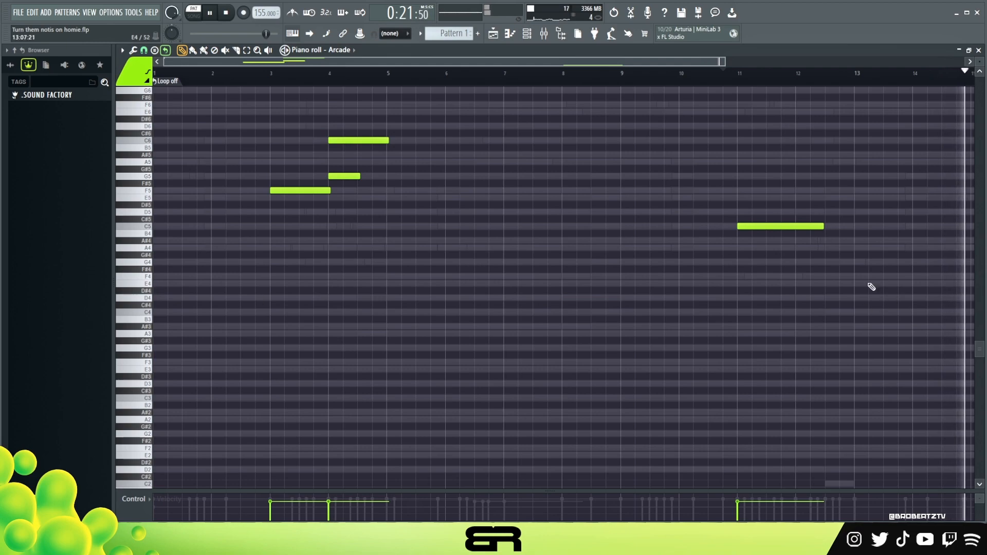
Add an E4 note directly after the long C5 note, trim its end slightly before bar 14 and play it back
{"action": "left_click", "coordinate": [826, 283]}
{"action": "key", "text": "space"}
{"action": "key", "text": "space"}
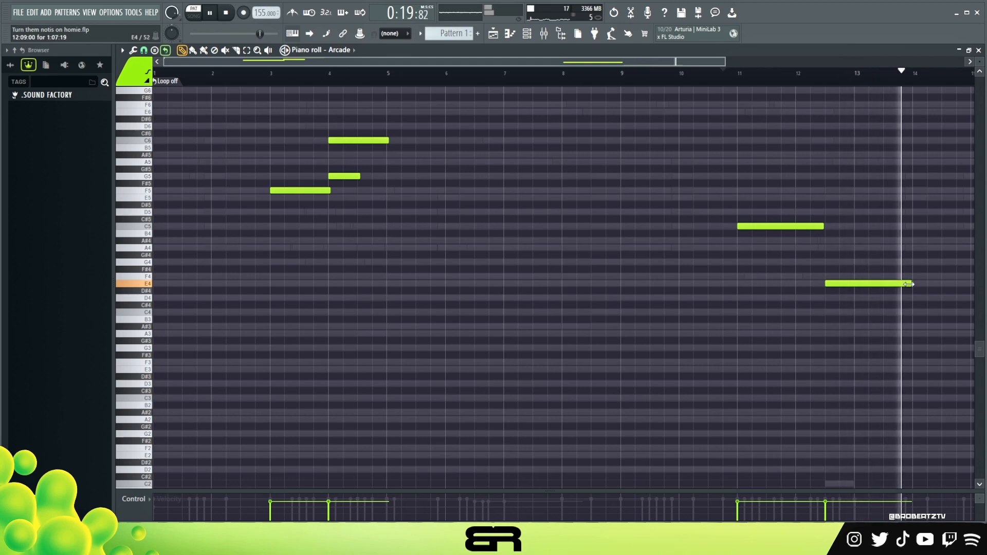
{"action": "left_click_drag", "start_coordinate": [911, 283], "coordinate": [905, 283]}
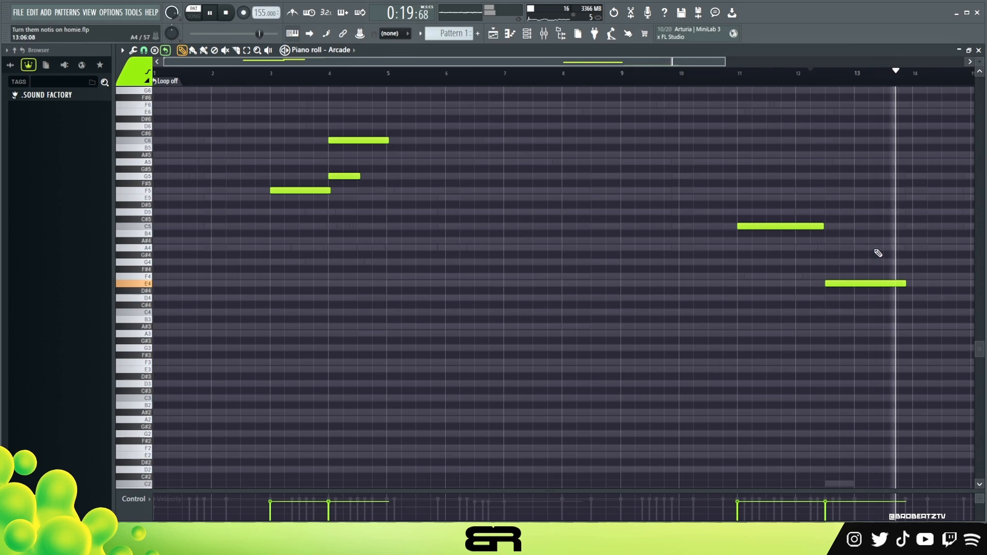
{"action": "key", "text": "space"}
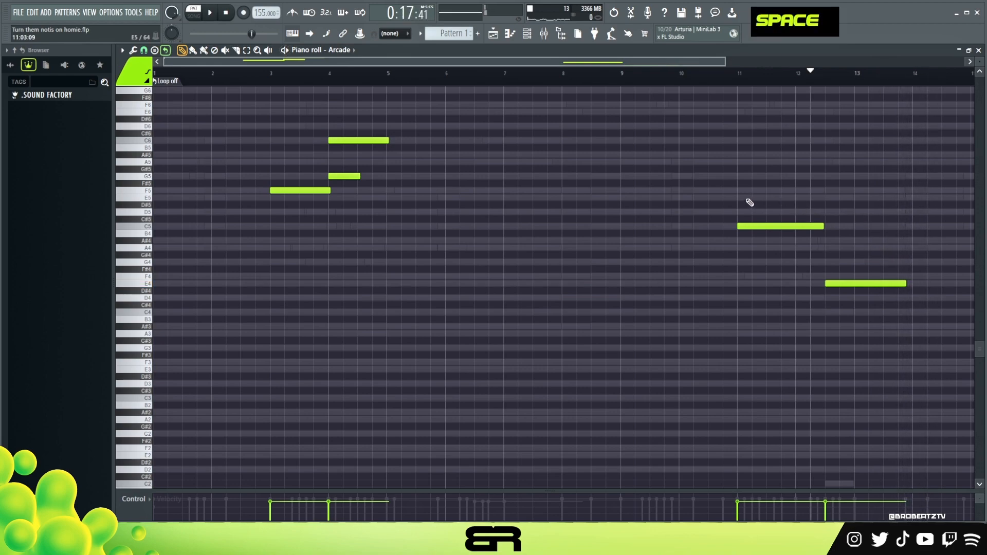
Leave the Arcade melody and open the Analog Lab V channel's chords in the piano roll
{"action": "scroll", "coordinate": [750, 208], "scroll_direction": "up", "scroll_amount": 3}
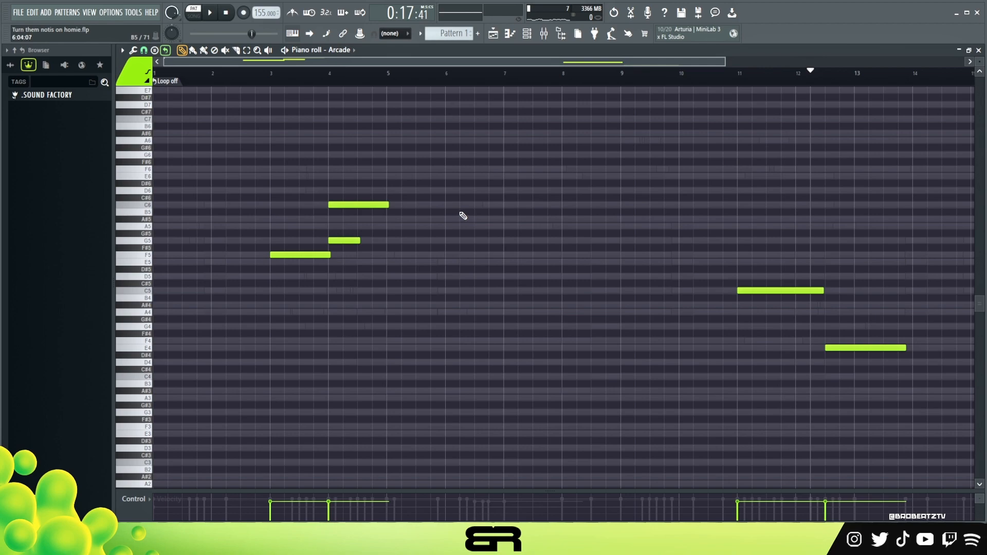
{"action": "right_click", "coordinate": [509, 197]}
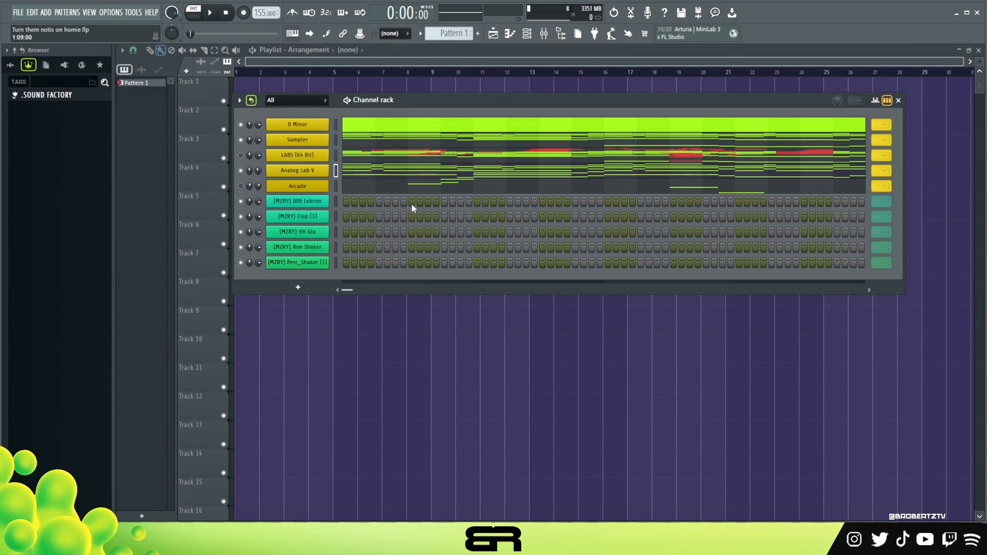
{"action": "left_click", "coordinate": [364, 175]}
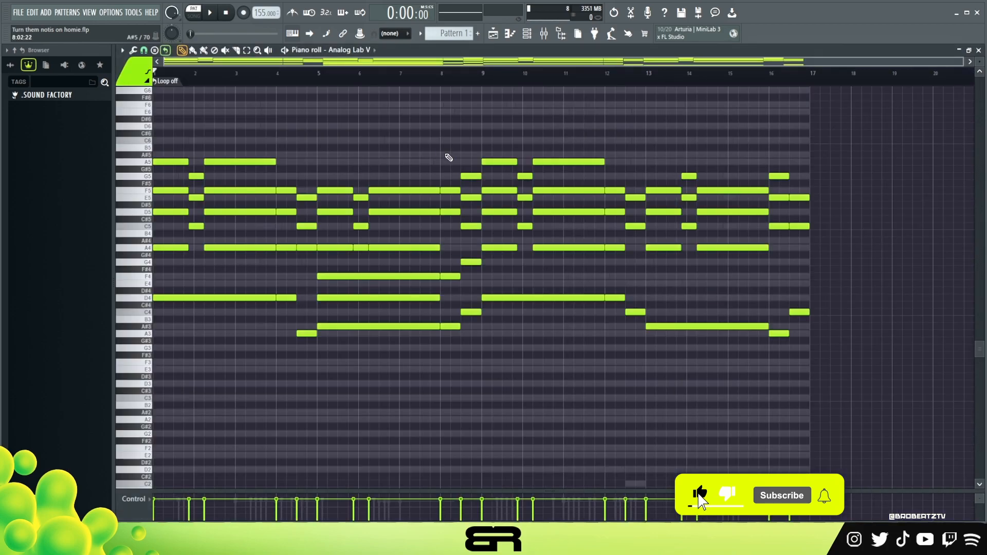
{"action": "left_click_drag", "start_coordinate": [177, 280], "coordinate": [251, 315]}
{"action": "left_click_drag", "start_coordinate": [962, 65], "coordinate": [811, 63]}
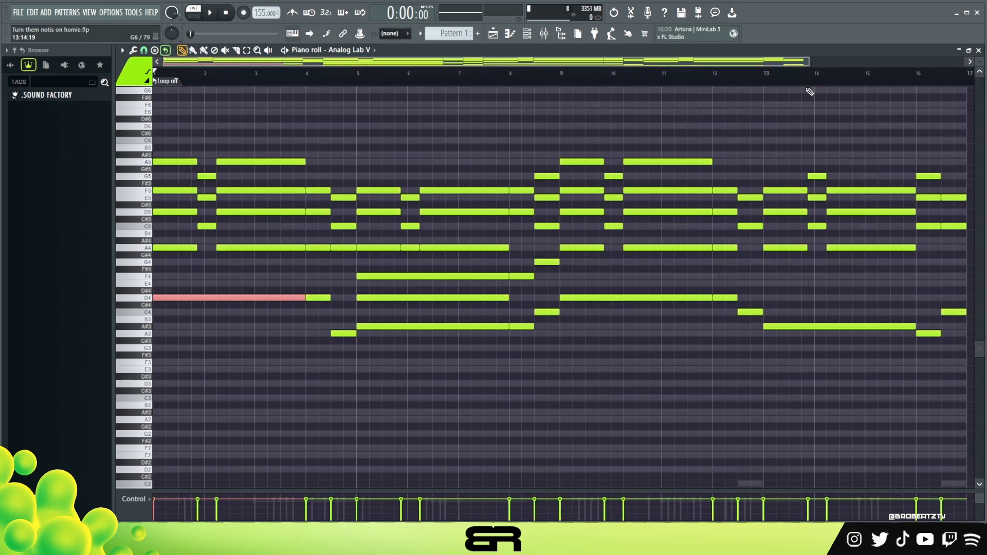
{"action": "right_click", "coordinate": [249, 276]}
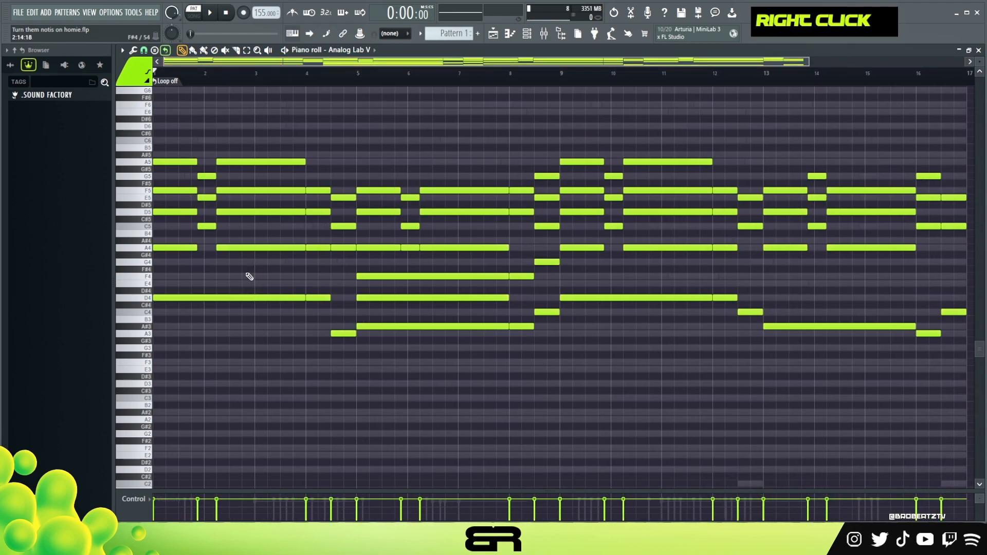
{"action": "left_click", "coordinate": [175, 297], "text": "ctrl"}
{"action": "left_click_drag", "start_coordinate": [159, 295], "coordinate": [159, 268]}
{"action": "right_click", "coordinate": [171, 277]}
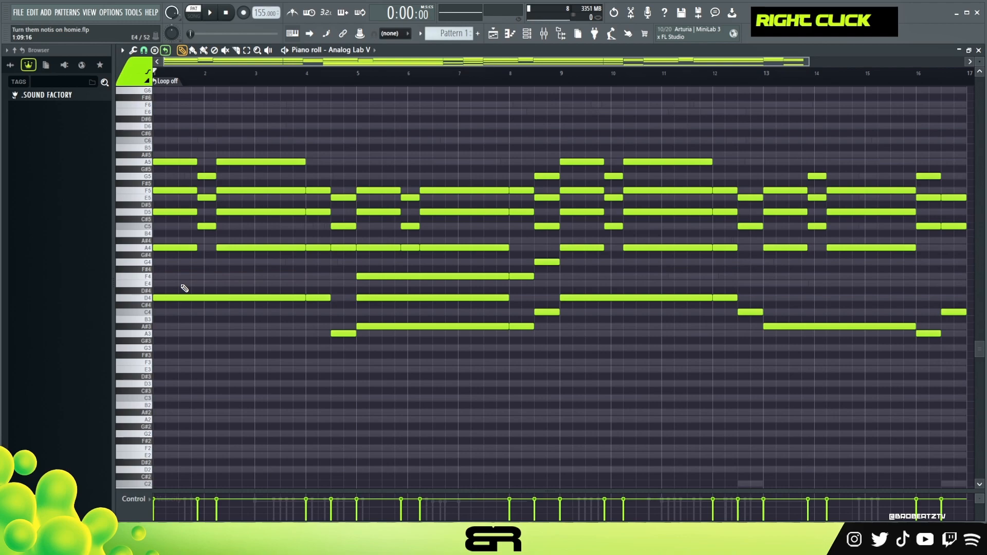
Copy the Analog Lab V bass notes D4, A3 and A#3 from the first five bars and paste them into the 808 Lebron piano roll
{"action": "left_click", "coordinate": [262, 297], "text": "ctrl"}
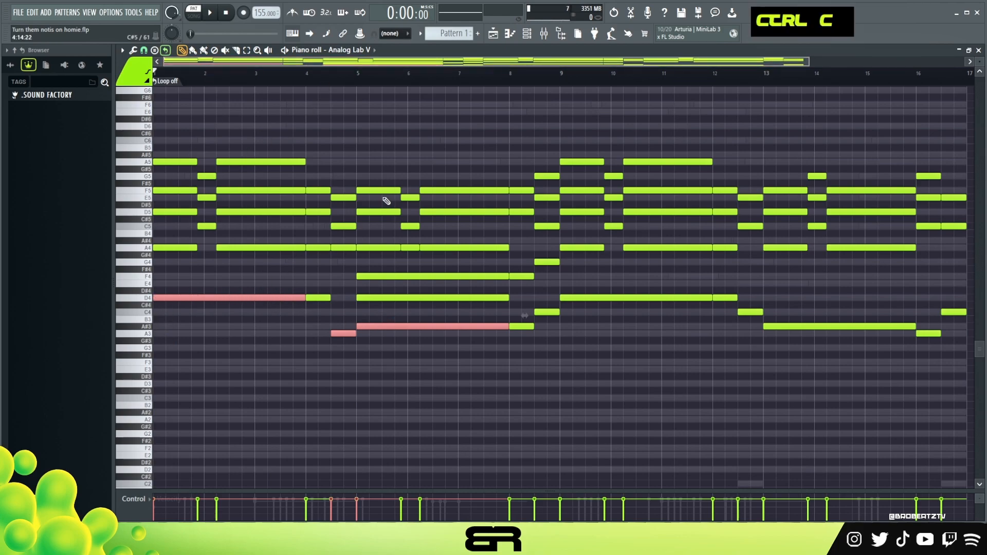
{"action": "left_click", "coordinate": [525, 36]}
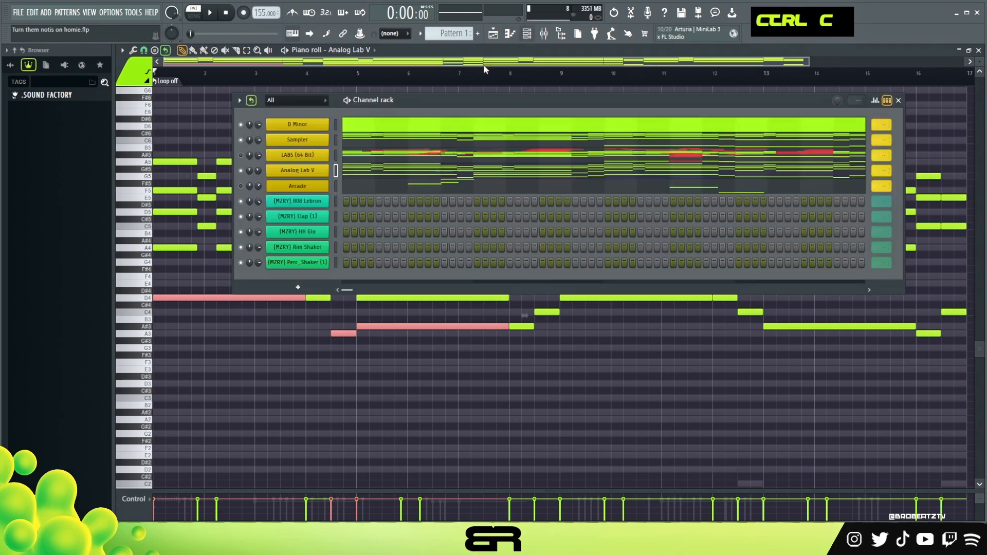
{"action": "right_click", "coordinate": [307, 200]}
{"action": "left_click", "coordinate": [369, 210]}
{"action": "left_click", "coordinate": [335, 204]}
{"action": "key", "text": "ctrl+v"}
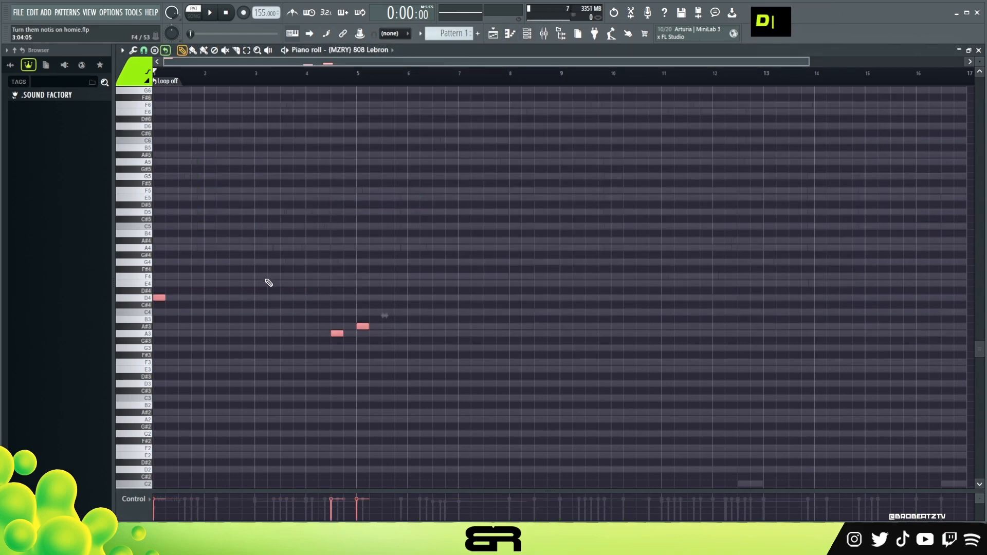
Raise the velocity of the pasted 808 notes and transpose them up an octave to D5, A4 and A#4
{"action": "scroll", "coordinate": [271, 300], "scroll_direction": "up", "scroll_amount": 1, "text": "alt"}
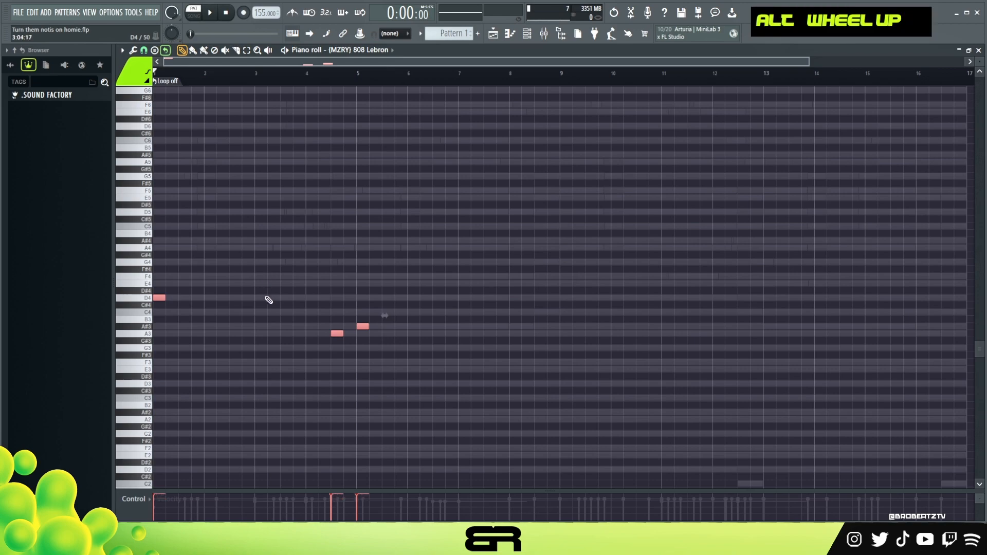
{"action": "right_click", "coordinate": [186, 302]}
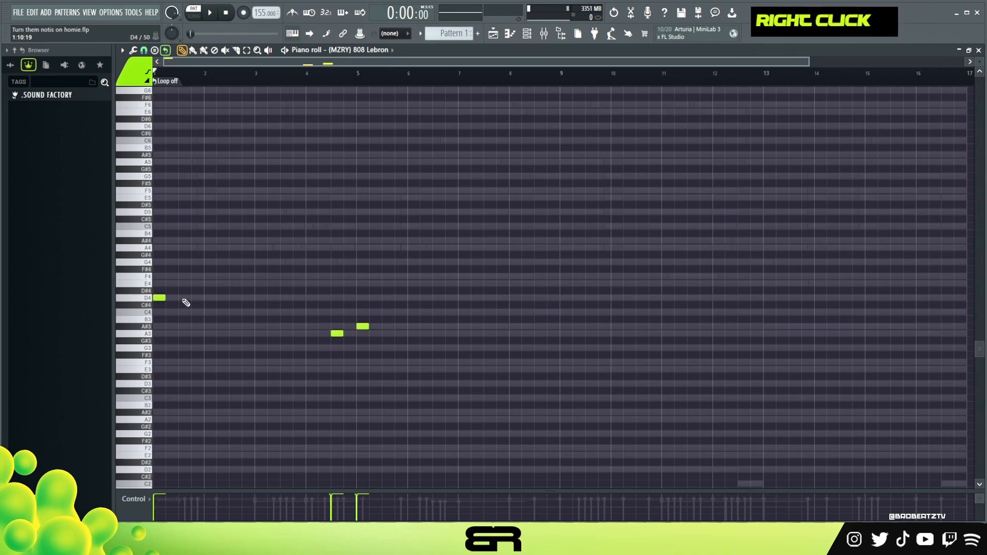
{"action": "left_click", "coordinate": [144, 50]}
{"action": "left_click", "coordinate": [146, 185]}
{"action": "scroll", "coordinate": [237, 273], "scroll_direction": "up", "scroll_amount": 2}
{"action": "key", "text": "space"}
{"action": "key", "text": "space"}
{"action": "key", "text": "ctrl+a"}
{"action": "key", "text": "space"}
{"action": "key", "text": "space"}
Repeat the opening D5 808 note twice within bar 1, removing the extra A4 and A#4 copies, and play it back
{"action": "left_click_drag", "start_coordinate": [165, 212], "coordinate": [191, 212], "text": "shift"}
{"action": "right_click", "coordinate": [437, 247]}
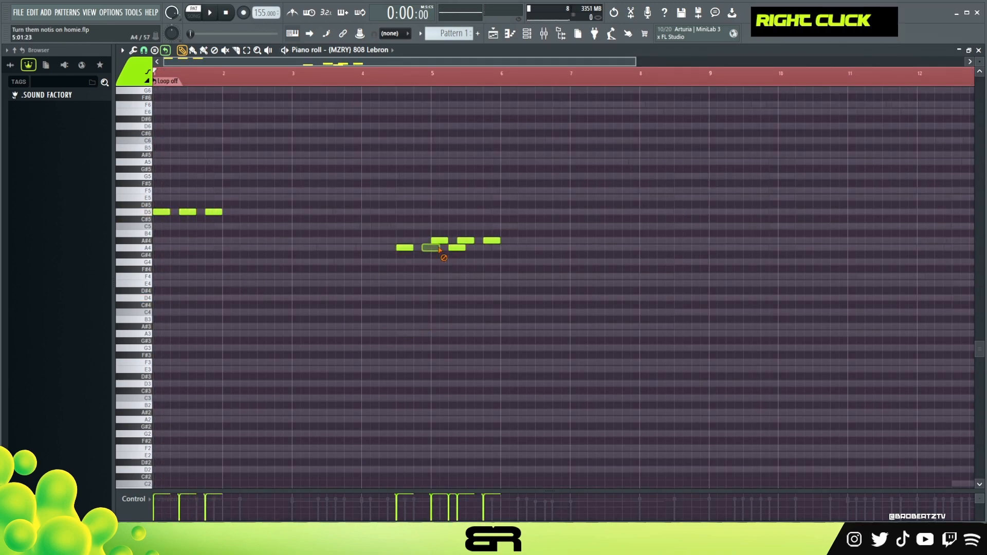
{"action": "key", "text": "space"}
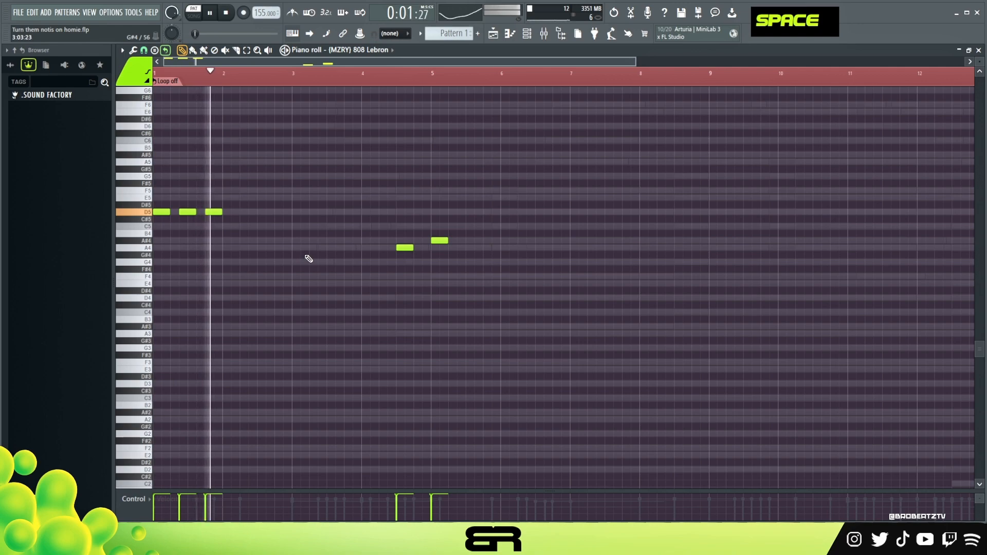
Add short D5 808 notes at 2:15, at the start of bar 3 and near the middle of bar 3
{"action": "left_click", "coordinate": [287, 212]}
{"action": "key", "text": "space"}
{"action": "key", "text": "space"}
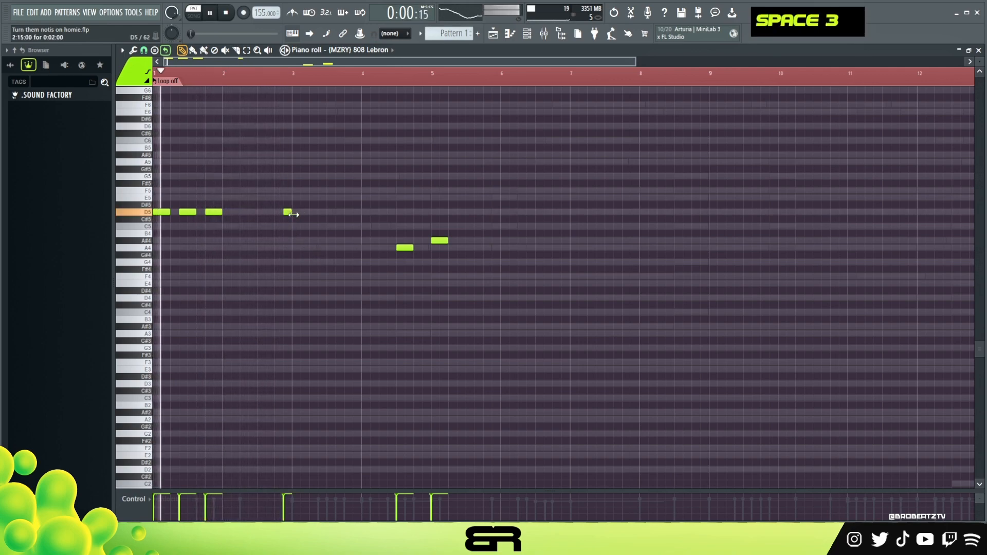
{"action": "double_click", "coordinate": [296, 212]}
{"action": "key", "text": "space"}
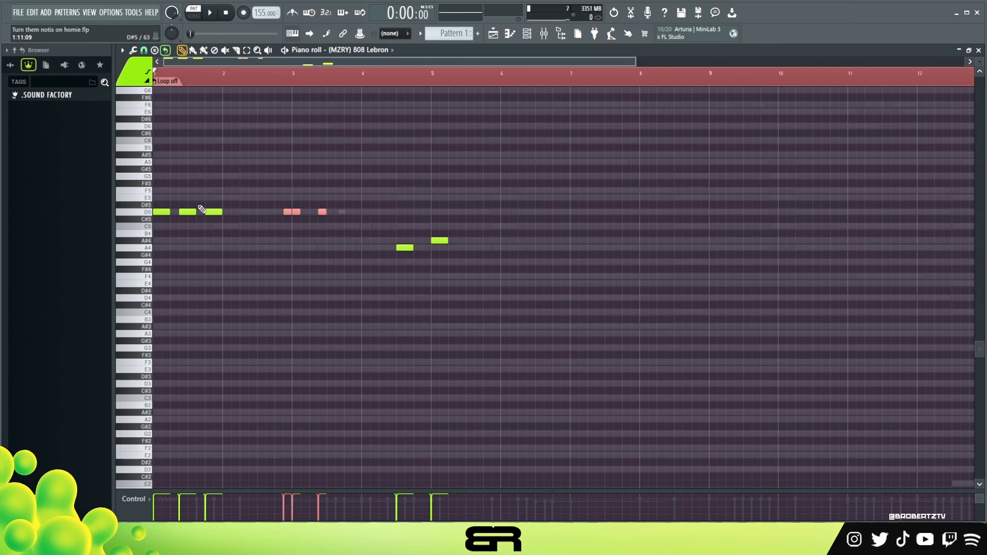
Shorten the three D5 808 notes in bar 1 to match the short D5 notes in bar 3, and play them back
{"action": "right_click", "coordinate": [226, 216]}
{"action": "left_click_drag", "start_coordinate": [235, 225], "coordinate": [157, 204]}
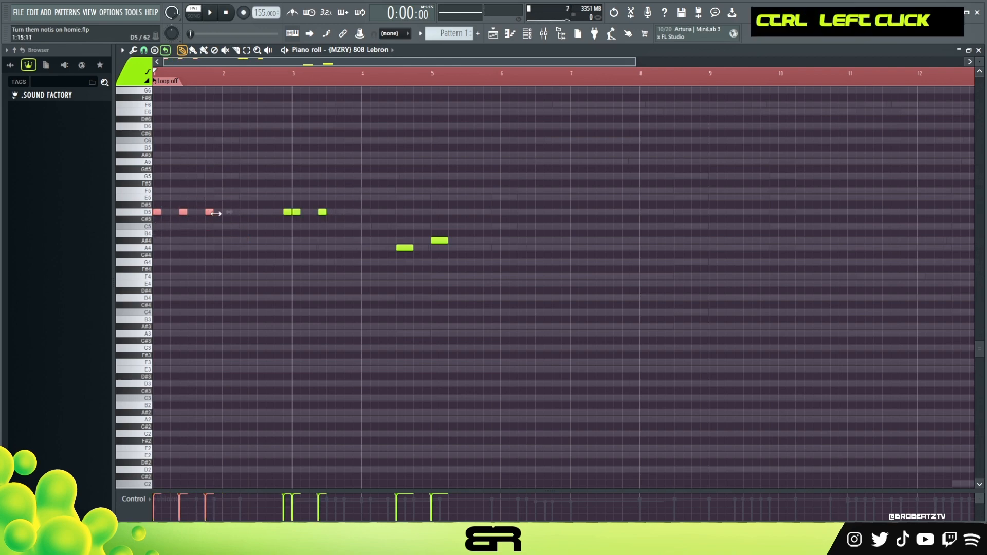
{"action": "right_click", "coordinate": [314, 228]}
{"action": "key", "text": "space"}
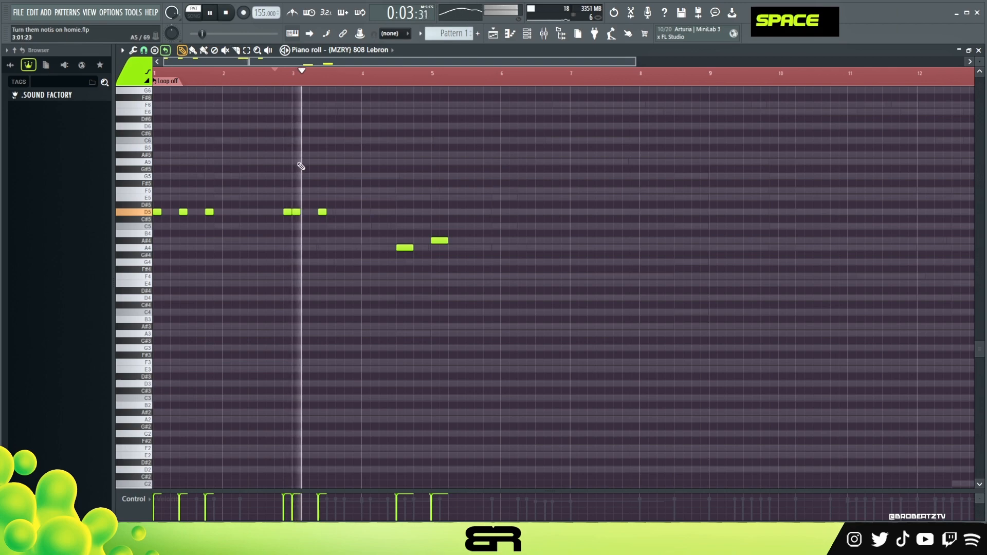
{"action": "key", "text": "space"}
Add a short D5 808 note at 3:13 and play the bassline back
{"action": "double_click", "coordinate": [340, 212]}
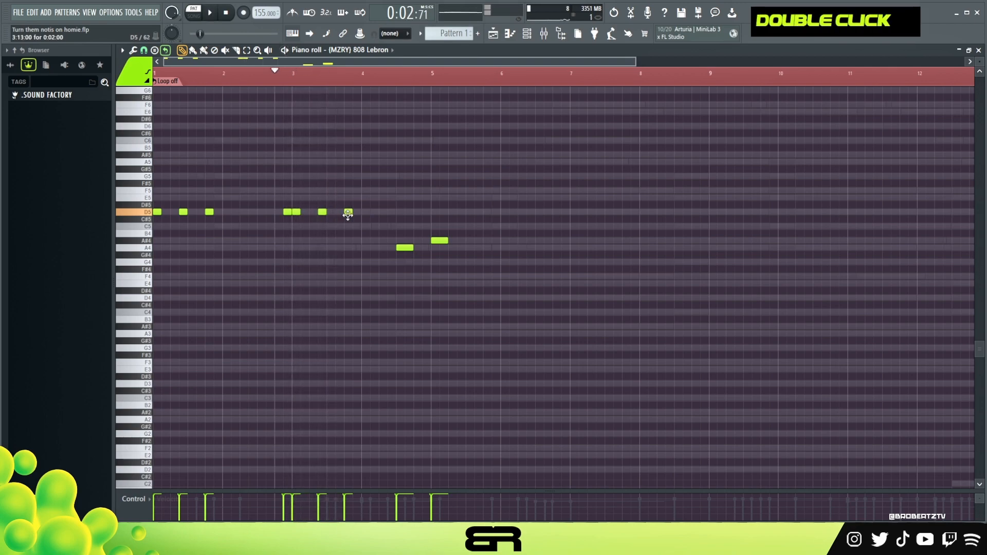
{"action": "key", "text": "space"}
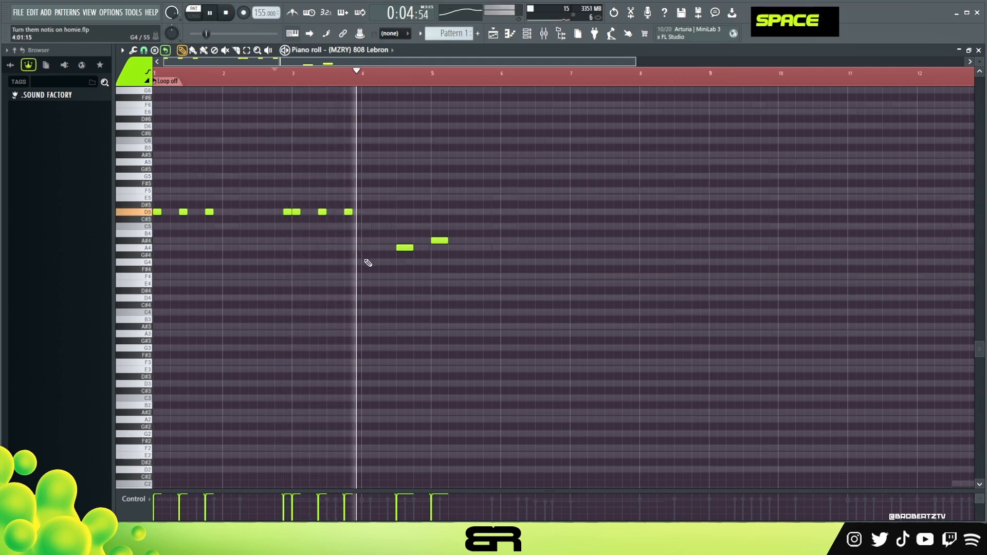
{"action": "key", "text": "space"}
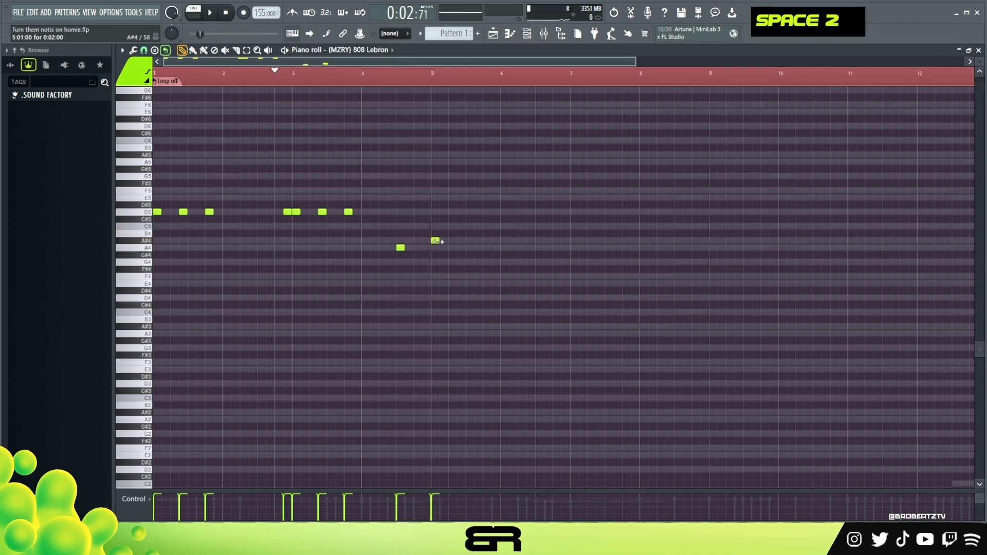
Shorten the A4 and A#4 808 notes, repeat the short A#4 twice more within bar 5, and audition the result
{"action": "left_click", "coordinate": [457, 241]}
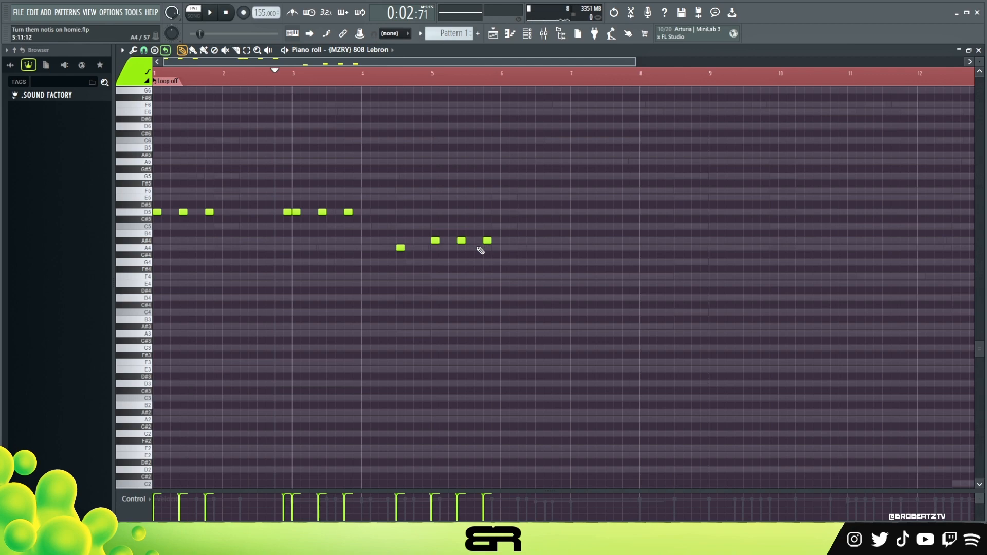
{"action": "key", "text": "space"}
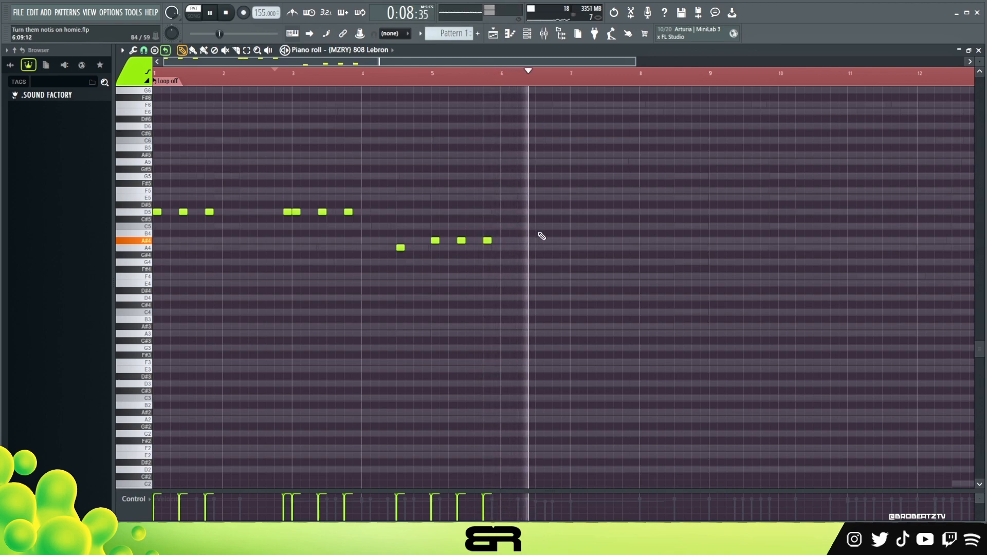
{"action": "key", "text": "space"}
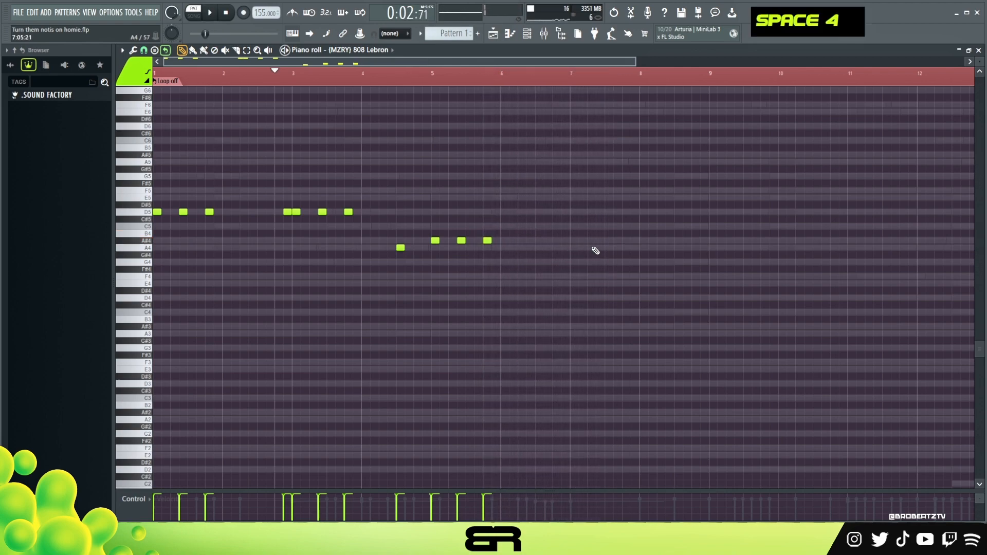
Add two short A#4 808 notes in bar 7 and a short C5 note in bar 8, auditioning them with the beat
{"action": "left_click", "coordinate": [623, 241]}
{"action": "key", "text": "space"}
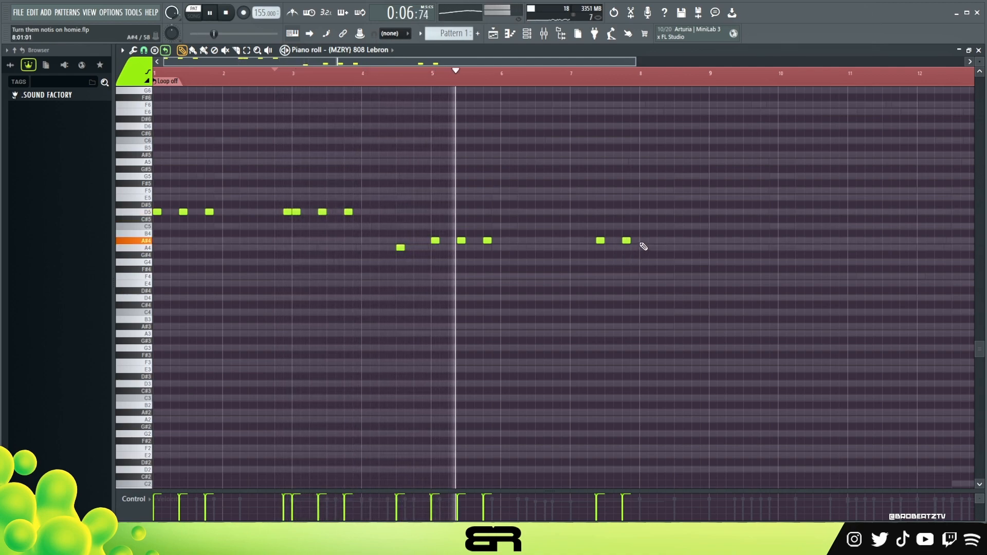
{"action": "left_click", "coordinate": [676, 227]}
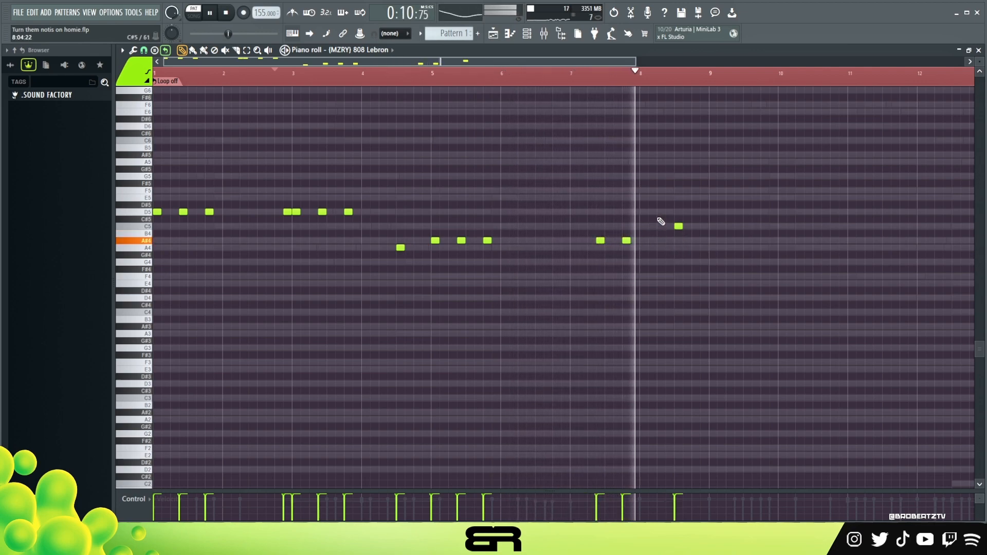
{"action": "scroll", "coordinate": [586, 118], "scroll_direction": "down", "scroll_amount": 2}
{"action": "key", "text": "space"}
Duplicate the whole eight-bar 808 pattern so that the copy starts at bar 9
{"action": "key", "text": "ctrl+a"}
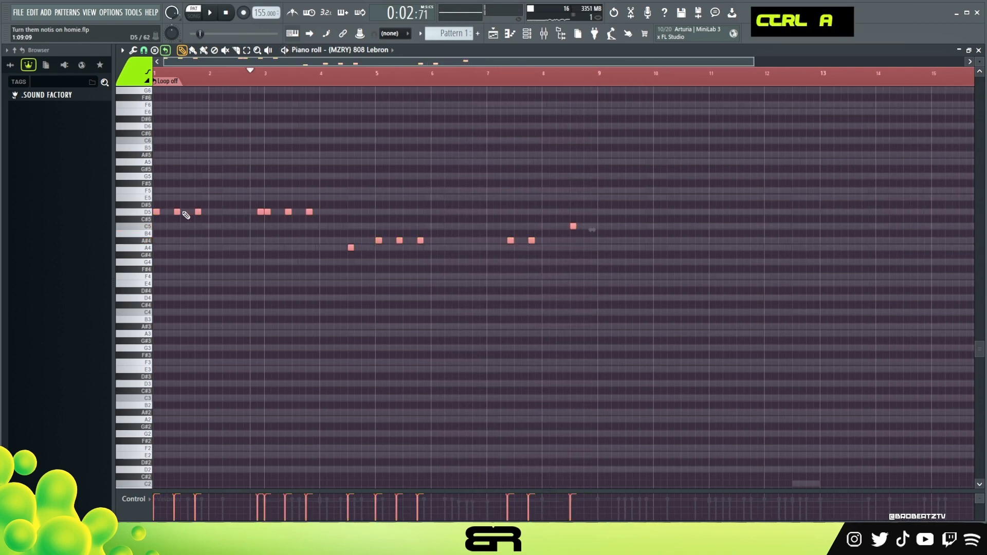
{"action": "left_click_drag", "start_coordinate": [178, 212], "coordinate": [622, 231]}
{"action": "right_click", "coordinate": [626, 239]}
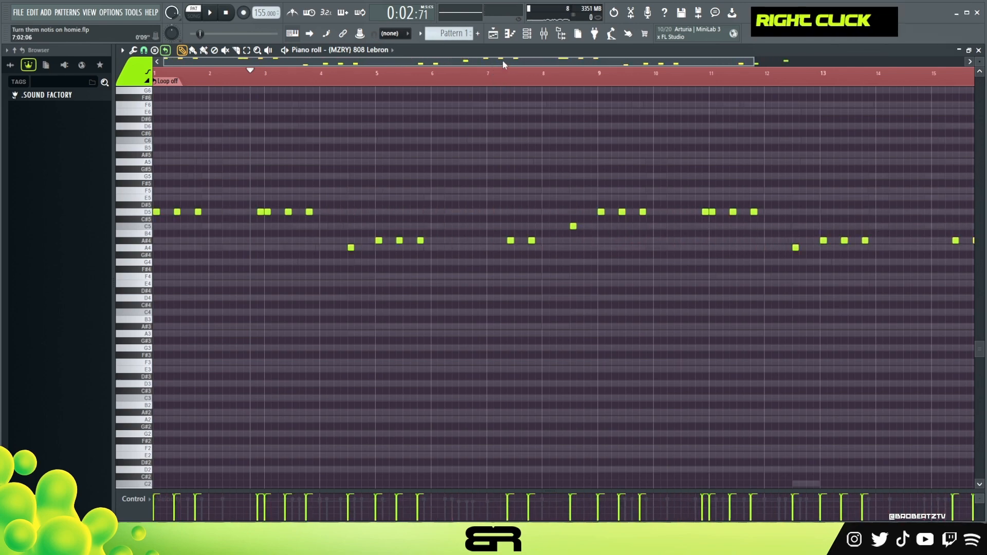
Add a short D6 808 note in the middle of bar 10 with a lengthened slide note down to D5 at 10:11, and play it back
{"action": "scroll", "coordinate": [582, 64], "scroll_direction": "up", "scroll_amount": 4}
{"action": "right_click", "coordinate": [586, 122]}
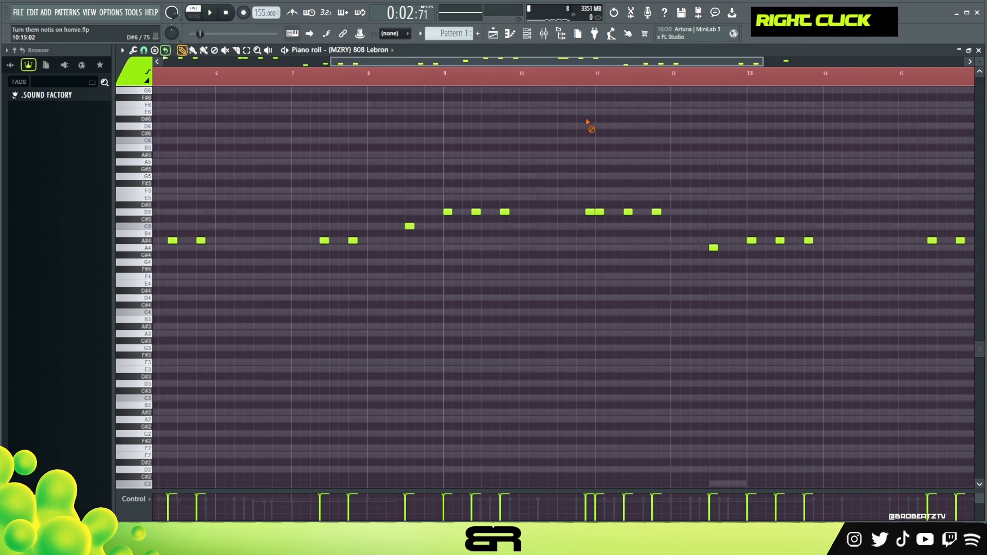
{"action": "left_click", "coordinate": [562, 212], "text": "ctrl"}
{"action": "key", "text": "ctrl+Up"}
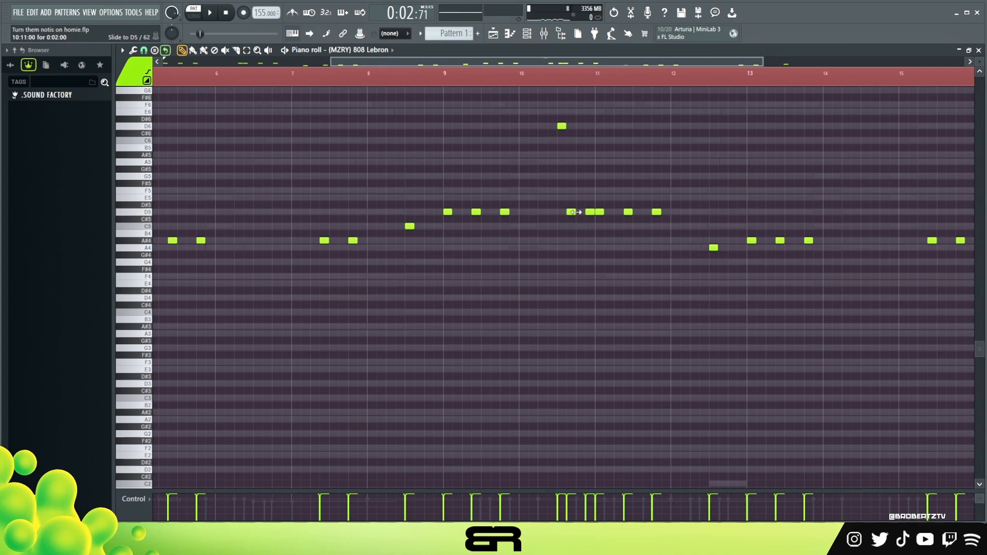
{"action": "left_click_drag", "start_coordinate": [574, 212], "coordinate": [581, 215]}
{"action": "key", "text": "space"}
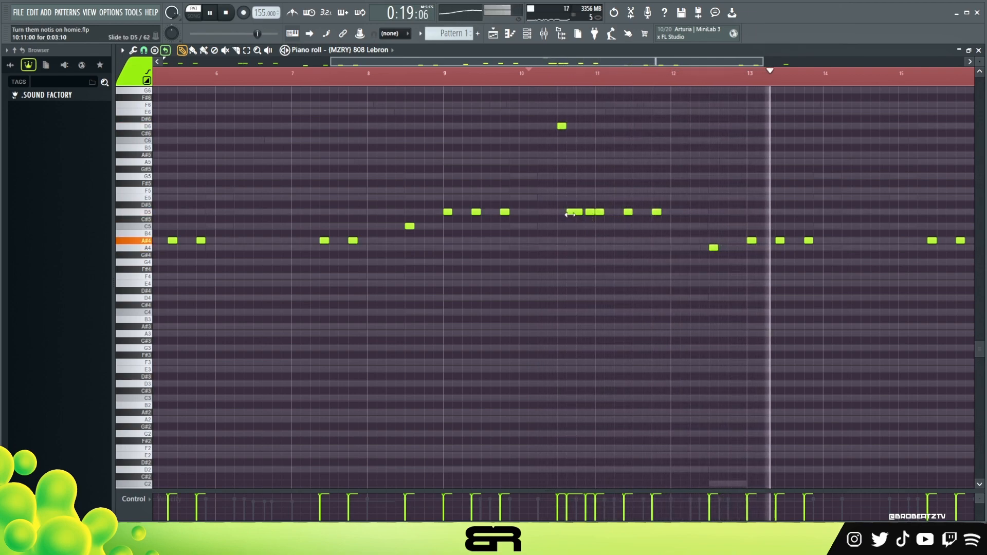
{"action": "key", "text": "space"}
{"action": "key", "text": "space"}
Copy the A4 808 note in bar 12 to just before itself, raise the copy an octave to A5, and audition it
{"action": "right_click", "coordinate": [675, 255]}
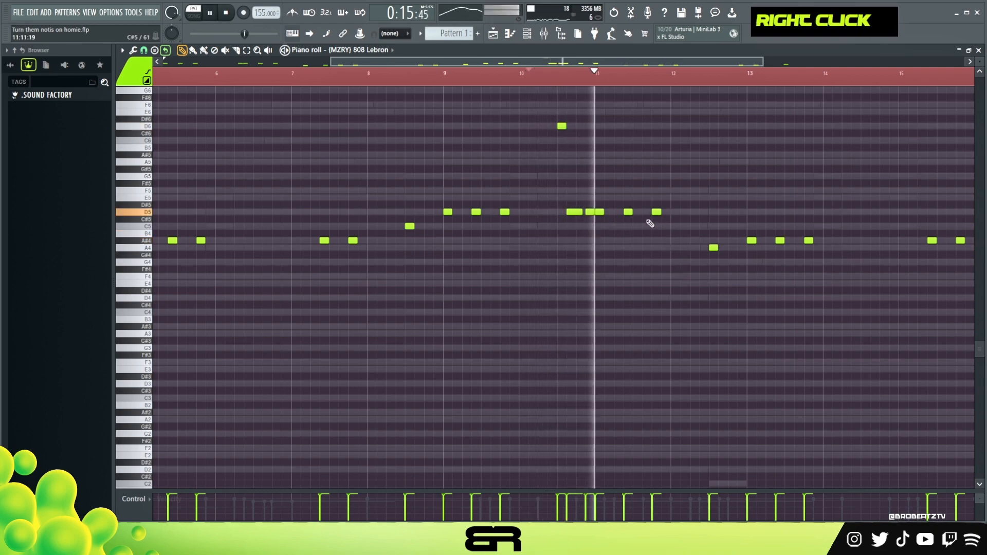
{"action": "left_click", "coordinate": [712, 248], "text": "ctrl"}
{"action": "left_click_drag", "start_coordinate": [713, 248], "coordinate": [697, 247]}
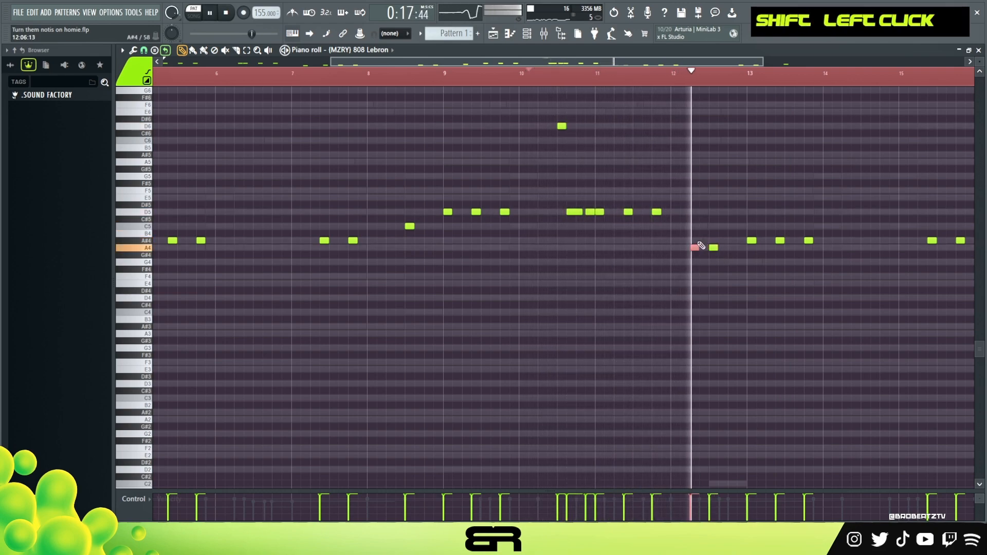
{"action": "key", "text": "space"}
{"action": "key", "text": "ctrl+Up"}
{"action": "key", "text": "space"}
{"action": "right_click", "coordinate": [628, 145]}
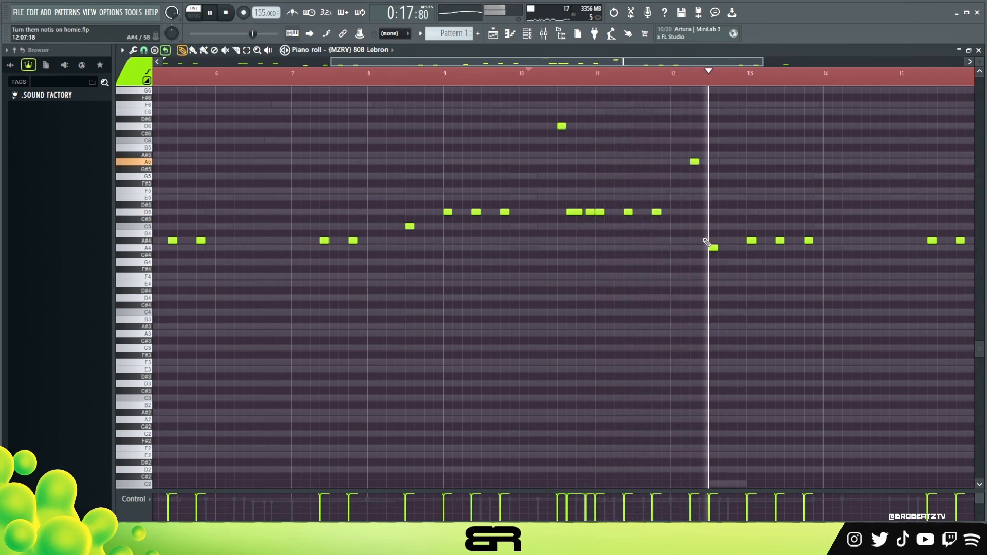
{"action": "key", "text": "space"}
Copy the D5 slide note from bar 10 to bar 12, move it to A4 with its start at 12:05, and play it back
{"action": "left_click", "coordinate": [574, 211], "text": "ctrl"}
{"action": "left_click_drag", "start_coordinate": [574, 212], "coordinate": [698, 211]}
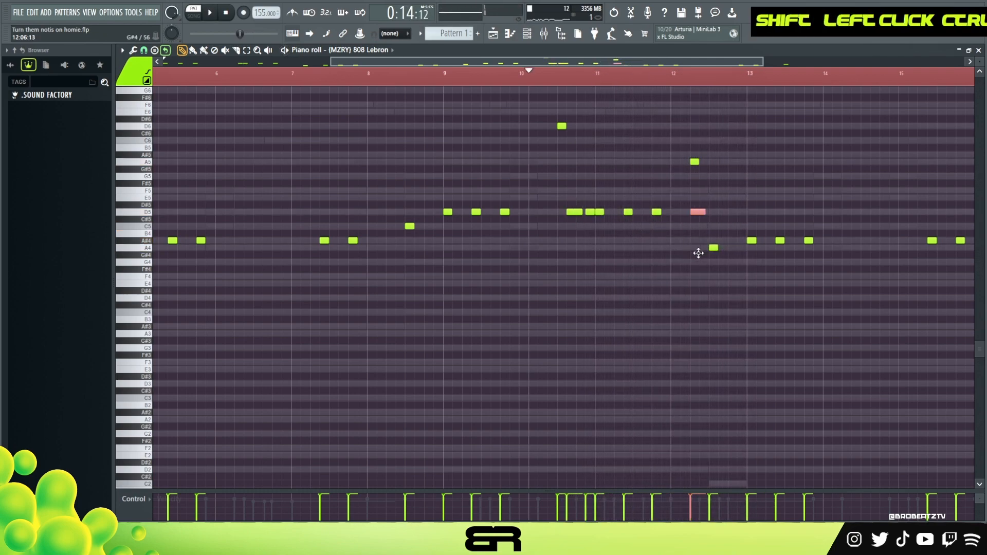
{"action": "left_click", "coordinate": [700, 233], "text": "alt"}
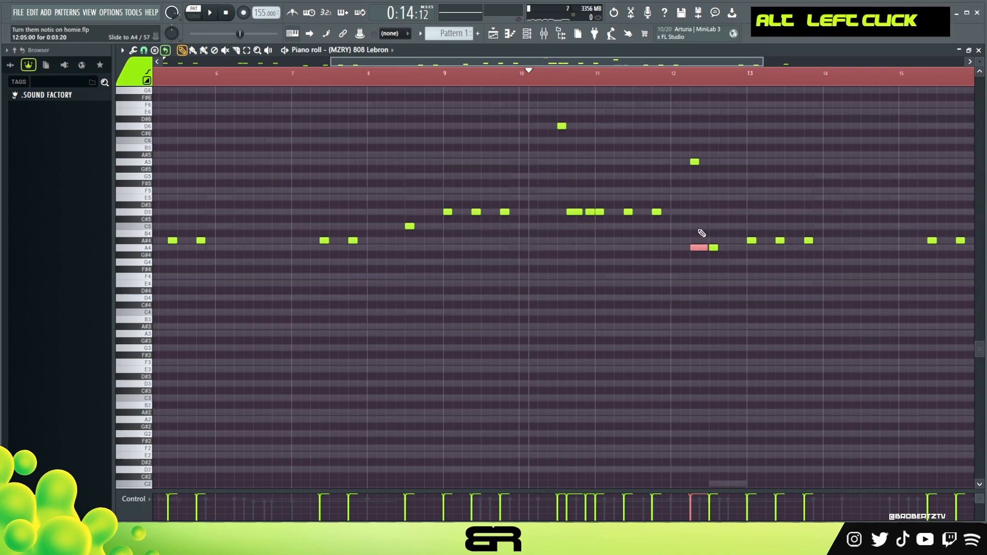
{"action": "key", "text": "space"}
{"action": "left_click", "coordinate": [667, 78]}
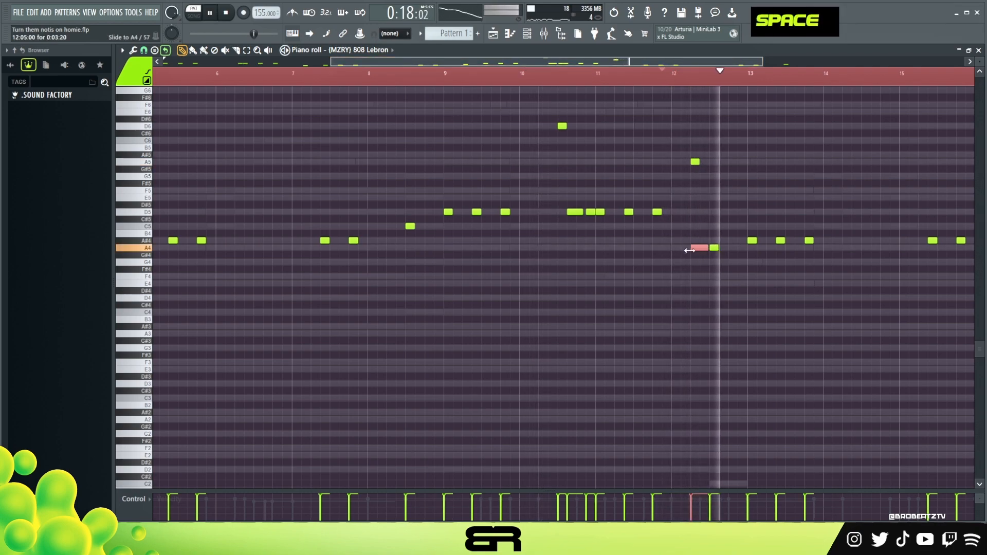
{"action": "key", "text": "space"}
Trim the start of the A4 slide note in bar 12 until it is a short slide just before the A4 note, auditioning each change
{"action": "left_click_drag", "start_coordinate": [691, 249], "coordinate": [695, 248]}
{"action": "key", "text": "space"}
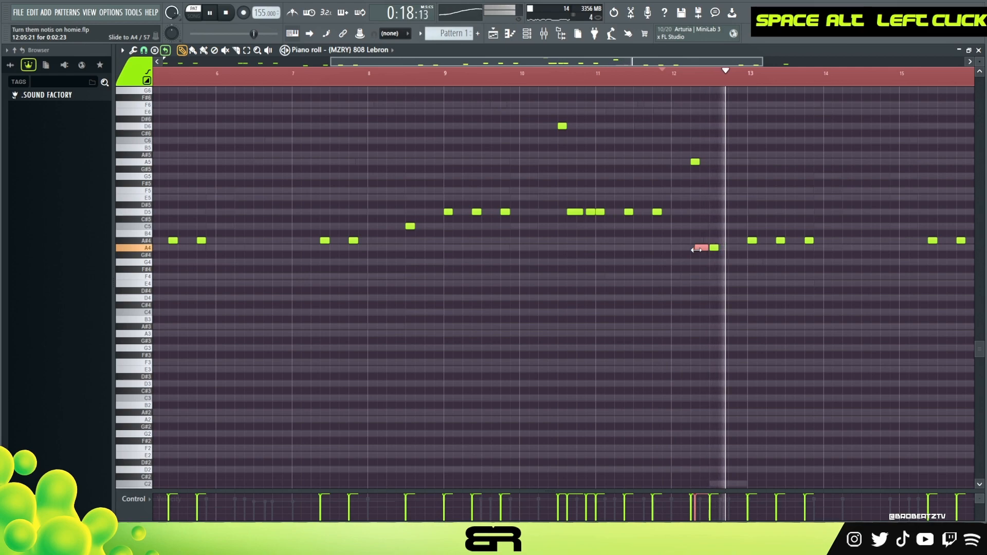
{"action": "key", "text": "space"}
{"action": "key", "text": "space"}
{"action": "left_click", "coordinate": [700, 248], "text": "alt"}
{"action": "key", "text": "space"}
{"action": "key", "text": "space"}
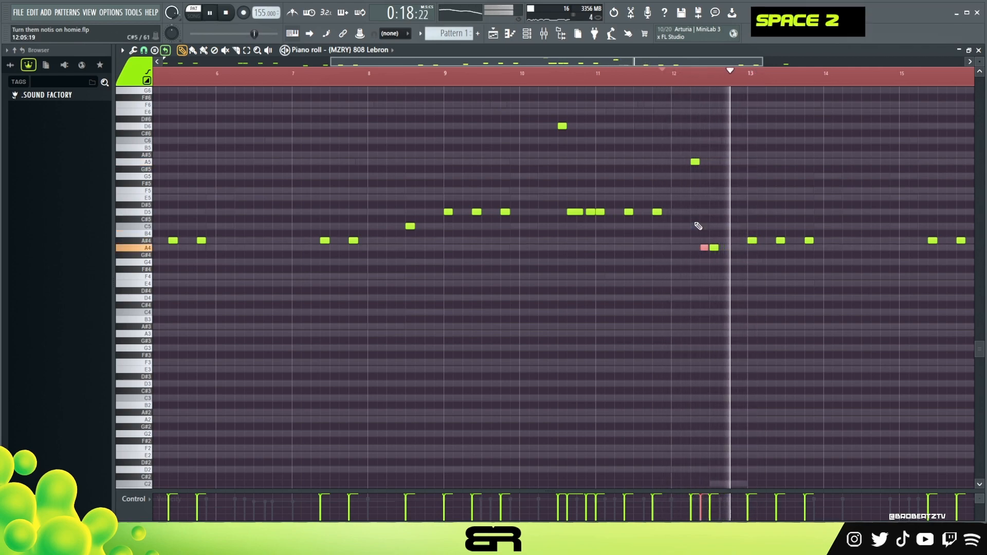
{"action": "right_click", "coordinate": [633, 171], "text": "ctrl"}
{"action": "right_click", "coordinate": [632, 172], "text": "ctrl"}
{"action": "key", "text": "space"}
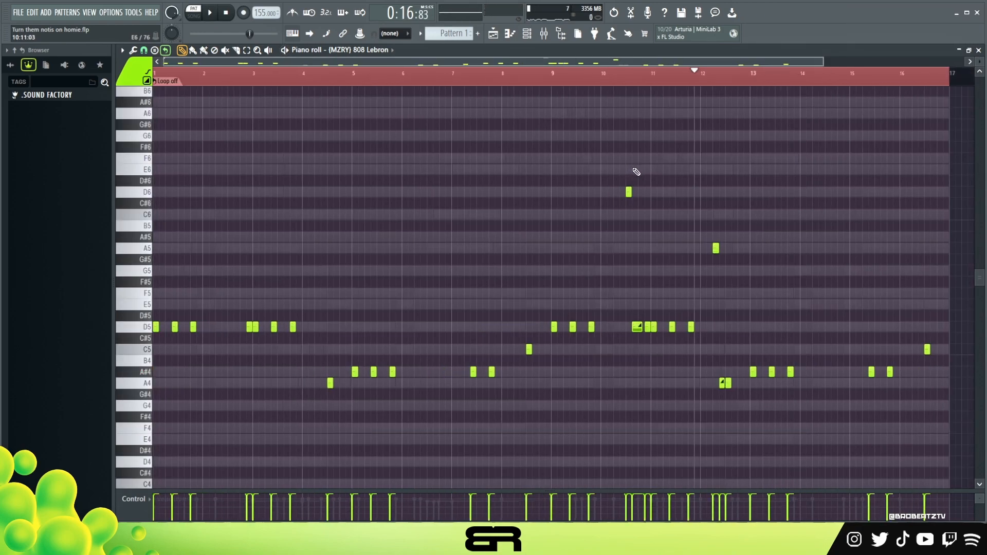
{"action": "double_click", "coordinate": [620, 81]}
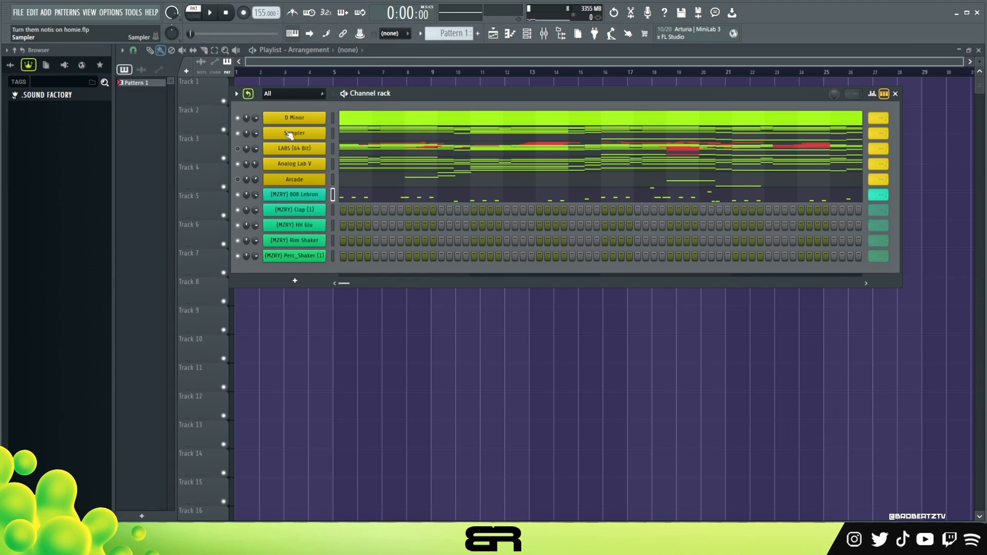
Place Clap (1) hits on steps 9 and 25 and HH Glo hits on steps 1 and 7, and play the pattern
{"action": "right_click", "coordinate": [344, 209]}
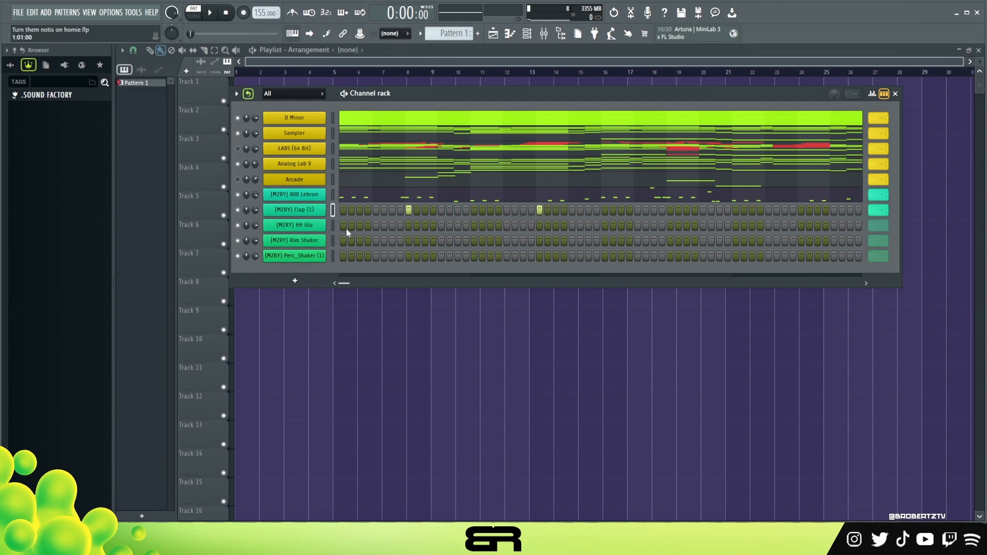
{"action": "key", "text": "space"}
{"action": "key", "text": "space"}
{"action": "key", "text": "space"}
{"action": "key", "text": "space"}
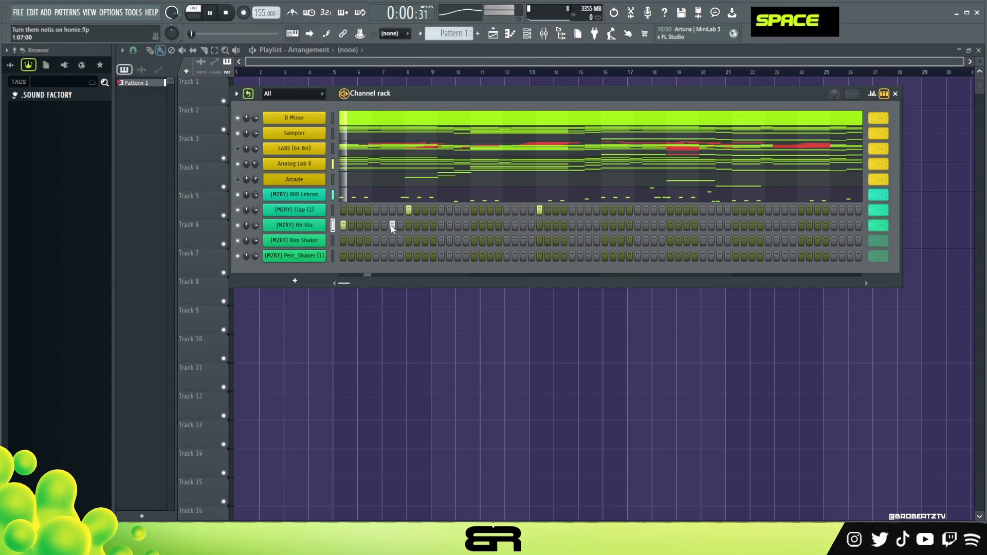
{"action": "key", "text": "space"}
Add a Rim Shaker hit on step 5 and audition the start of the pattern
{"action": "left_click", "coordinate": [376, 240]}
{"action": "key", "text": "space"}
{"action": "key", "text": "space"}
{"action": "key", "text": "space"}
{"action": "key", "text": "space"}
Add Perc_Shaker (1) hits on steps 4 and 7 and audition them with the drums
{"action": "left_click", "coordinate": [367, 256]}
{"action": "key", "text": "space"}
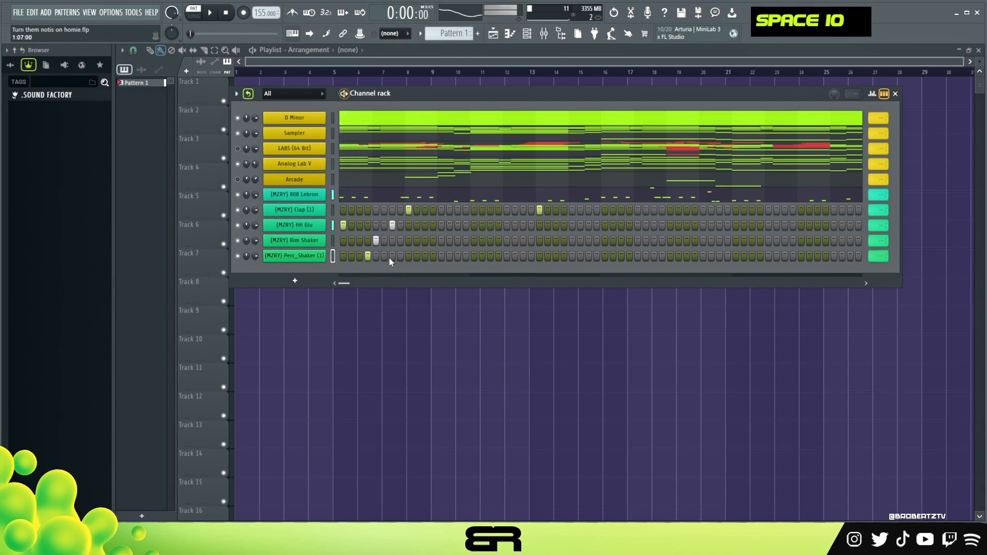
{"action": "key", "text": "space"}
{"action": "left_click", "coordinate": [392, 256]}
{"action": "key", "text": "space"}
{"action": "key", "text": "space"}
Add an HH Glo hit on step 13 and play the pattern back
{"action": "left_click", "coordinate": [441, 225]}
{"action": "key", "text": "space"}
{"action": "key", "text": "space"}
Add Perc_Shaker (1) hits on steps 22 and 25, removing the trial hit on step 23, and replay the pattern
{"action": "left_click", "coordinate": [523, 256]}
{"action": "left_click", "coordinate": [539, 256]}
{"action": "key", "text": "space"}
{"action": "right_click", "coordinate": [523, 256]}
{"action": "key", "text": "space"}
{"action": "left_click", "coordinate": [514, 256]}
{"action": "key", "text": "space"}
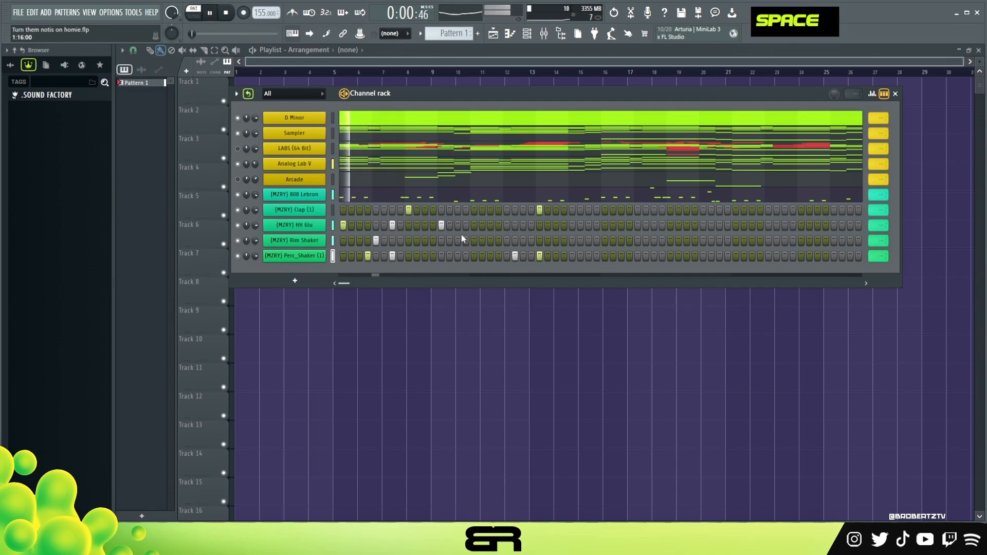
{"action": "key", "text": "space"}
{"action": "key", "text": "space"}
{"action": "key", "text": "space"}
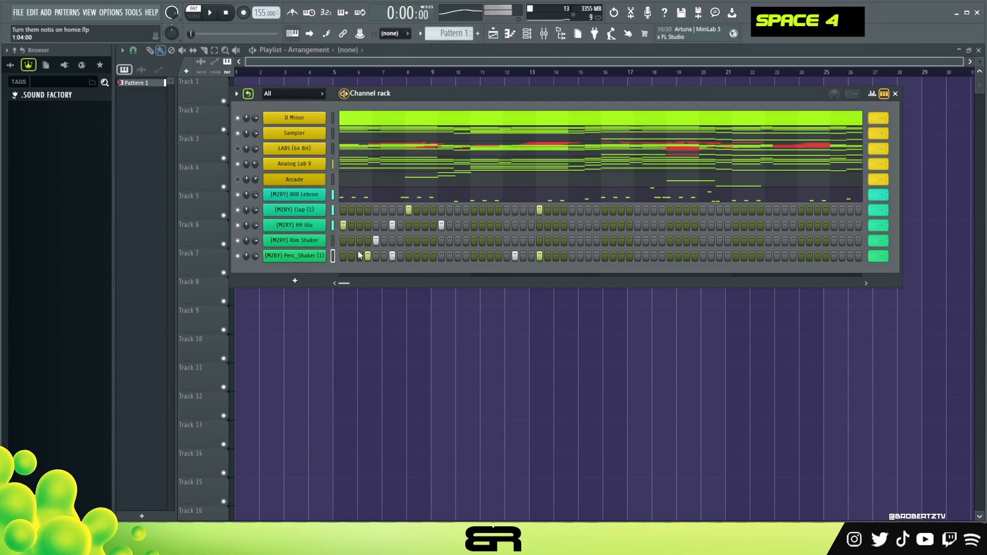
Open the Perc_Shaker (1) notes in the piano roll and lower all four velocities, making the first and third notes softer than the others
{"action": "right_click", "coordinate": [323, 254]}
{"action": "left_click", "coordinate": [360, 255]}
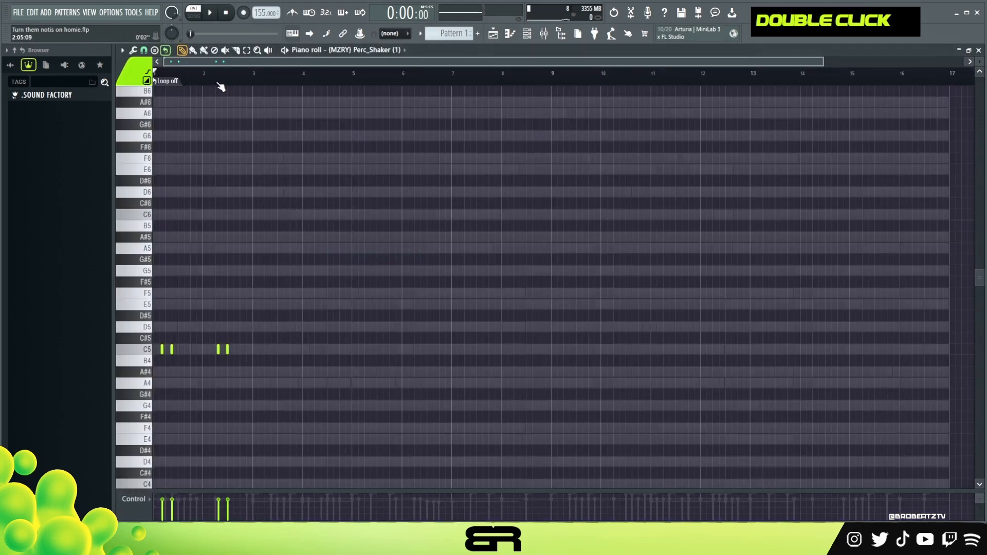
{"action": "scroll", "coordinate": [220, 87], "scroll_direction": "up", "scroll_amount": 3}
{"action": "key", "text": "ctrl+2"}
{"action": "scroll", "coordinate": [173, 349], "scroll_direction": "down", "scroll_amount": 5, "text": "alt"}
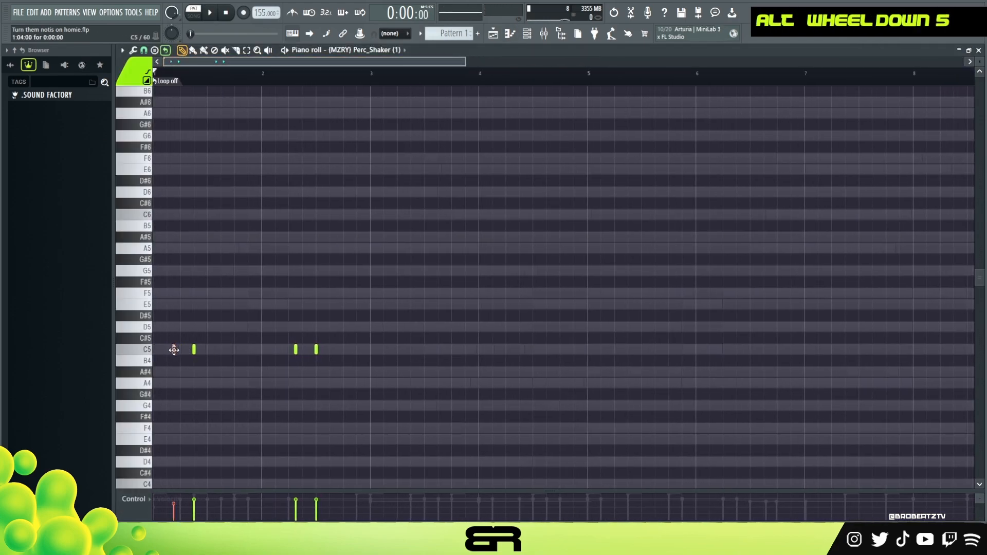
{"action": "left_click_drag", "start_coordinate": [330, 347], "coordinate": [167, 356], "text": "ctrl"}
{"action": "scroll", "coordinate": [174, 350], "scroll_direction": "down", "scroll_amount": 4, "text": "alt"}
{"action": "right_click", "coordinate": [273, 374], "text": "alt"}
{"action": "left_click_drag", "start_coordinate": [302, 343], "coordinate": [287, 357], "text": "ctrl"}
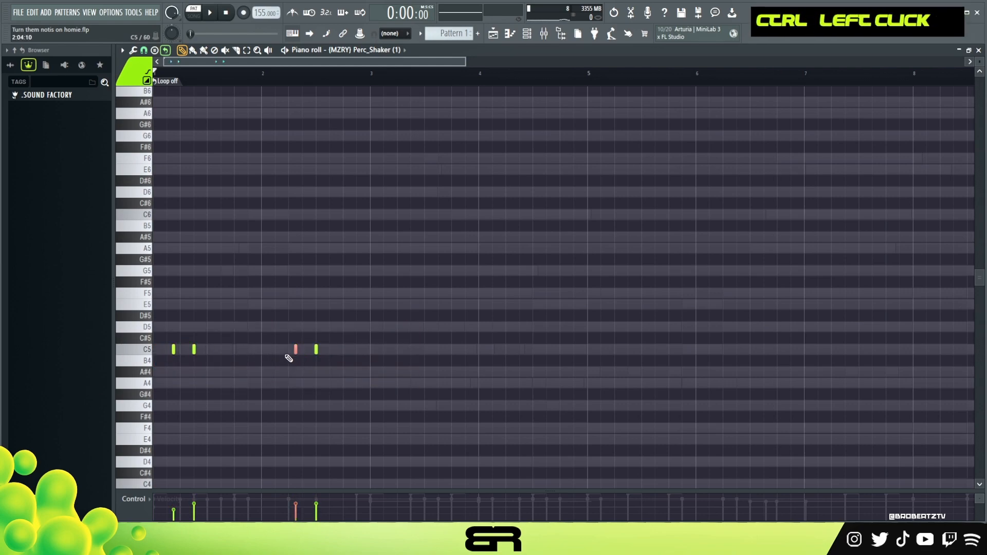
{"action": "scroll", "coordinate": [295, 351], "scroll_direction": "down", "scroll_amount": 3, "text": "alt"}
Enlarge the piano roll's control lane, switch it from velocity to note pan, and deselect the notes
{"action": "left_click_drag", "start_coordinate": [160, 491], "coordinate": [155, 441]}
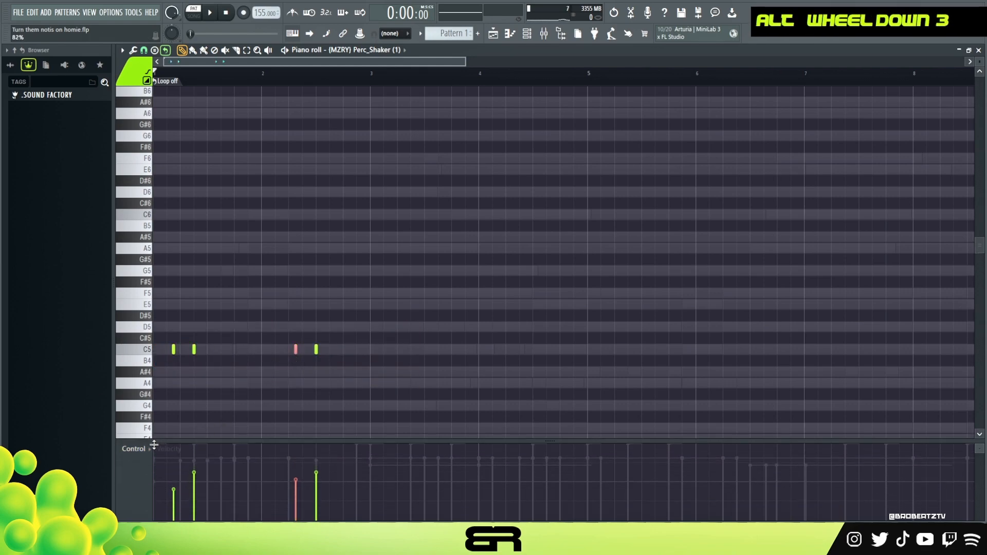
{"action": "left_click", "coordinate": [133, 449]}
{"action": "left_click", "coordinate": [141, 469]}
{"action": "right_click", "coordinate": [193, 418]}
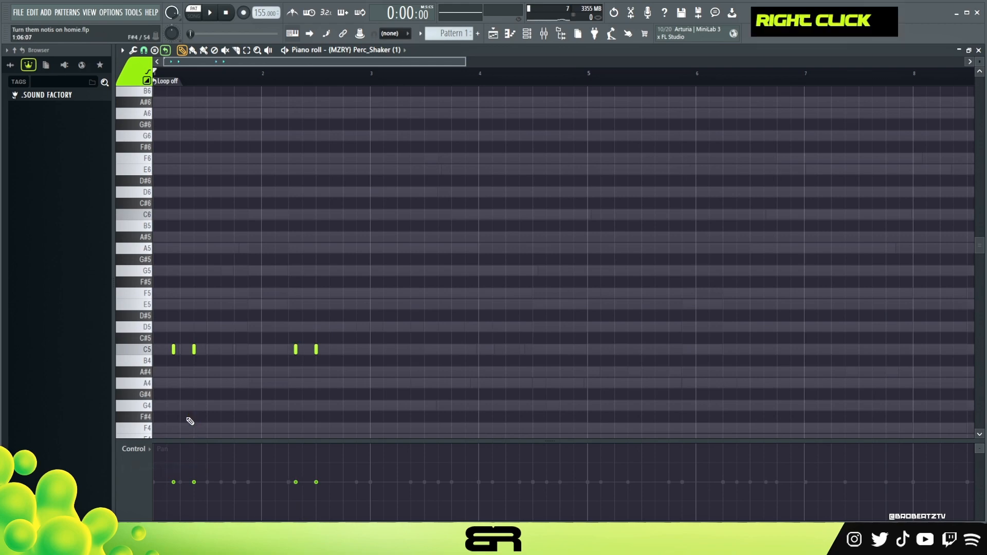
Pan the four Perc_Shaker (1) notes alternately left and right, the first strongly left and the second slightly right, and replay the pattern
{"action": "double_click", "coordinate": [191, 480]}
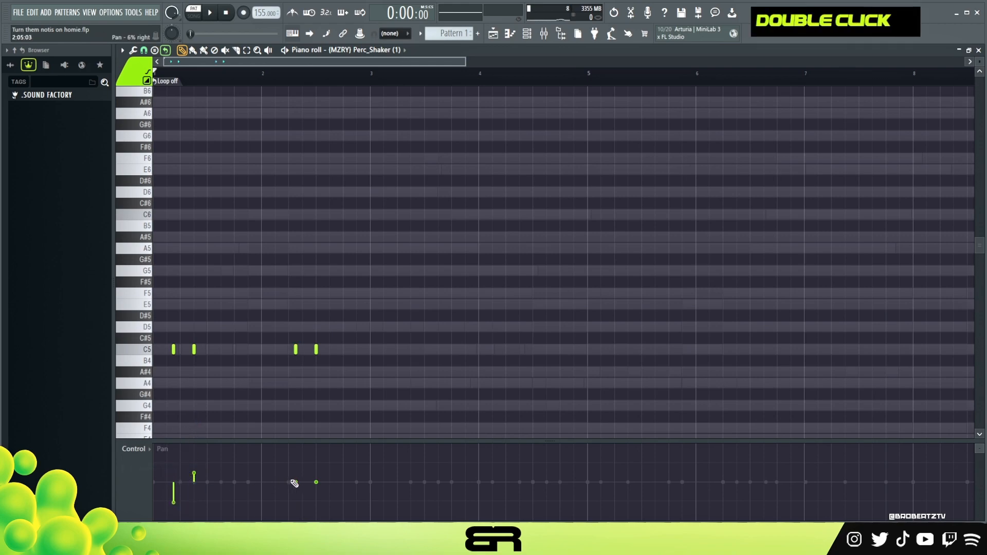
{"action": "key", "text": "space"}
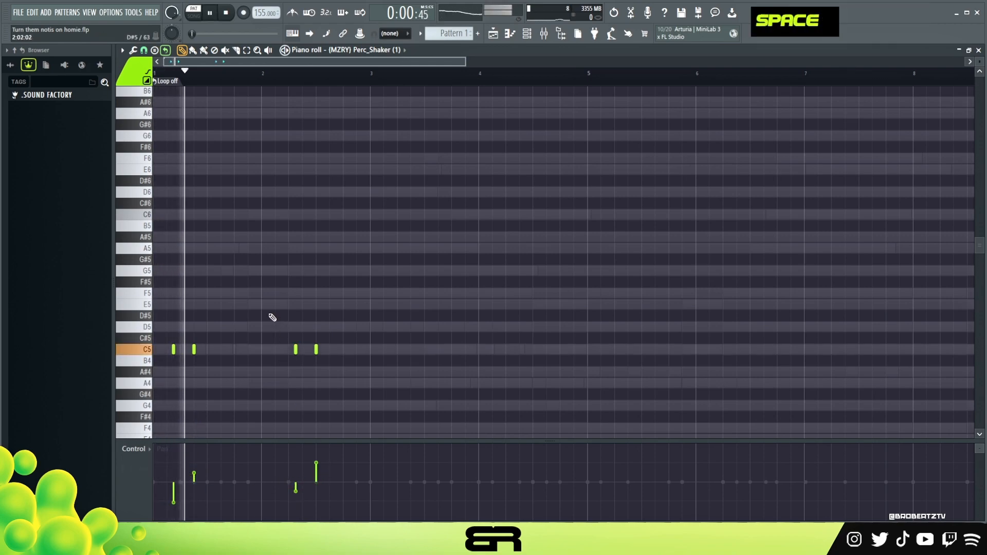
{"action": "key", "text": "space"}
{"action": "left_click_drag", "start_coordinate": [173, 496], "coordinate": [173, 505]}
{"action": "key", "text": "space"}
{"action": "left_click", "coordinate": [193, 476]}
{"action": "key", "text": "space"}
{"action": "key", "text": "space"}
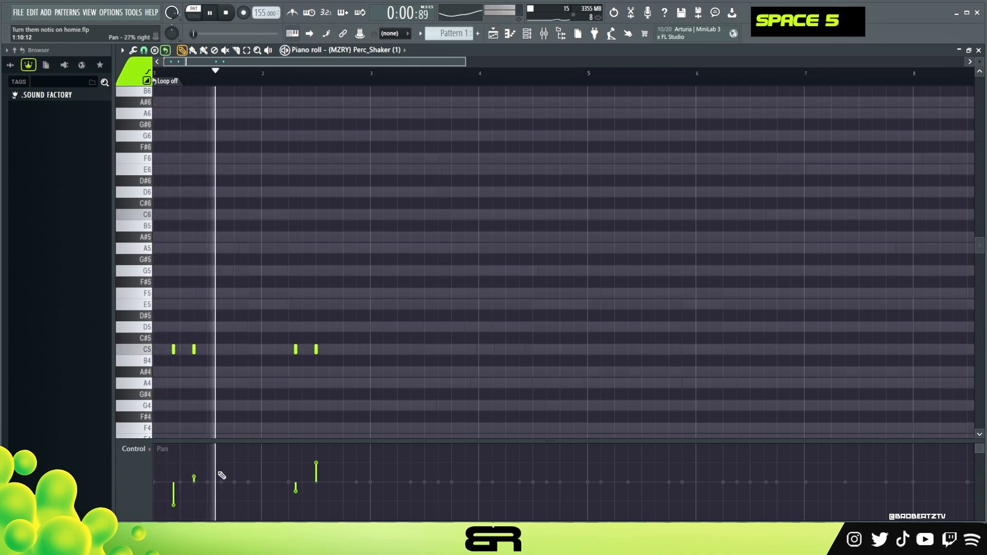
{"action": "key", "text": "space"}
{"action": "key", "text": "space"}
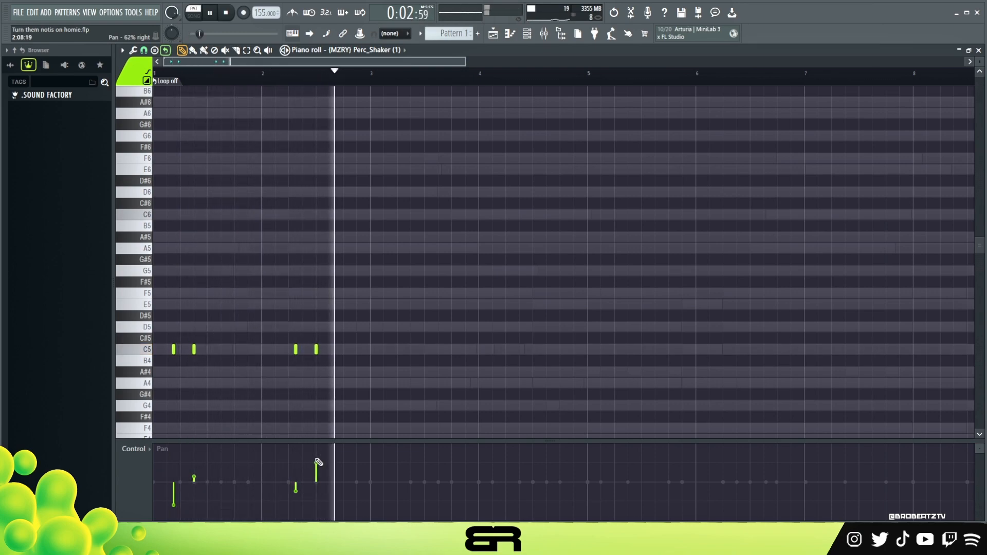
Match the panning of the third and fourth shaker notes to the first pair, strongly left and slightly right, and play it back
{"action": "key", "text": "space"}
{"action": "key", "text": "space"}
{"action": "left_click", "coordinate": [296, 504]}
{"action": "left_click", "coordinate": [318, 477]}
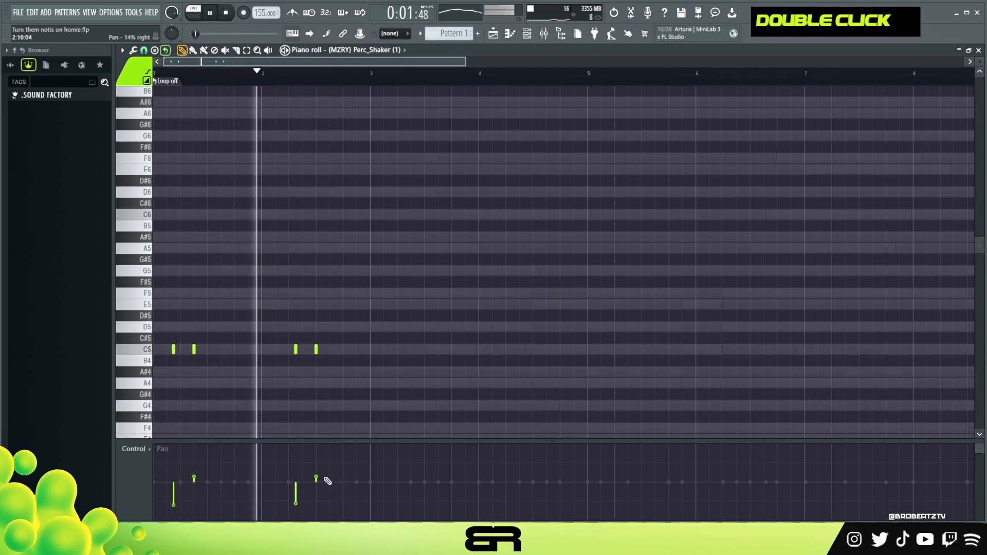
{"action": "key", "text": "space"}
{"action": "key", "text": "space"}
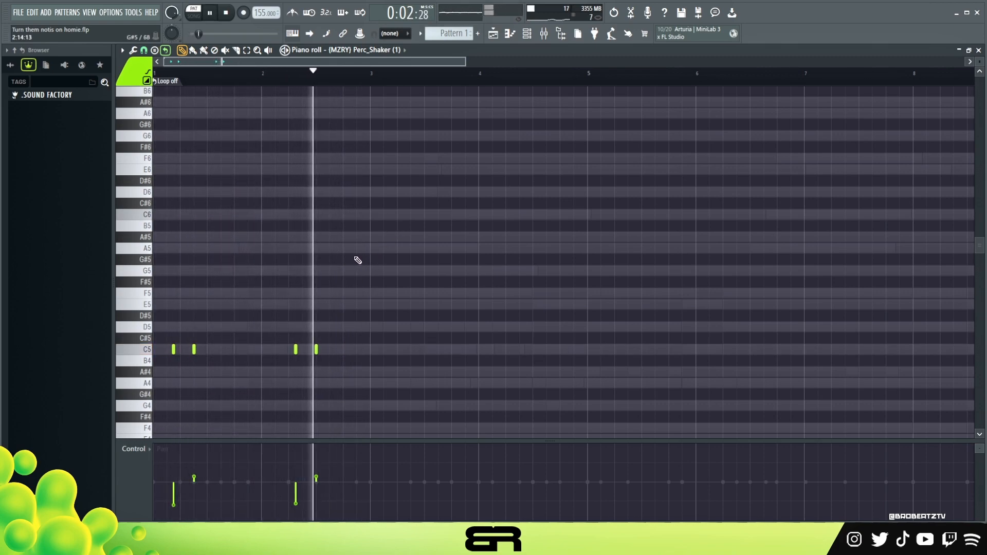
Nudge the third shaker note slightly later in time and replay the pattern
{"action": "key", "text": "space"}
{"action": "scroll", "coordinate": [289, 347], "scroll_direction": "down", "scroll_amount": 1, "text": "shift"}
{"action": "left_click", "coordinate": [291, 82]}
{"action": "left_click", "coordinate": [264, 81]}
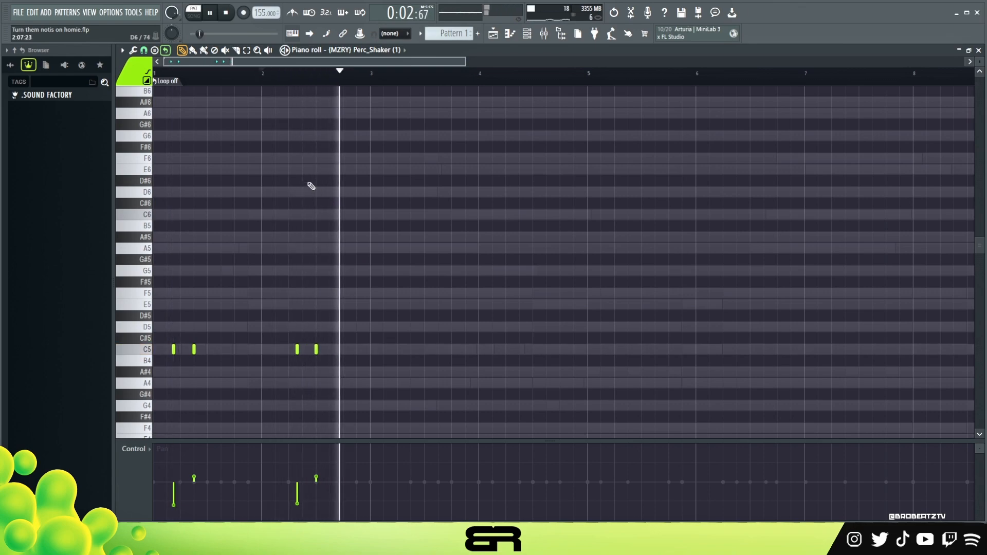
{"action": "key", "text": "space"}
Duplicate the two-bar Perc_Shaker (1) pattern into bars 3 and 4, deselect it, and return the playhead to the start
{"action": "key", "text": "F6"}
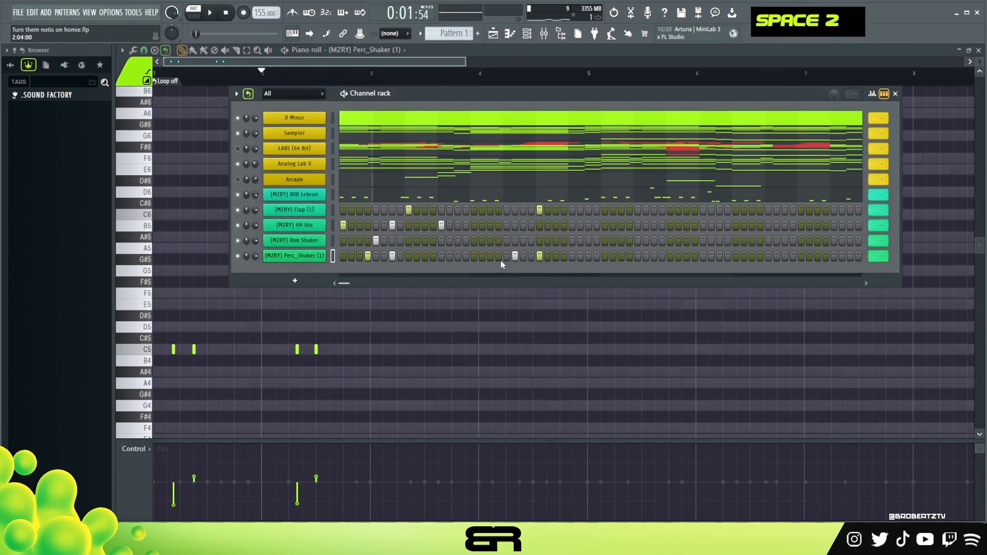
{"action": "right_click", "coordinate": [393, 367]}
{"action": "key", "text": "ctrl"}
{"action": "left_click_drag", "start_coordinate": [374, 81], "coordinate": [155, 90]}
{"action": "key", "text": "ctrl+b"}
{"action": "right_click", "coordinate": [393, 89]}
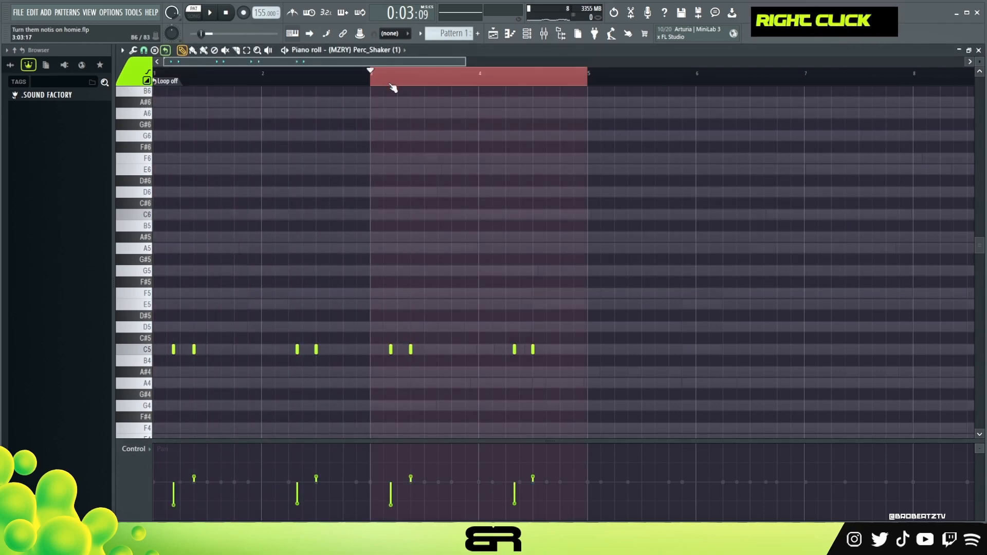
{"action": "double_click", "coordinate": [386, 74]}
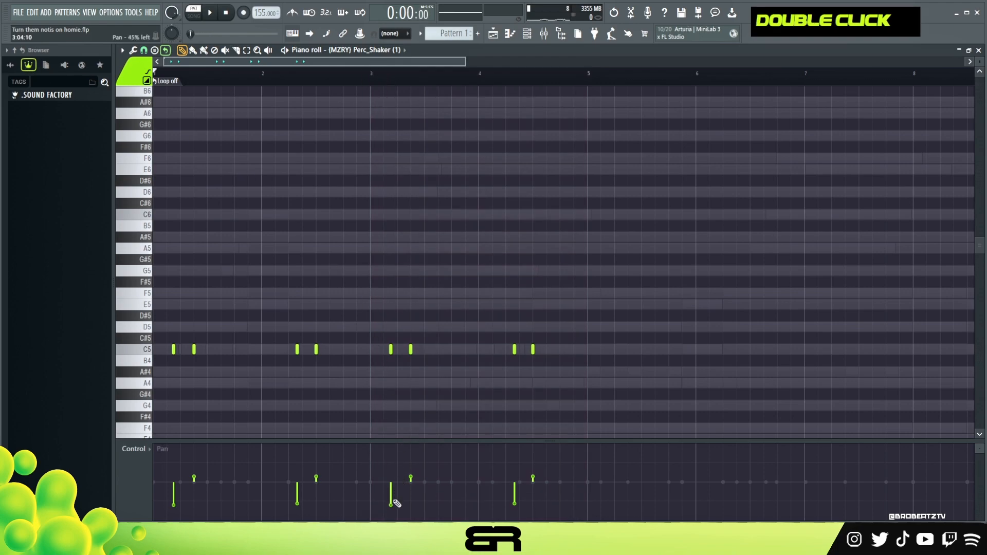
Set the channel rack loop points of the Rim Shaker, HH Glo and Clap (1) channels to 32 steps
{"action": "left_click", "coordinate": [493, 34]}
{"action": "left_click", "coordinate": [527, 34]}
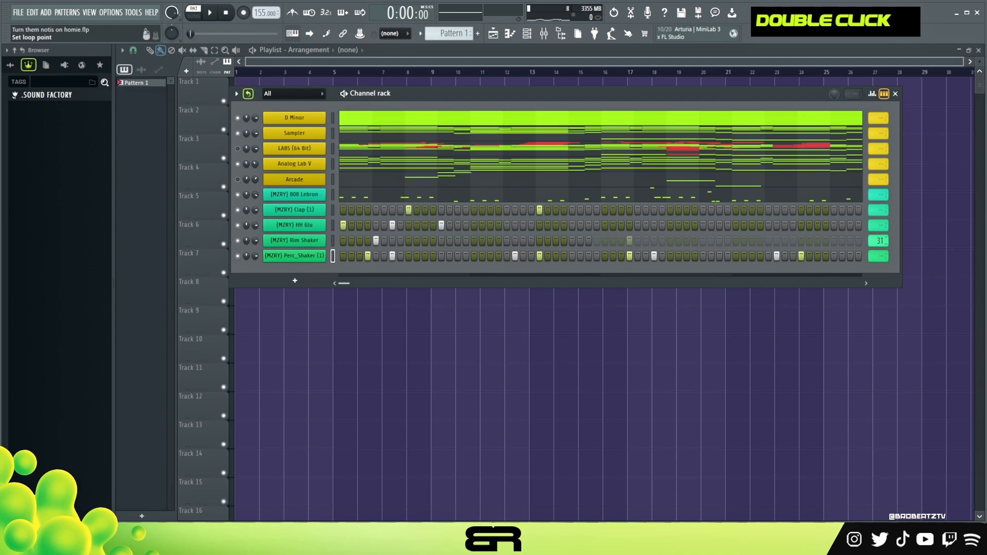
{"action": "left_click", "coordinate": [874, 229]}
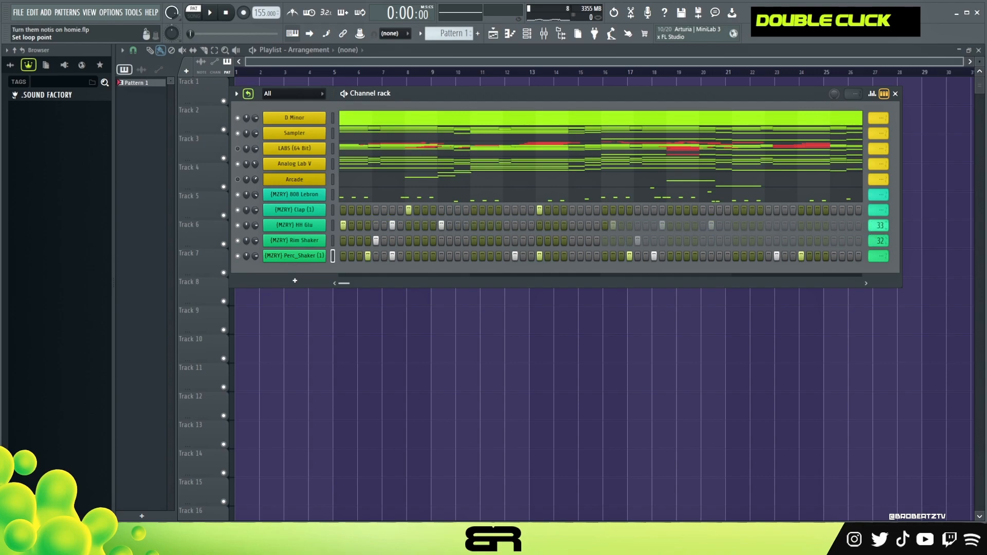
{"action": "left_click_drag", "start_coordinate": [873, 211], "coordinate": [874, 221]}
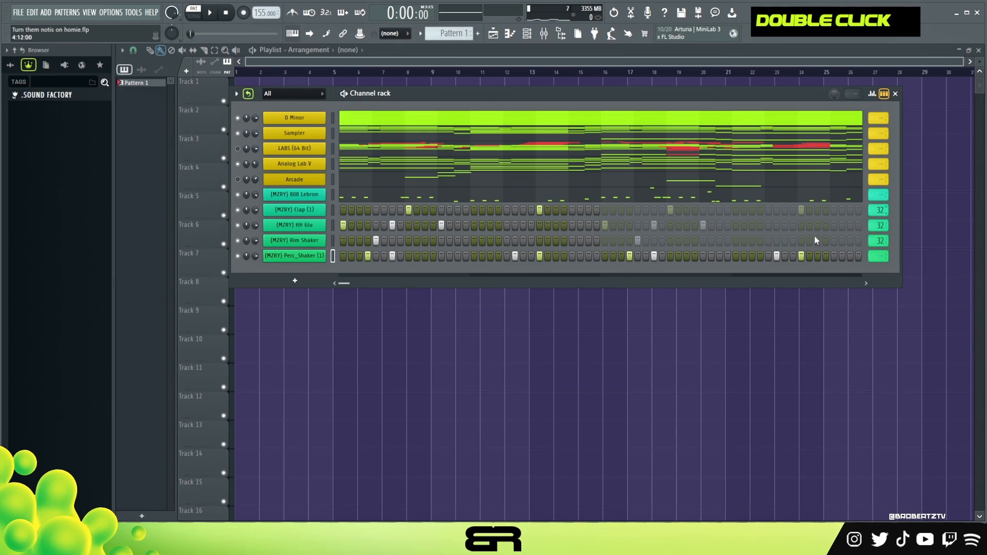
Open the Clap (1) notes in the piano roll, raise the velocity of both claps during playback, and return to the channel rack
{"action": "right_click", "coordinate": [330, 207]}
{"action": "key", "text": "space"}
{"action": "left_click", "coordinate": [357, 212]}
{"action": "key", "text": "ctrl+a"}
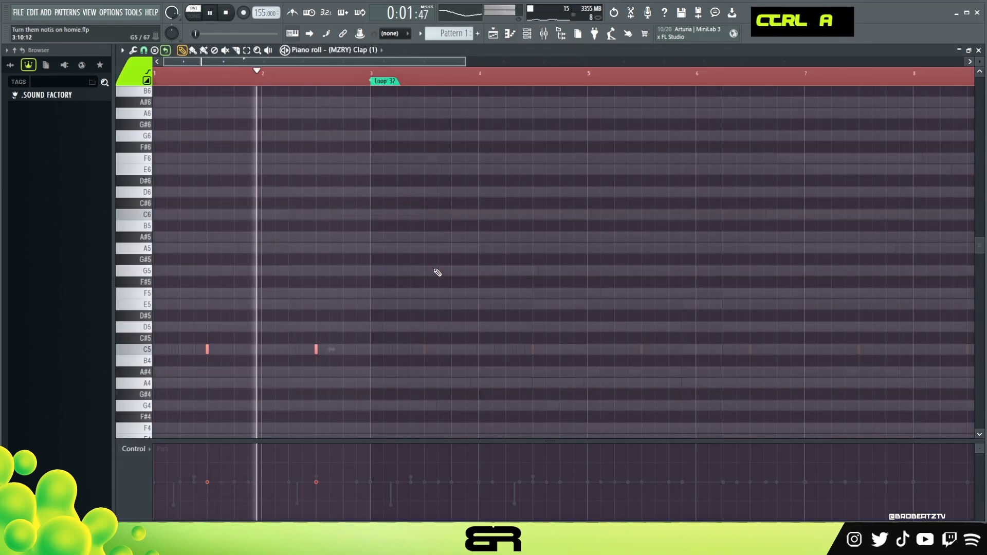
{"action": "left_click", "coordinate": [135, 450]}
{"action": "left_click", "coordinate": [164, 478]}
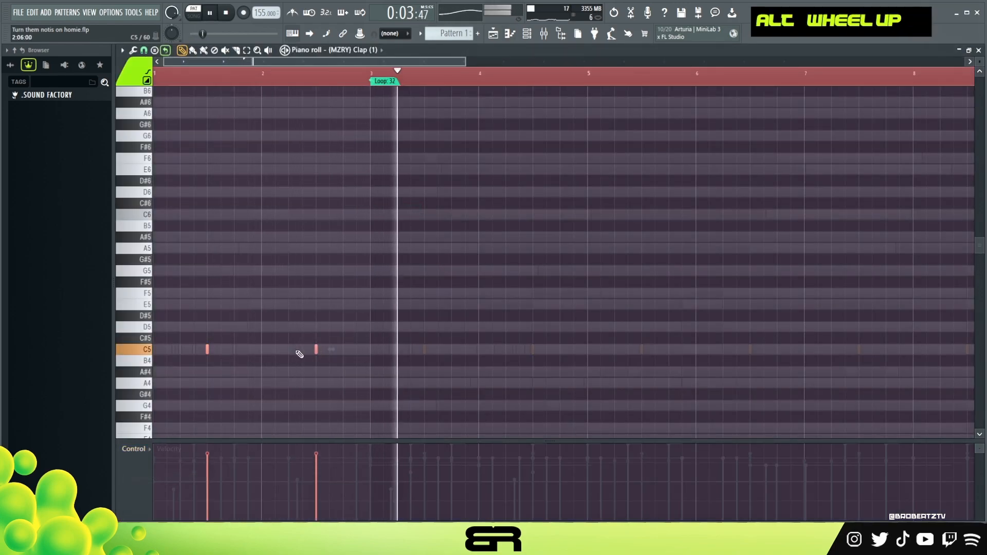
{"action": "left_click", "coordinate": [495, 37]}
{"action": "double_click", "coordinate": [528, 35]}
{"action": "key", "text": "space"}
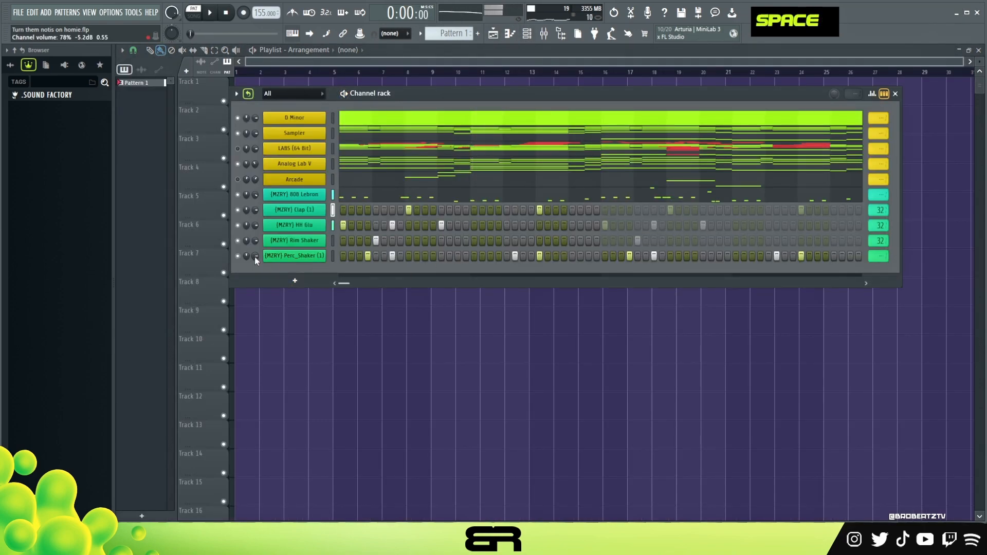
Lower the Perc_Shaker (1) channel volume to about 55% while replaying the pattern
{"action": "key", "text": "space"}
{"action": "key", "text": "space"}
{"action": "key", "text": "space"}
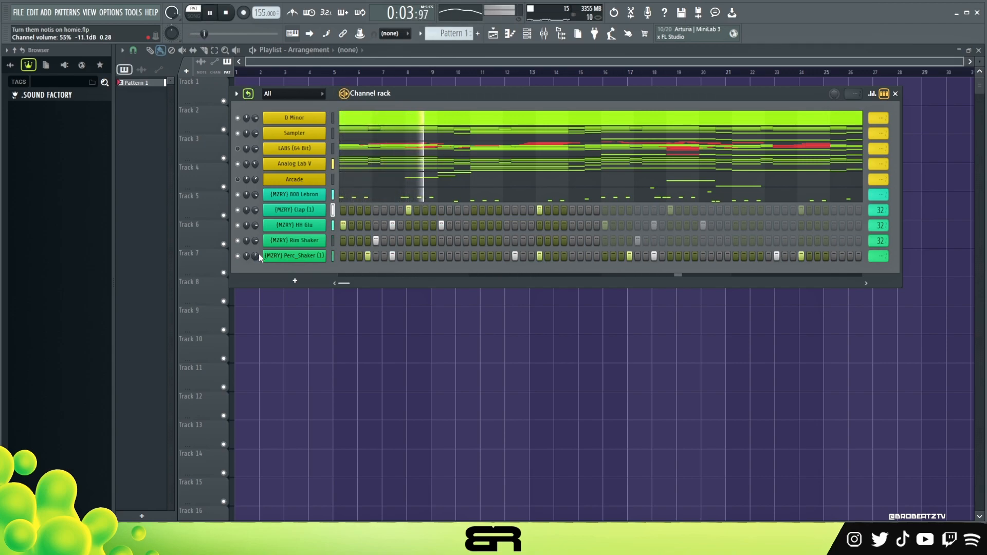
{"action": "key", "text": "space"}
{"action": "key", "text": "space"}
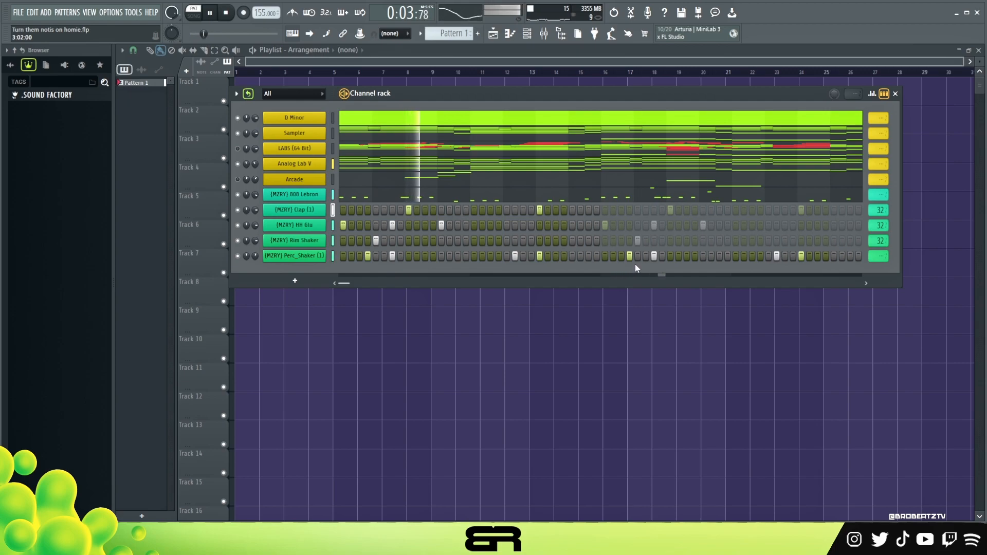
{"action": "key", "text": "space"}
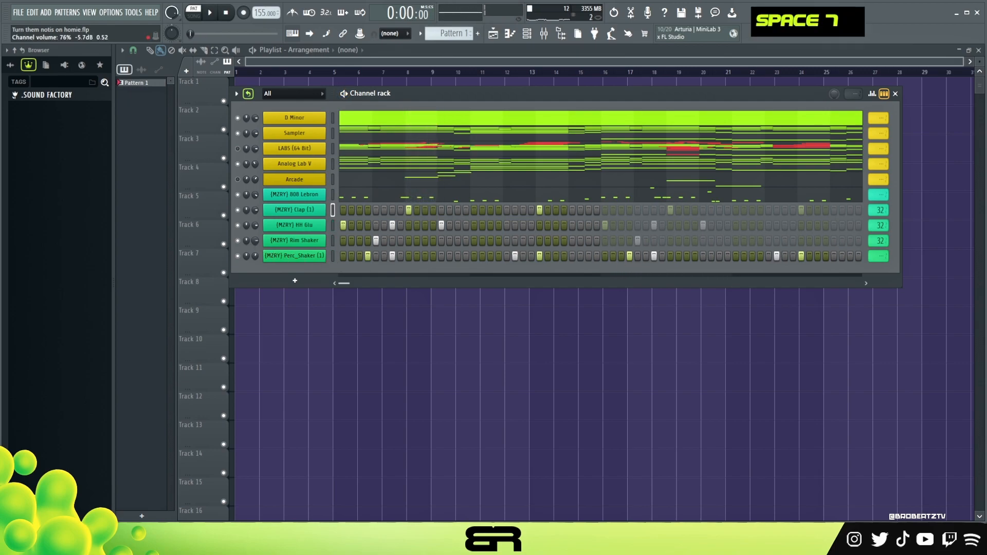
Adjust the Rim Shaker channel volume and set the Perc_Shaker (1) loop point to 64 steps
{"action": "double_click", "coordinate": [255, 241]}
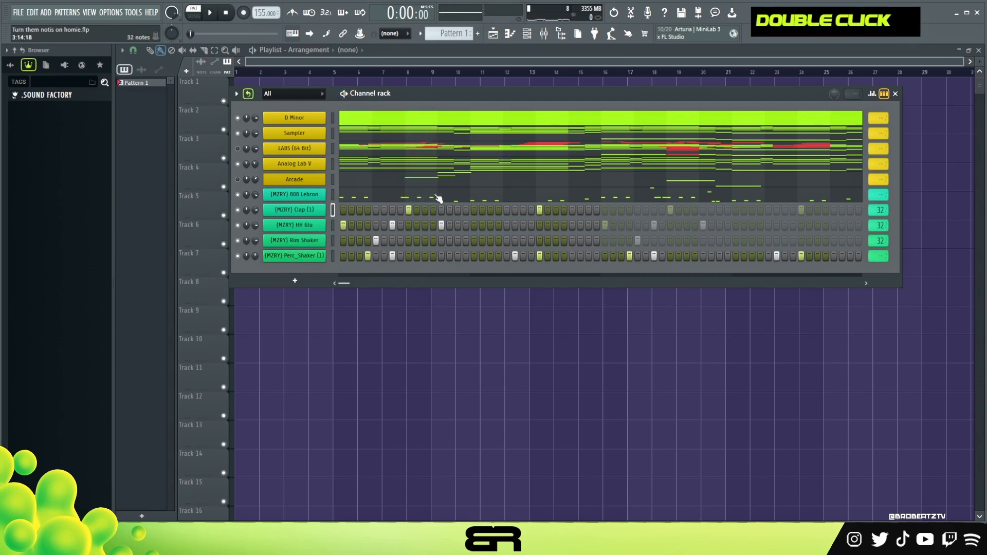
{"action": "left_click_drag", "start_coordinate": [878, 259], "coordinate": [878, 270]}
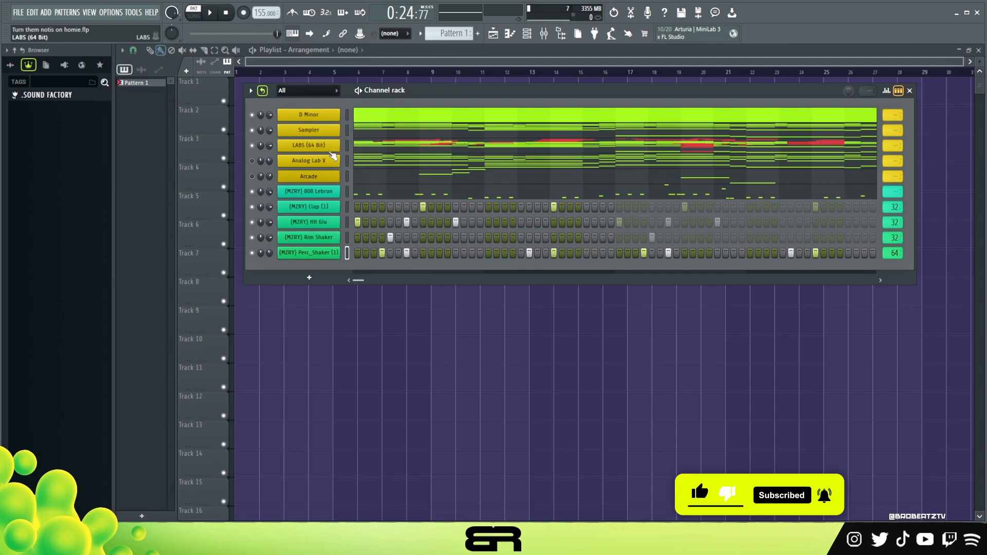
Open the LABS melody in the piano roll and copy all of its notes so the duplicate starts at bar 17
{"action": "left_click", "coordinate": [364, 147]}
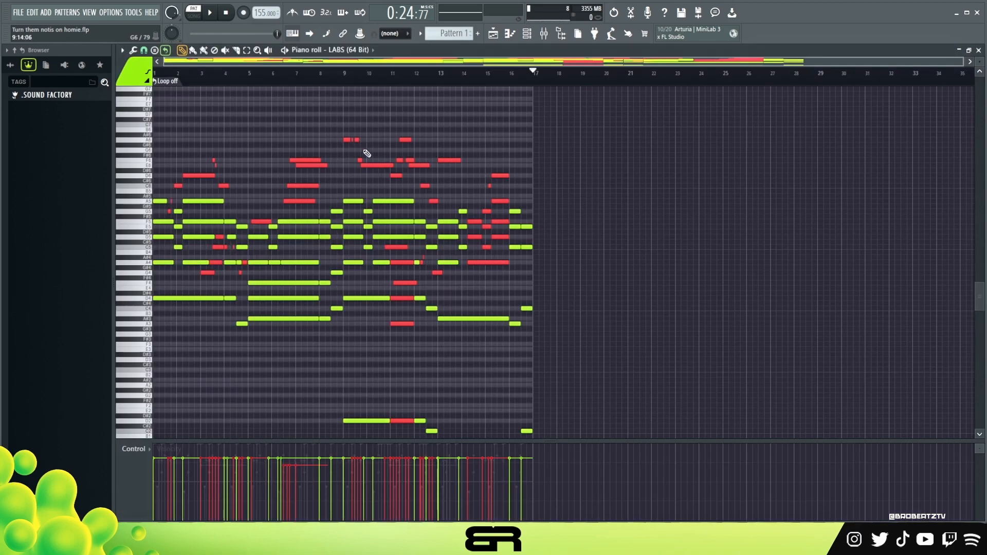
{"action": "scroll", "coordinate": [551, 91], "scroll_direction": "up", "scroll_amount": 2}
{"action": "scroll", "coordinate": [840, 59], "scroll_direction": "down", "scroll_amount": 3}
{"action": "scroll", "coordinate": [520, 159], "scroll_direction": "down", "scroll_amount": 2}
{"action": "right_click", "coordinate": [522, 102]}
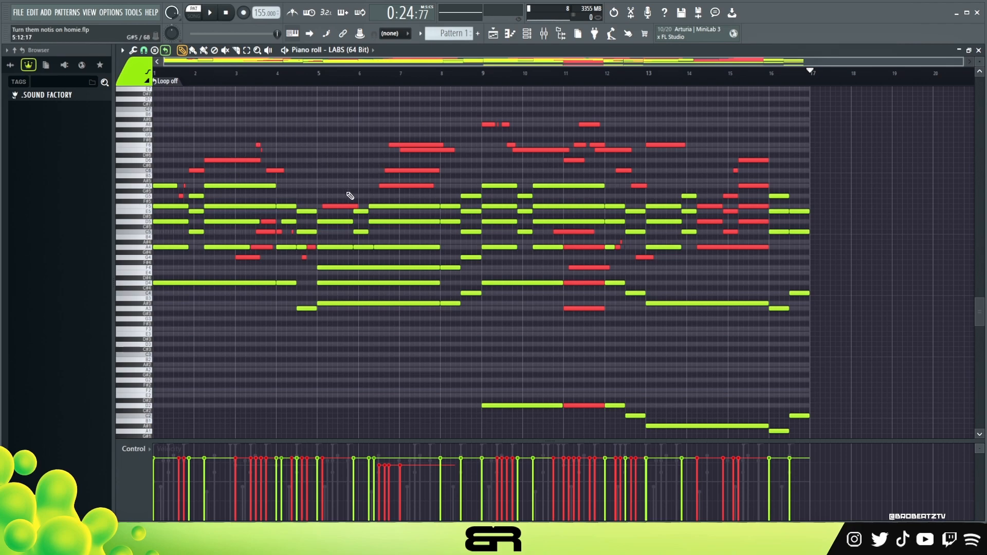
{"action": "scroll", "coordinate": [606, 87], "scroll_direction": "down", "scroll_amount": 1}
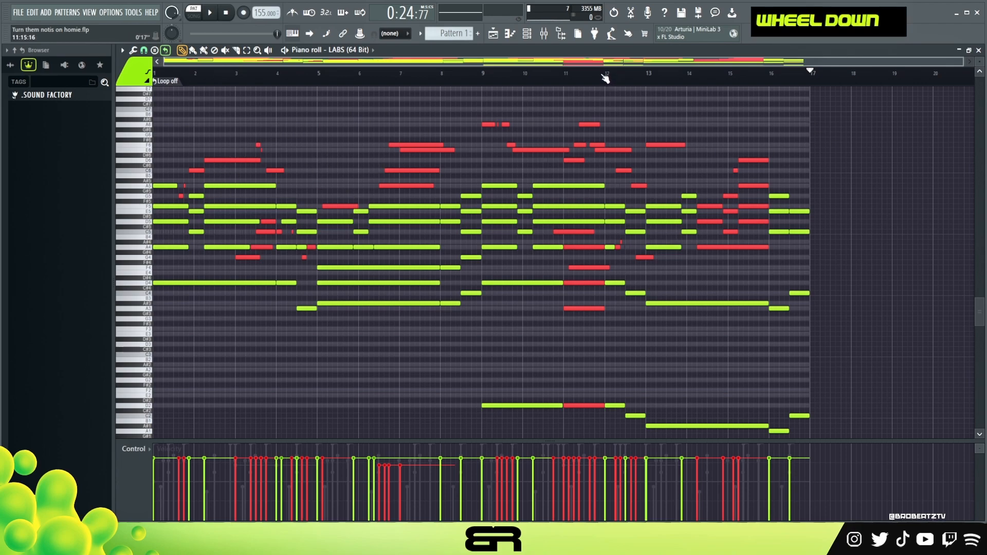
{"action": "key", "text": "ctrl+a"}
{"action": "left_click_drag", "start_coordinate": [237, 206], "coordinate": [817, 190]}
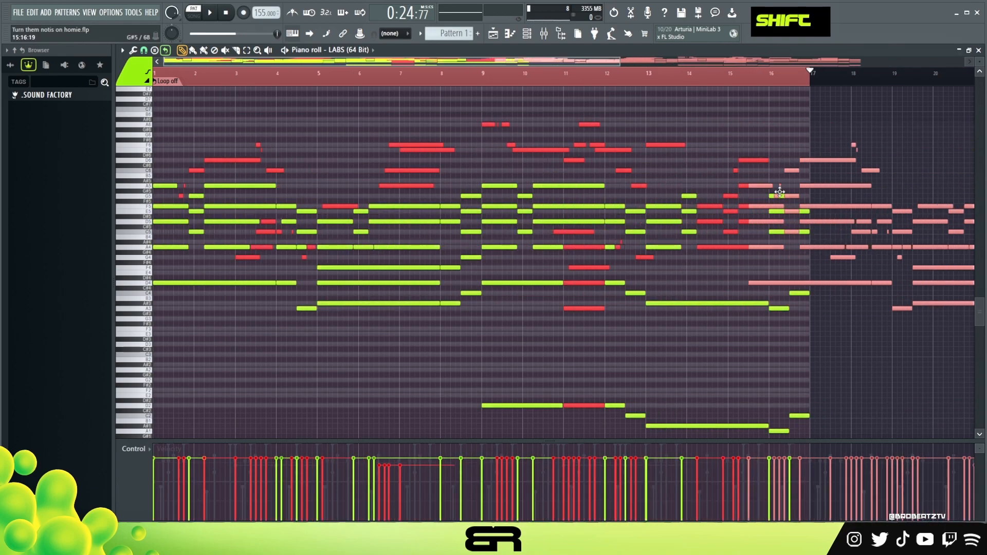
{"action": "right_click", "coordinate": [676, 82]}
{"action": "scroll", "coordinate": [665, 78], "scroll_direction": "down", "scroll_amount": 1}
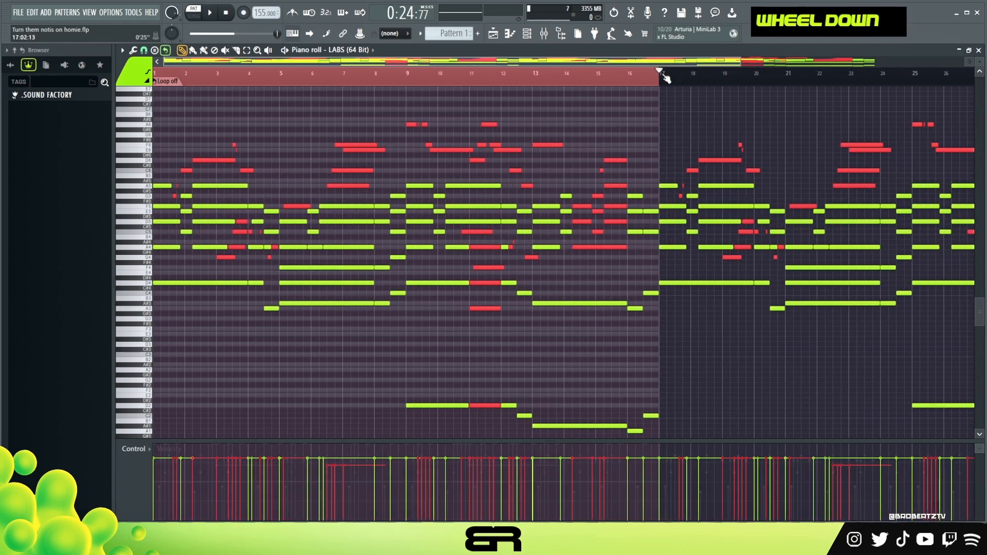
Lower the velocity of the four high red counter-melody notes around bars 6 to 8 and play that section
{"action": "scroll", "coordinate": [648, 183], "scroll_direction": "up", "scroll_amount": 1}
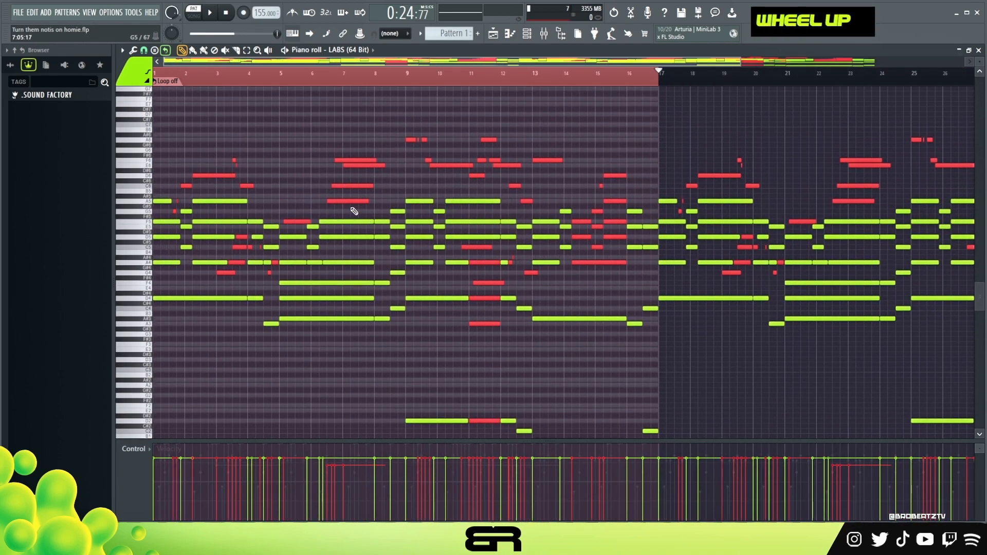
{"action": "left_click_drag", "start_coordinate": [312, 163], "coordinate": [377, 207]}
{"action": "left_click_drag", "start_coordinate": [306, 139], "coordinate": [368, 203]}
{"action": "scroll", "coordinate": [377, 182], "scroll_direction": "down", "scroll_amount": 2}
{"action": "scroll", "coordinate": [379, 184], "scroll_direction": "down", "scroll_amount": 5}
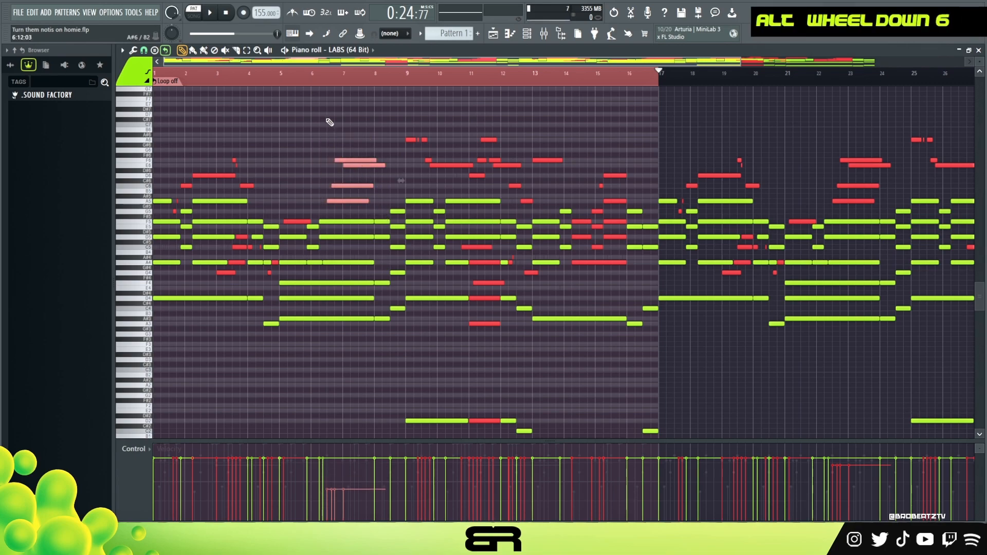
{"action": "key", "text": "space"}
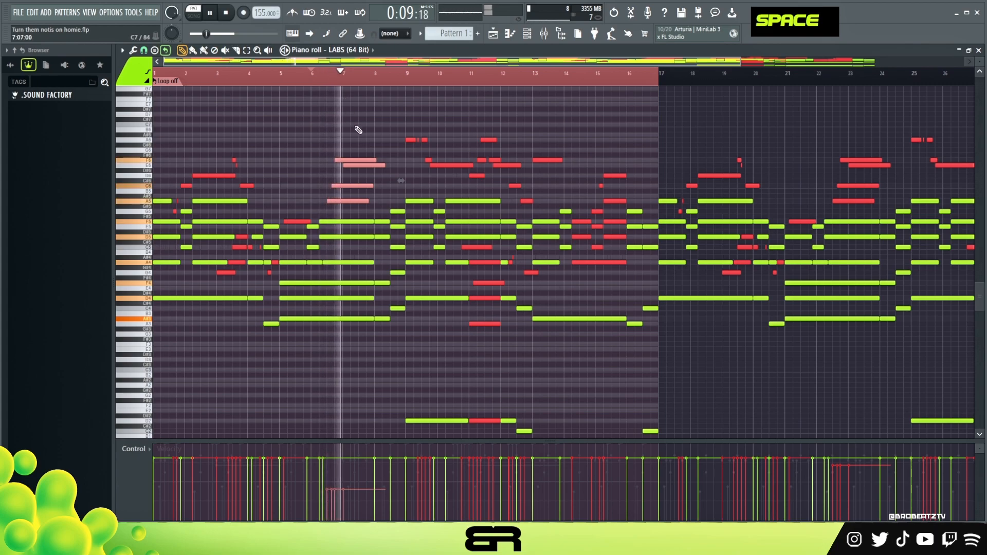
Reduce the velocity of the uppermost counter-melody notes around bars 7 and 8 a little further, then stop playback
{"action": "left_click", "coordinate": [364, 147], "text": "ctrl"}
{"action": "scroll", "coordinate": [350, 147], "scroll_direction": "down", "scroll_amount": 2}
{"action": "key", "text": "space"}
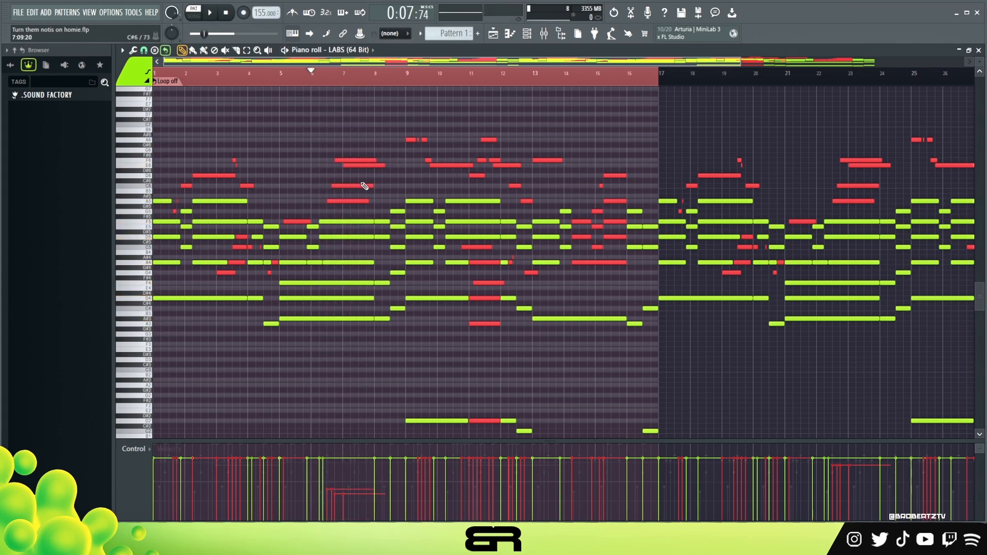
Delete the high red counter-melody notes above the chords in bars 9 to 16 and reset the playhead to the start
{"action": "right_click", "coordinate": [403, 114]}
{"action": "left_click_drag", "start_coordinate": [402, 112], "coordinate": [652, 198], "text": "ctrl"}
{"action": "key", "text": "Delete"}
{"action": "left_click_drag", "start_coordinate": [409, 79], "coordinate": [496, 104]}
{"action": "left_click_drag", "start_coordinate": [655, 118], "coordinate": [393, 119]}
{"action": "scroll", "coordinate": [452, 82], "scroll_direction": "down", "scroll_amount": 2}
{"action": "right_click", "coordinate": [466, 92]}
{"action": "double_click", "coordinate": [467, 73]}
{"action": "left_click_drag", "start_coordinate": [467, 73], "coordinate": [220, 95]}
{"action": "right_click", "coordinate": [569, 124]}
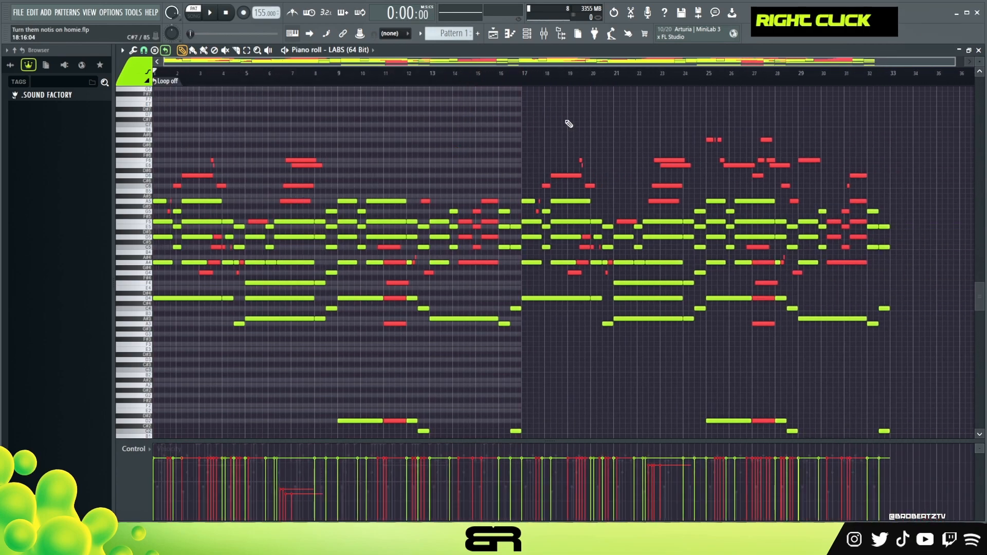
Compare the upper notes of the copied second half with the thinned first half and play the melody from about bar 7
{"action": "left_click_drag", "start_coordinate": [708, 113], "coordinate": [895, 198]}
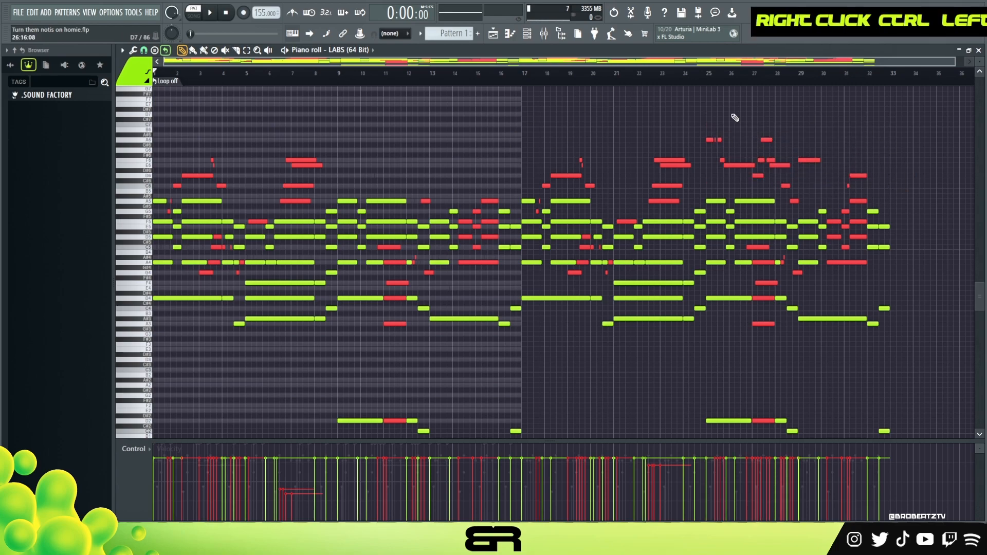
{"action": "left_click", "coordinate": [513, 75]}
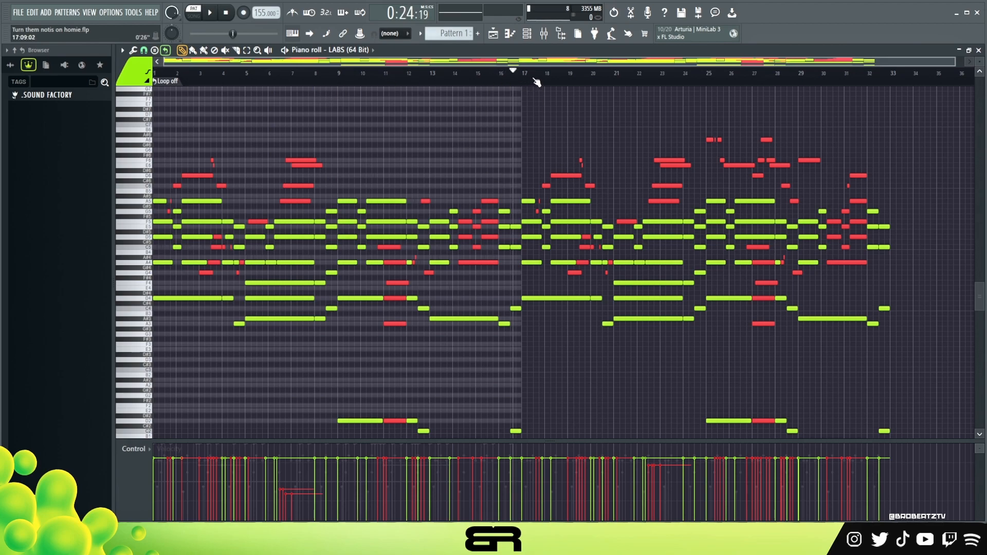
{"action": "double_click", "coordinate": [288, 73]}
{"action": "left_click_drag", "start_coordinate": [158, 100], "coordinate": [287, 116]}
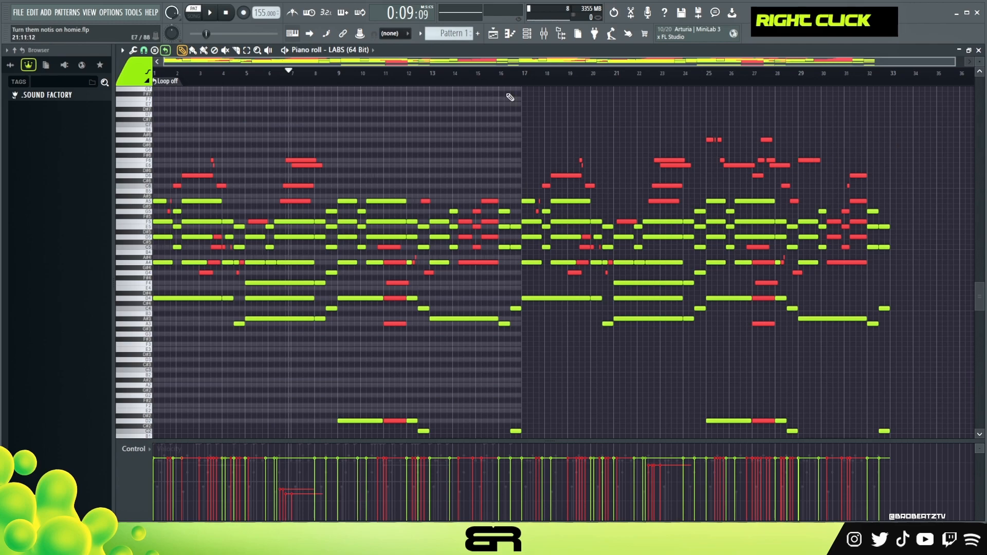
{"action": "key", "text": "space"}
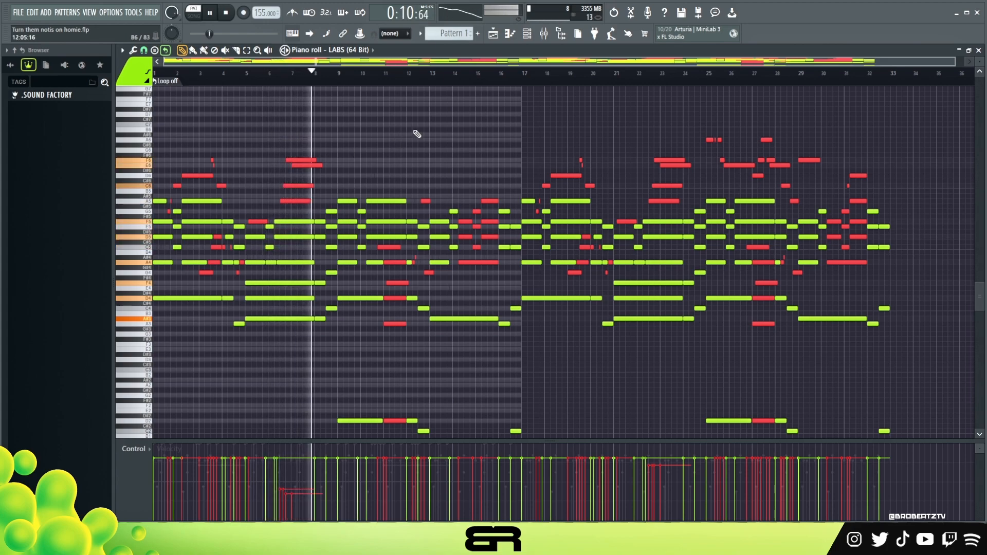
Play the copied melody's first half to about bar 13 and examine the upper notes around bars 12 and 13
{"action": "scroll", "coordinate": [418, 136], "scroll_direction": "down", "scroll_amount": 1}
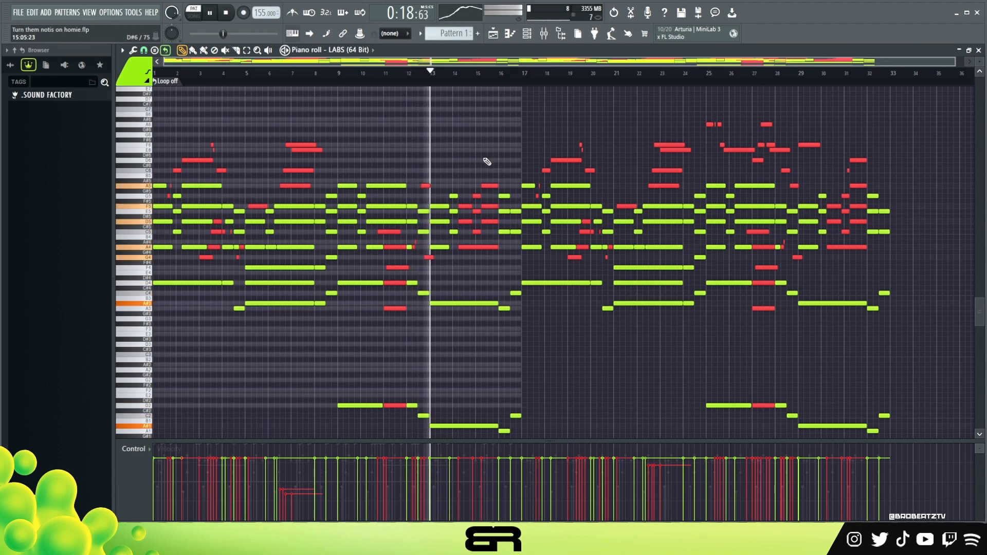
{"action": "key", "text": "space"}
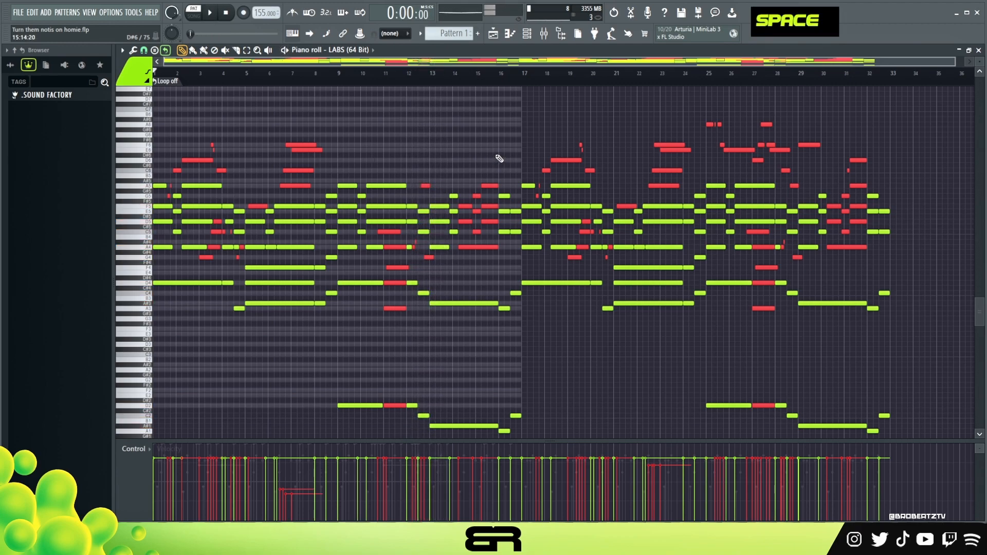
{"action": "right_click", "coordinate": [433, 139]}
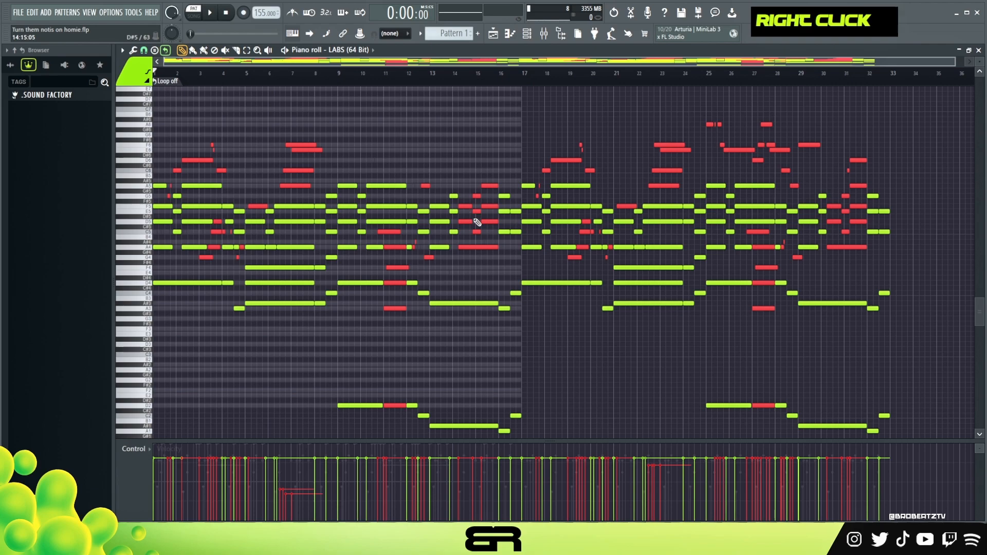
{"action": "left_click_drag", "start_coordinate": [409, 179], "coordinate": [428, 213], "text": "ctrl"}
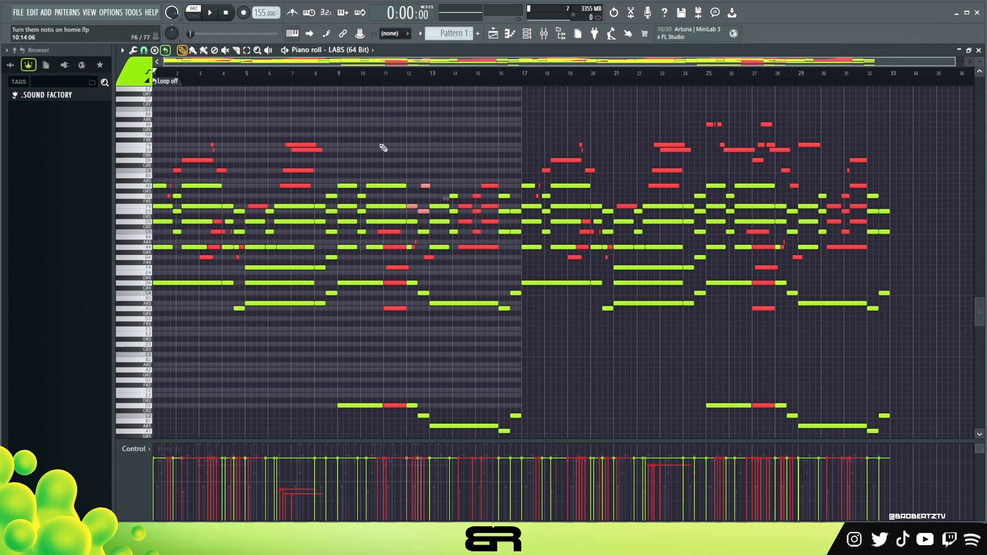
{"action": "right_click", "coordinate": [437, 122]}
{"action": "scroll", "coordinate": [400, 159], "scroll_direction": "up", "scroll_amount": 1}
{"action": "scroll", "coordinate": [401, 159], "scroll_direction": "down", "scroll_amount": 1}
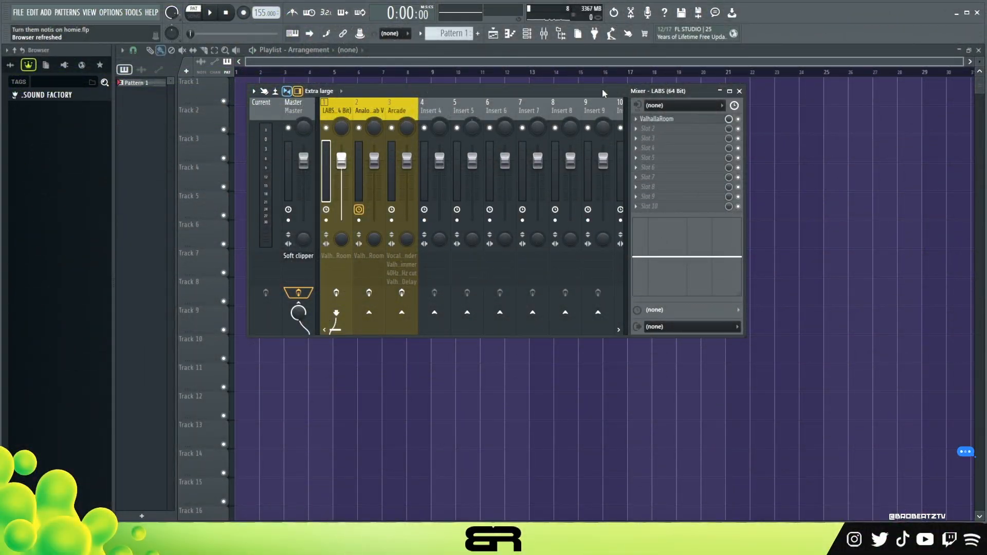
Review the effect chains of the LABS, Analog Lab V and Arcade mixer tracks and briefly play the pattern
{"action": "left_click", "coordinate": [353, 104]}
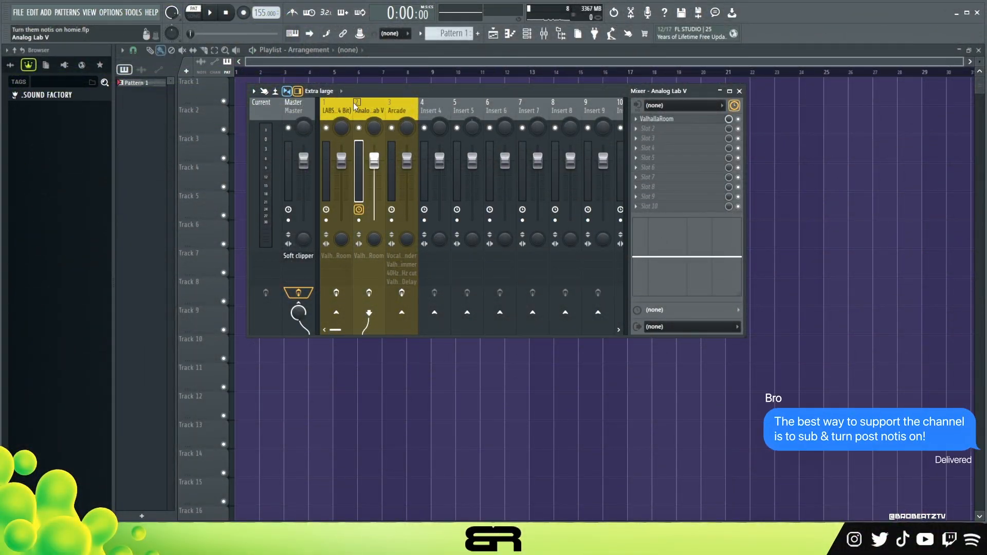
{"action": "left_click", "coordinate": [334, 108]}
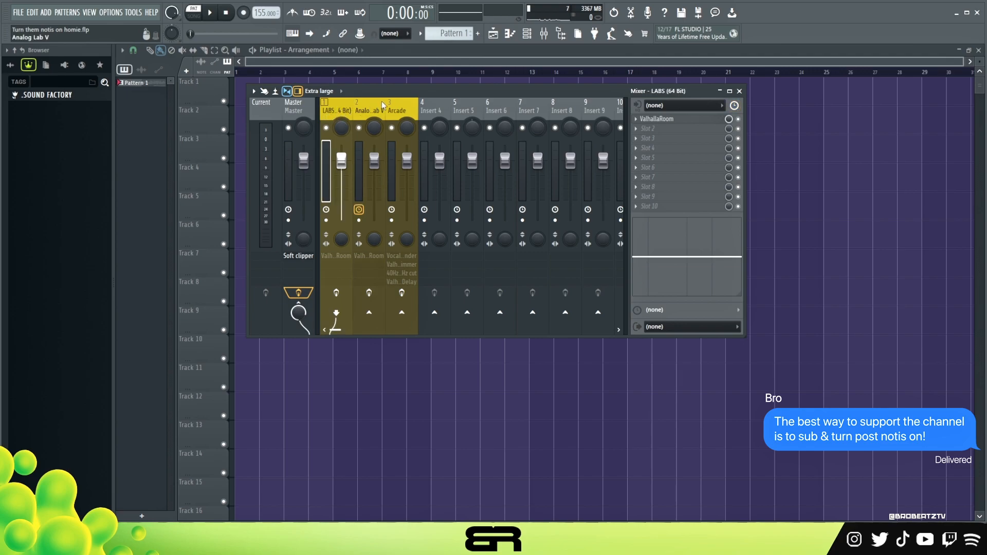
{"action": "left_click", "coordinate": [410, 118]}
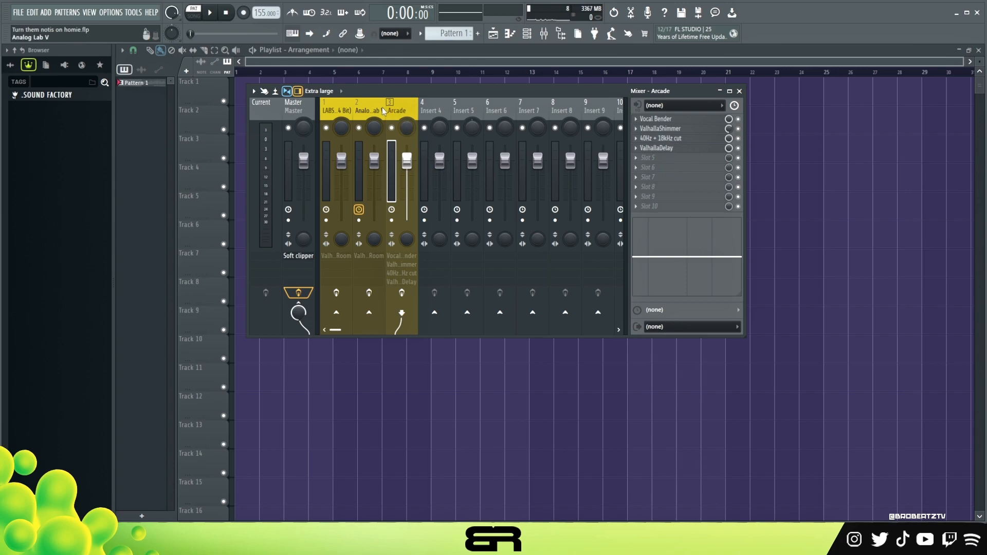
{"action": "key", "text": "Left"}
{"action": "key", "text": "Left"}
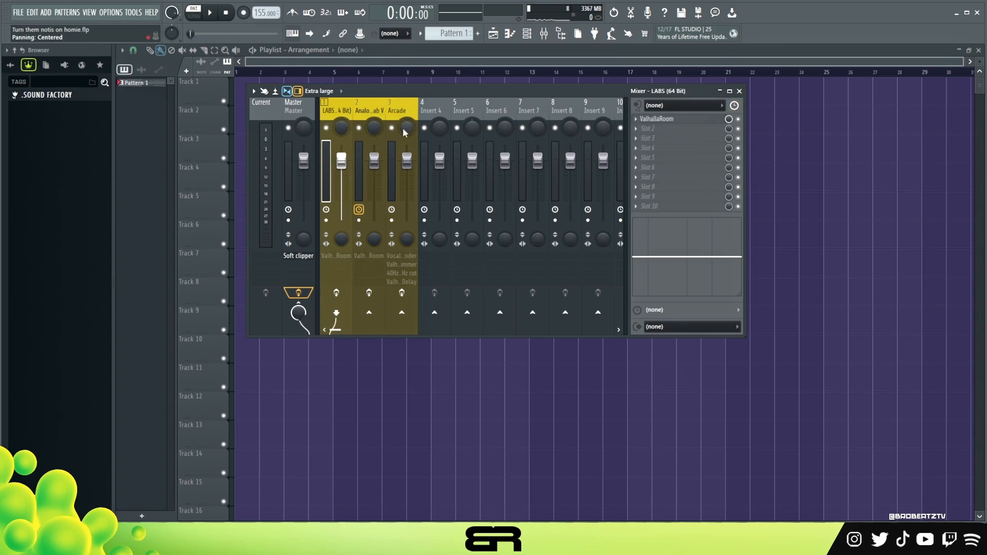
{"action": "key", "text": "space"}
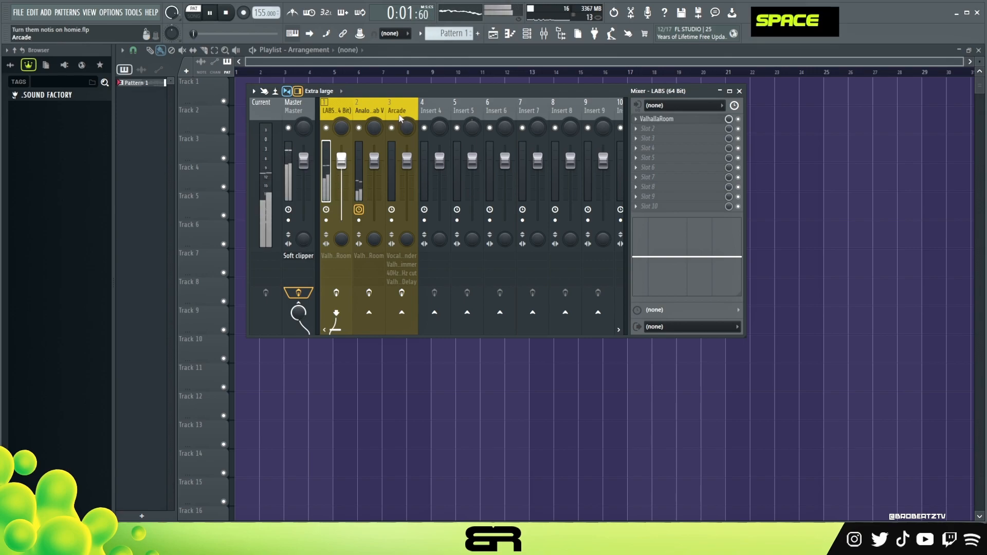
{"action": "key", "text": "space"}
Mute the Arcade and Analog Lab V mixer tracks and set the LABS track's volume to -4.4 dB while auditioning it
{"action": "left_click", "coordinate": [391, 127]}
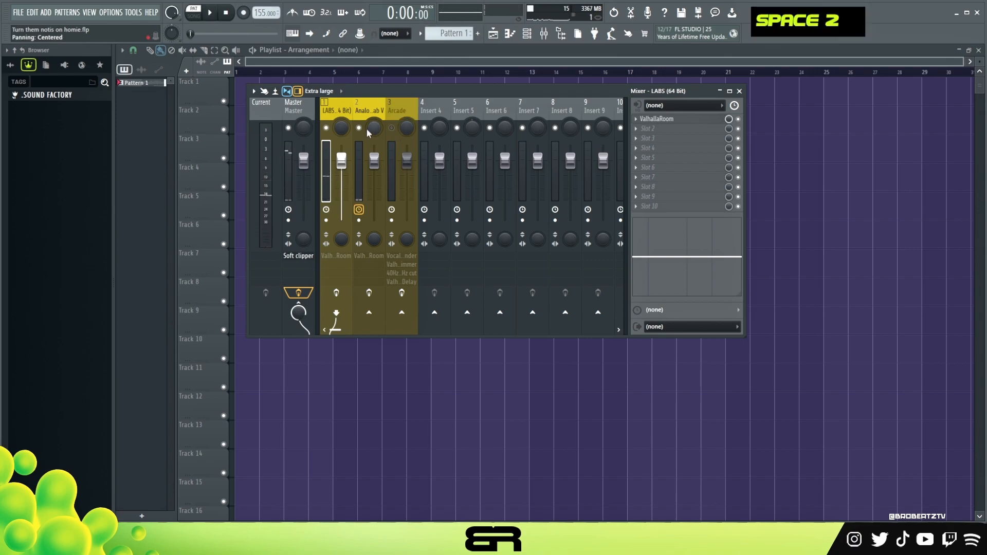
{"action": "left_click", "coordinate": [359, 127]}
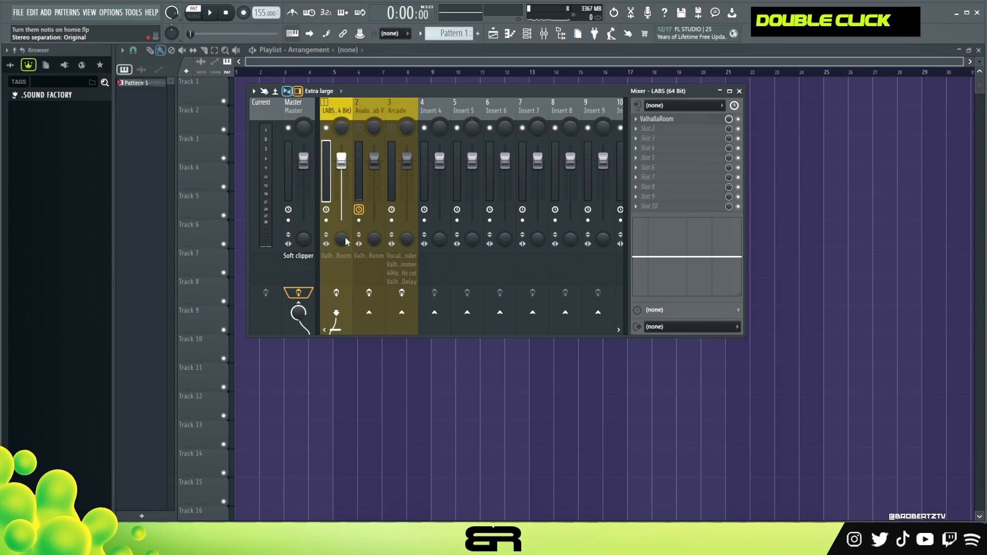
{"action": "left_click_drag", "start_coordinate": [343, 175], "coordinate": [343, 196]}
{"action": "key", "text": "space"}
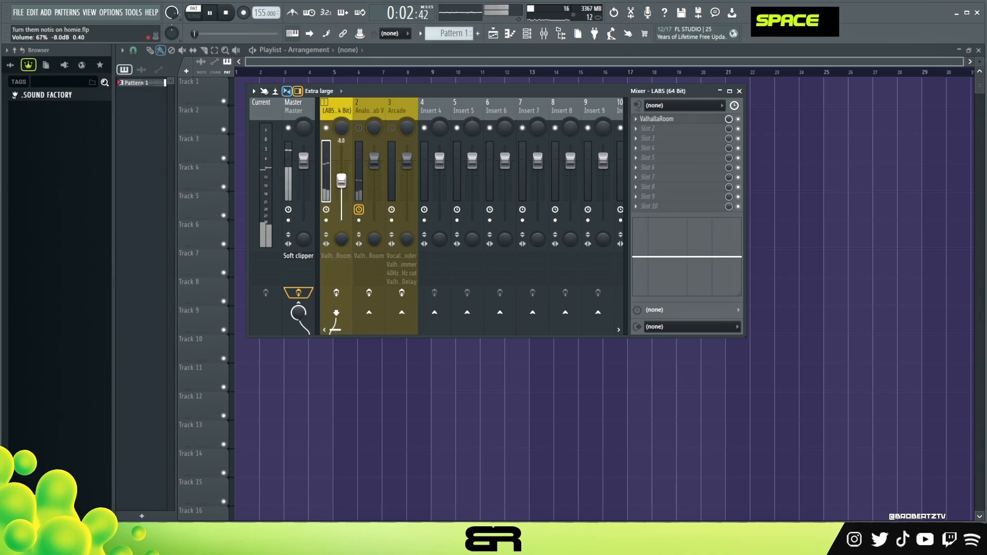
{"action": "key", "text": "space"}
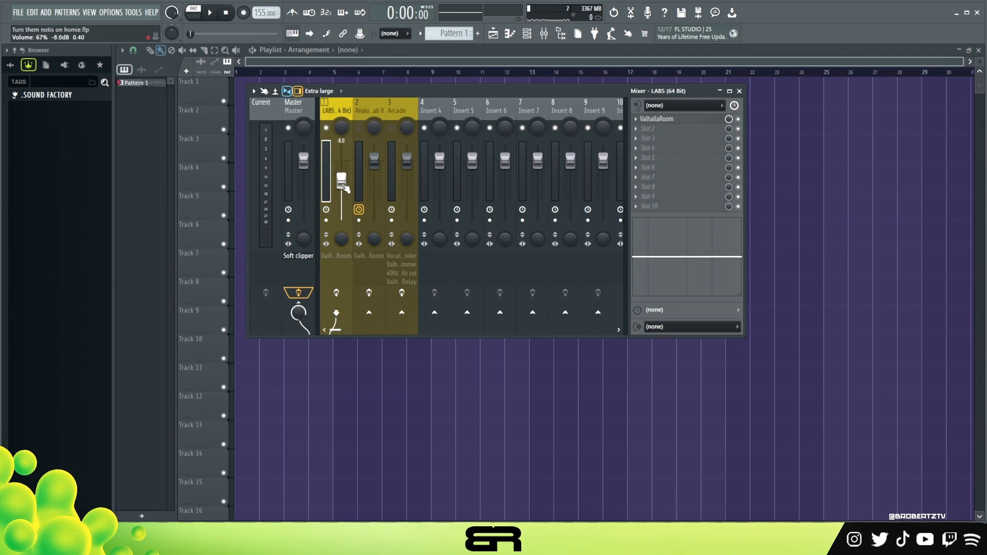
{"action": "key", "text": "space"}
{"action": "left_click_drag", "start_coordinate": [341, 180], "coordinate": [341, 171]}
{"action": "key", "text": "space"}
Turn on the LABS track's effects and lower its ValhallaRoom reverb mix to about 35.5 % during playback
{"action": "left_click", "coordinate": [661, 122]}
{"action": "left_click", "coordinate": [700, 121]}
{"action": "left_click", "coordinate": [700, 121]}
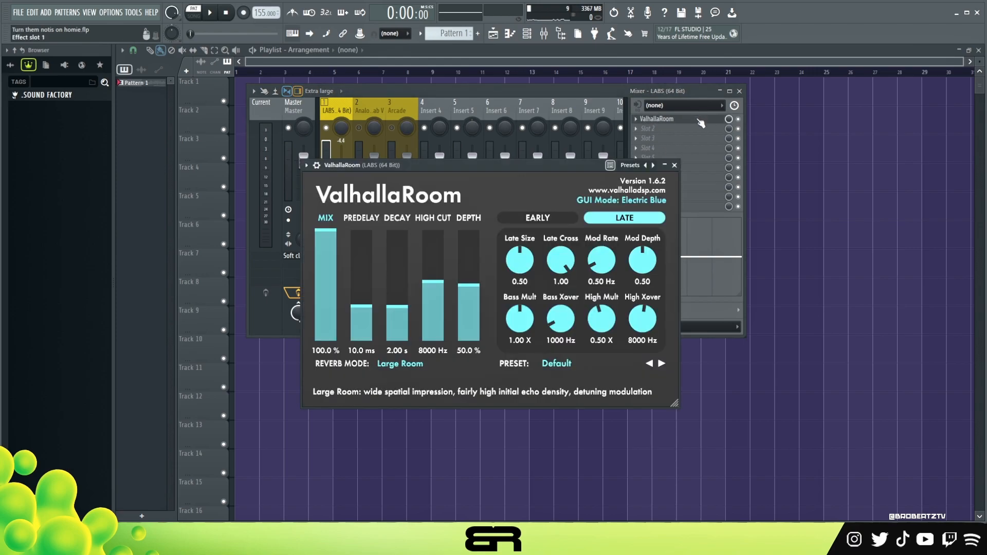
{"action": "left_click", "coordinate": [700, 122]}
{"action": "key", "text": "space"}
{"action": "left_click", "coordinate": [700, 122]}
{"action": "left_click_drag", "start_coordinate": [330, 237], "coordinate": [397, 311]}
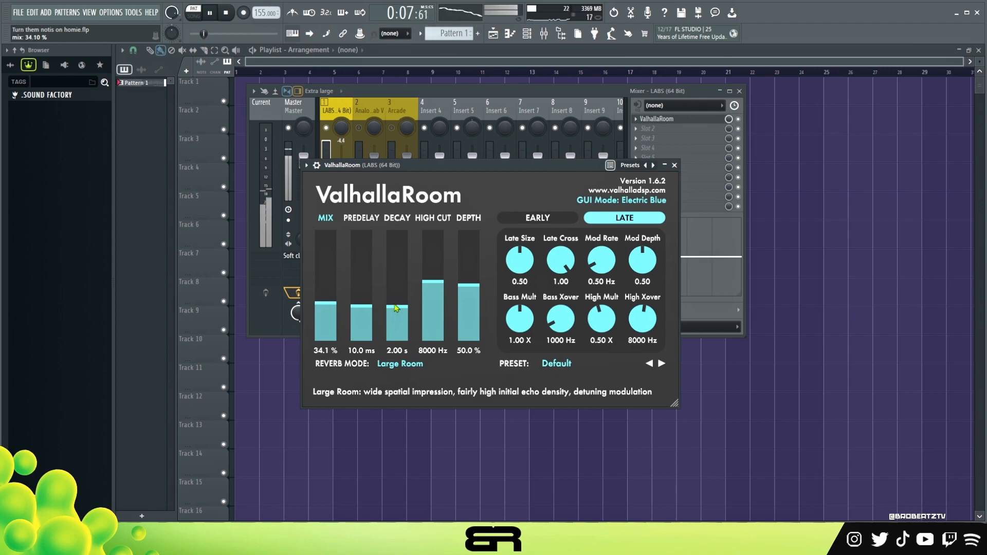
{"action": "left_click_drag", "start_coordinate": [329, 302], "coordinate": [329, 303]}
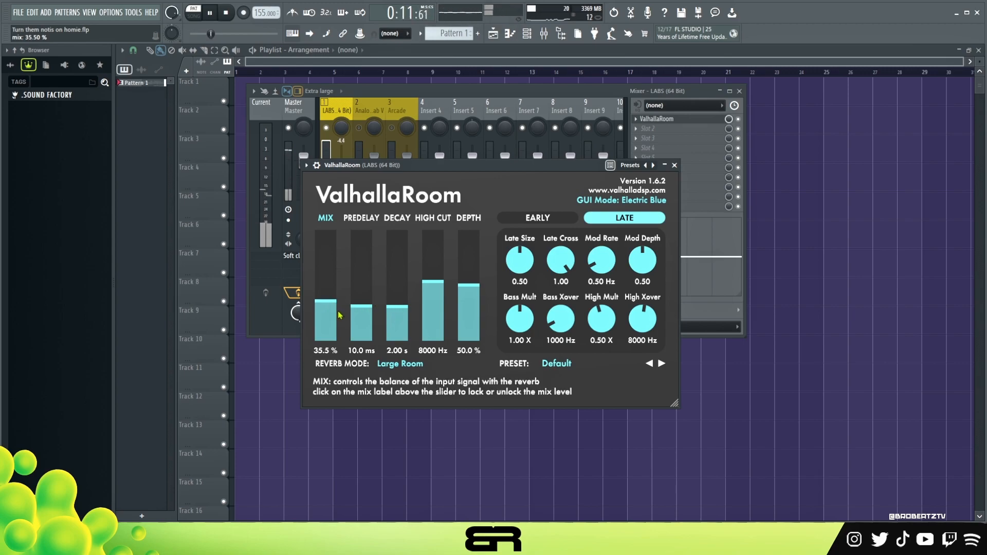
{"action": "left_click_drag", "start_coordinate": [334, 308], "coordinate": [335, 308]}
{"action": "left_click", "coordinate": [675, 165]}
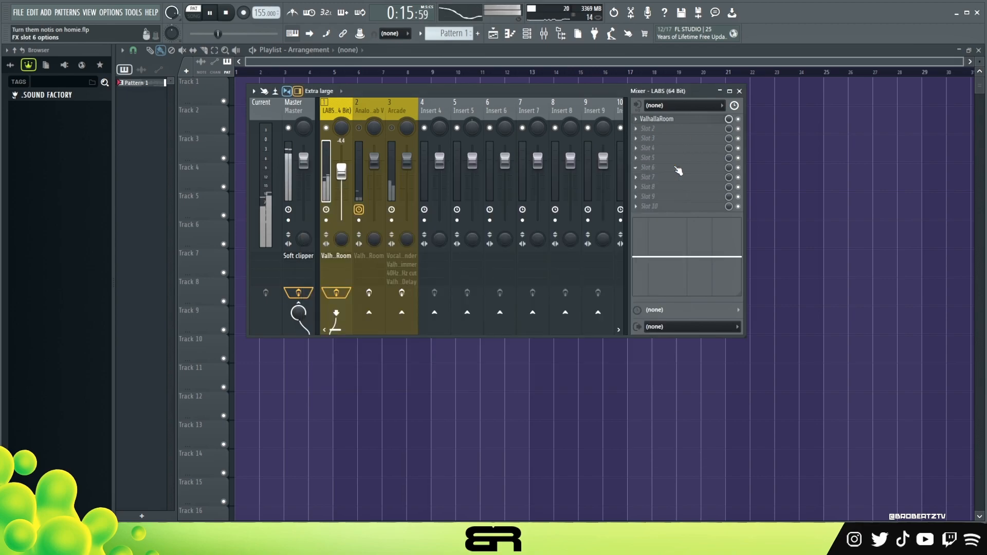
{"action": "key", "text": "space"}
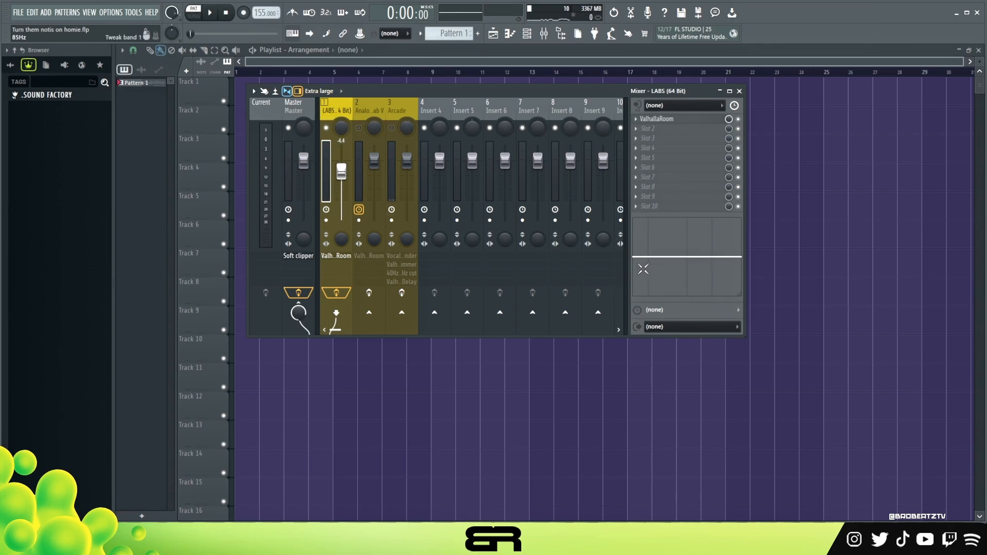
Cut the LABS track's low end with the mixer EQ's low band at 266 Hz, -18.0 dB, trying different curve shapes
{"action": "left_click_drag", "start_coordinate": [649, 257], "coordinate": [651, 283]}
{"action": "right_click", "coordinate": [648, 295]}
{"action": "key", "text": "space"}
{"action": "key", "text": "space"}
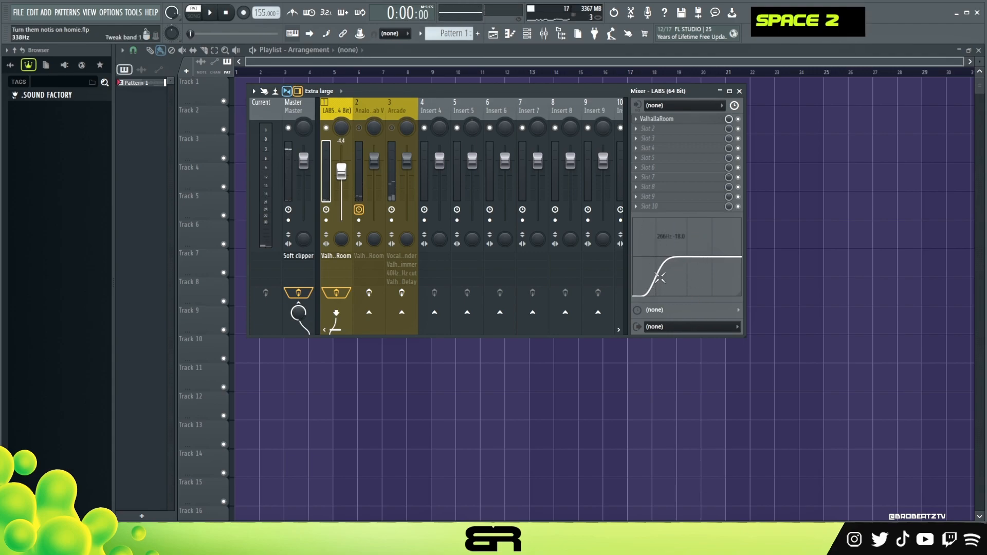
{"action": "left_click_drag", "start_coordinate": [657, 274], "coordinate": [656, 281]}
{"action": "right_click", "coordinate": [656, 283]}
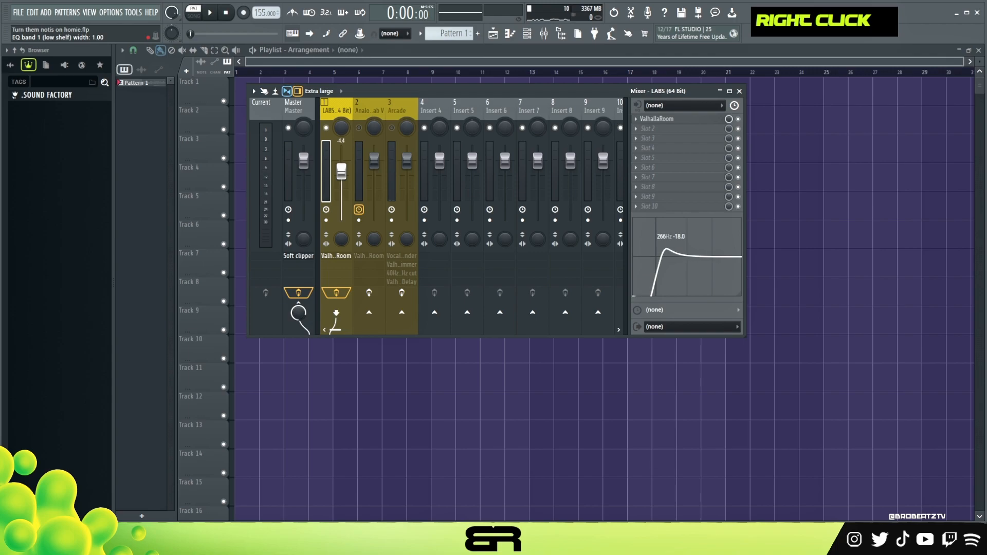
Move the LABS track's EQ low cut to 156 Hz at -17.5 dB and boost the mid band 0.9 dB at 1.6 kHz
{"action": "key", "text": "space"}
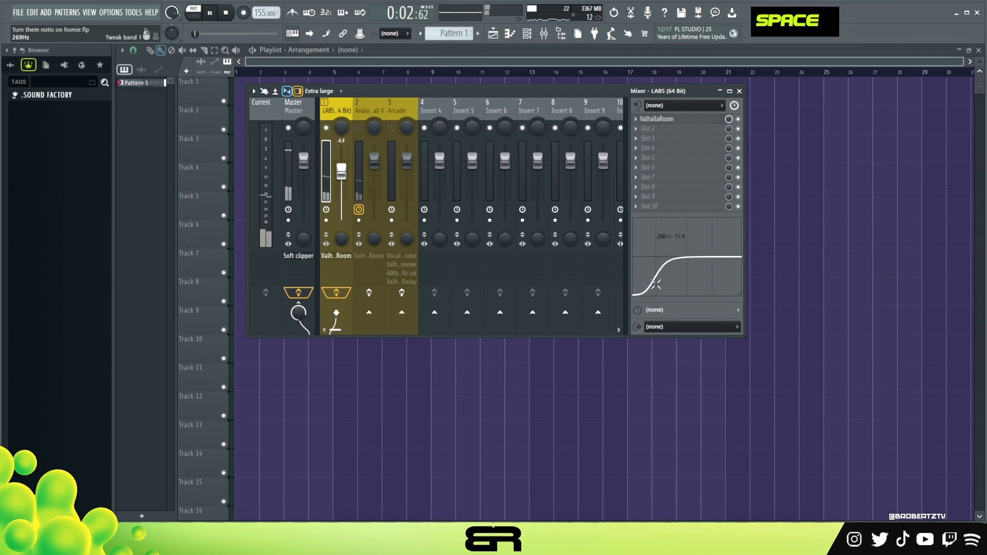
{"action": "left_click_drag", "start_coordinate": [688, 258], "coordinate": [653, 284]}
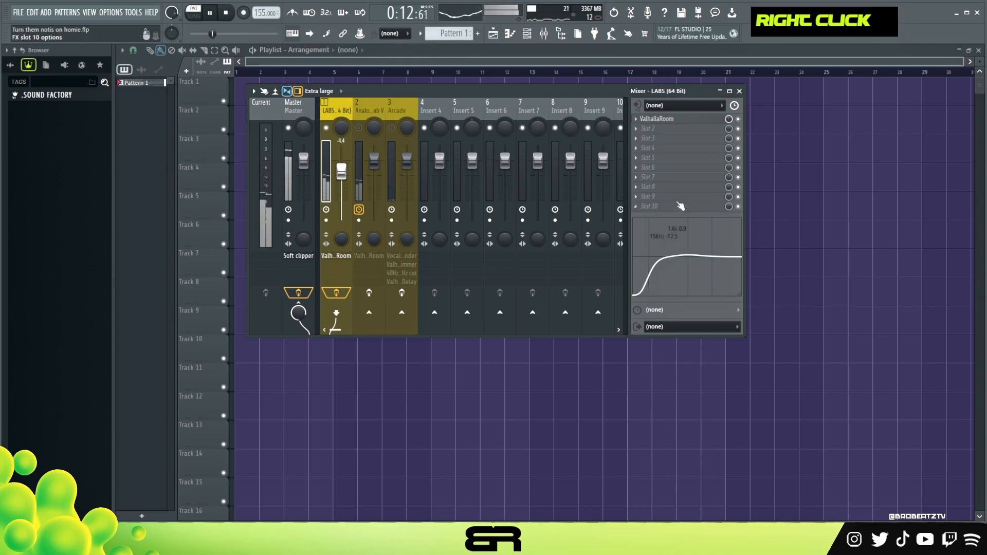
{"action": "key", "text": "space"}
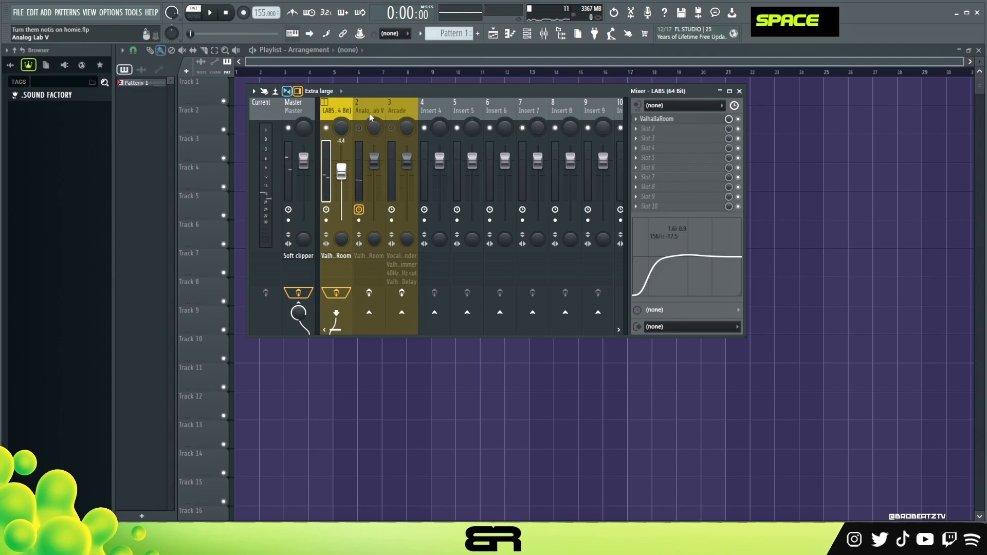
Unmute Analog Lab V, mute LABS, and set the Analog Lab V track's volume to -4.4 dB while auditioning it
{"action": "double_click", "coordinate": [369, 114]}
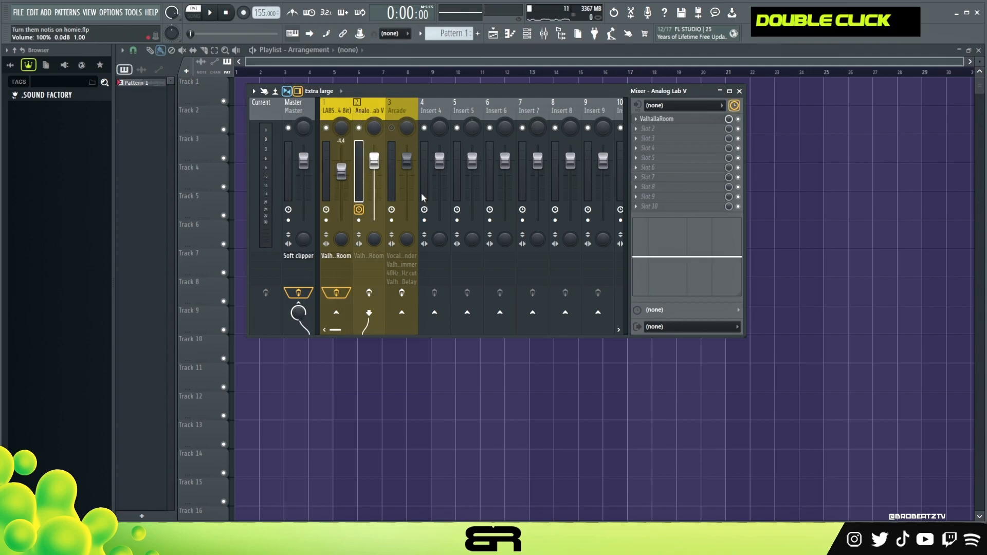
{"action": "left_click_drag", "start_coordinate": [374, 160], "coordinate": [374, 166]}
{"action": "key", "text": "space"}
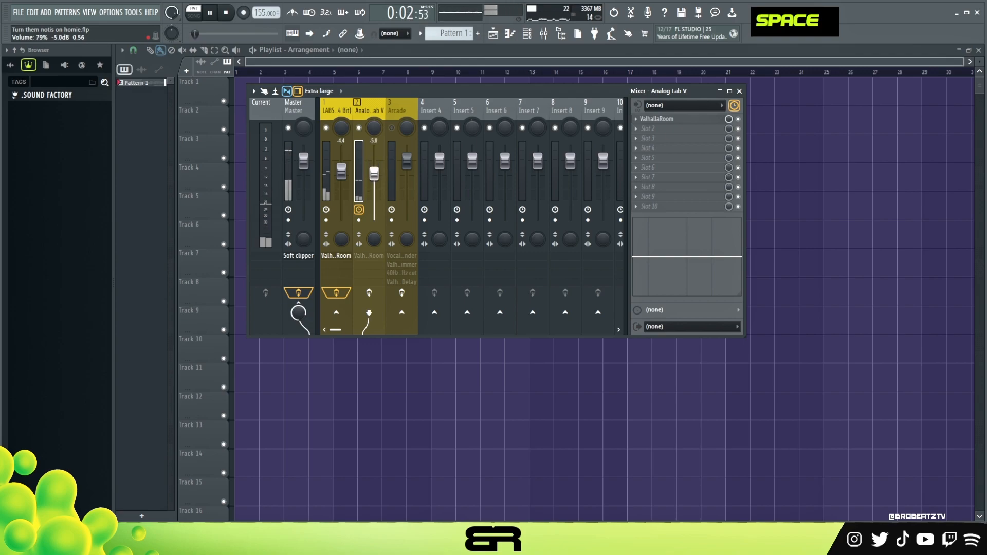
{"action": "key", "text": "space"}
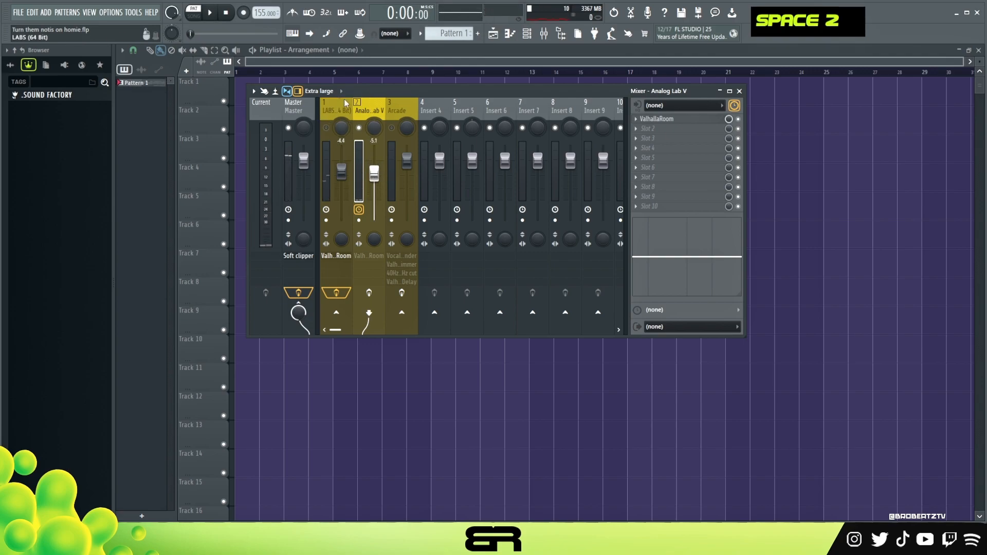
{"action": "key", "text": "space"}
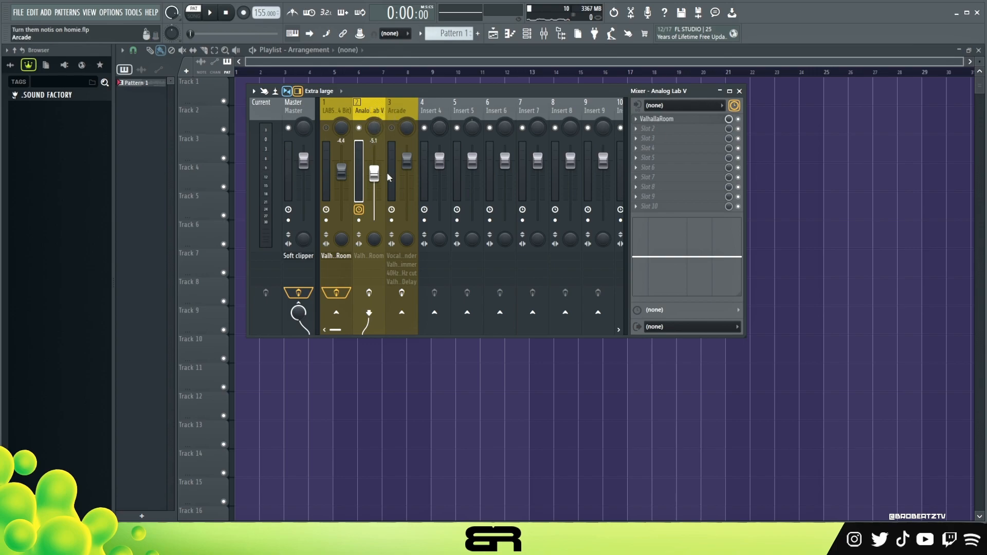
{"action": "left_click_drag", "start_coordinate": [374, 172], "coordinate": [374, 171]}
{"action": "key", "text": "space"}
Cut the Analog Lab V track's EQ by -18.0 dB in the low band around 175 Hz and the high band at 1.9 kHz
{"action": "left_click_drag", "start_coordinate": [649, 256], "coordinate": [650, 295]}
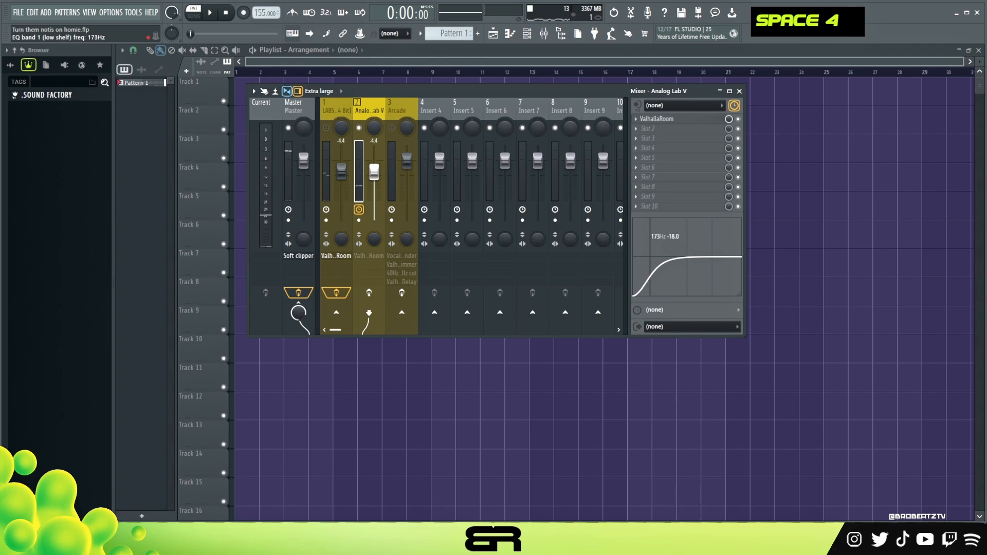
{"action": "key", "text": "space"}
{"action": "right_click", "coordinate": [650, 295]}
{"action": "key", "text": "space"}
{"action": "left_click_drag", "start_coordinate": [727, 265], "coordinate": [637, 284]}
{"action": "right_click", "coordinate": [726, 265]}
{"action": "key", "text": "space"}
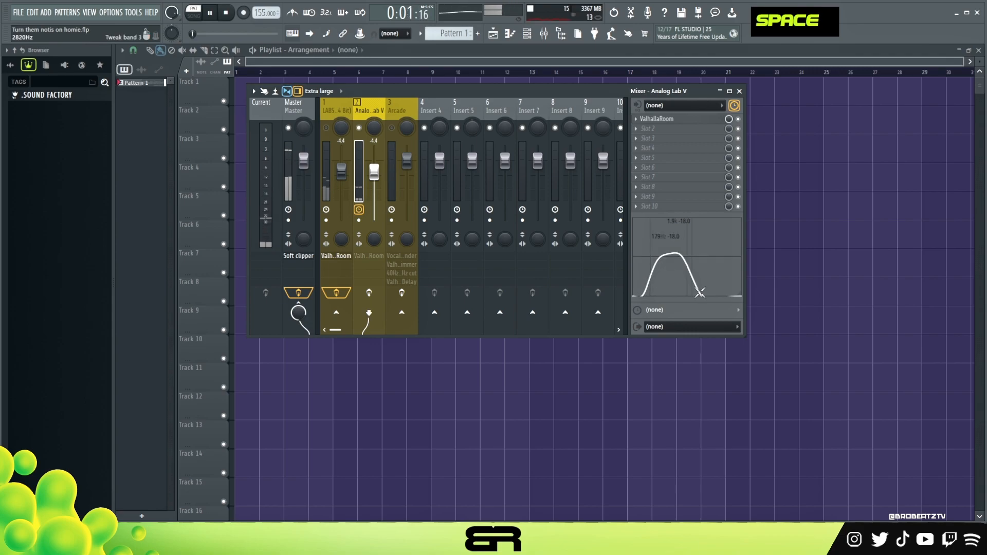
{"action": "key", "text": "space"}
Turn on the Analog Lab V track's effects and set its ValhallaRoom reverb mix to 52.5 %
{"action": "key", "text": "space"}
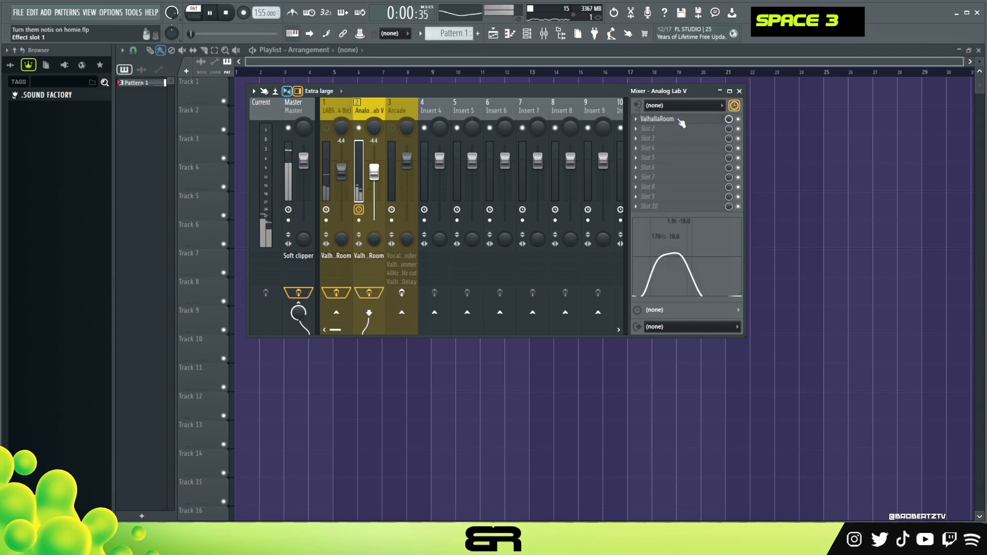
{"action": "left_click", "coordinate": [681, 120]}
{"action": "left_click_drag", "start_coordinate": [453, 221], "coordinate": [455, 252]}
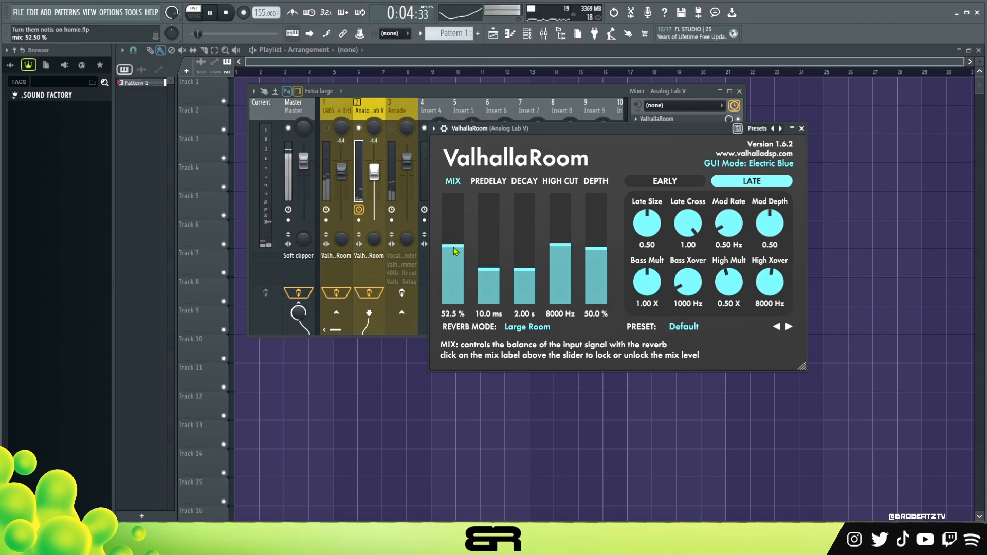
{"action": "left_click", "coordinate": [801, 128]}
Lower the Analog Lab V EQ's low-cut frequency to about 145 Hz and set the track's volume to -3.9 dB
{"action": "left_click_drag", "start_coordinate": [662, 265], "coordinate": [659, 265]}
{"action": "right_click", "coordinate": [693, 279]}
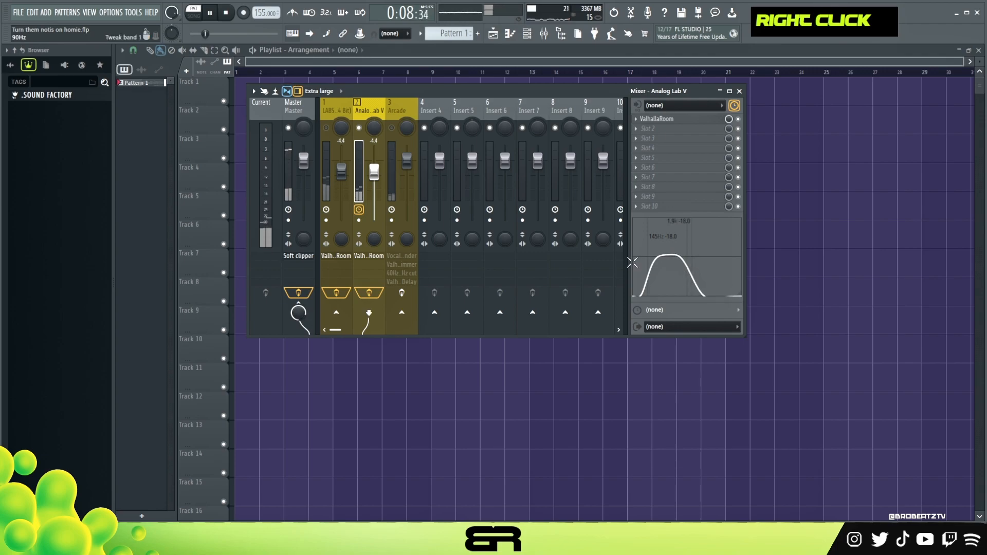
{"action": "left_click_drag", "start_coordinate": [378, 177], "coordinate": [378, 175]}
{"action": "key", "text": "space"}
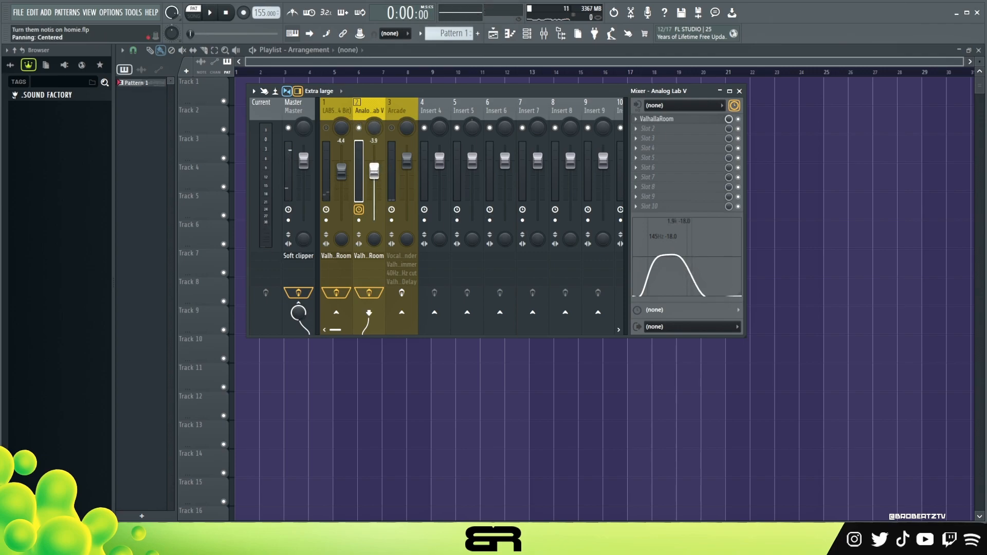
Pan the unmuted Arcade track 12% right and set its volume to -7.3 dB while auditioning it with effects on
{"action": "left_click", "coordinate": [406, 127]}
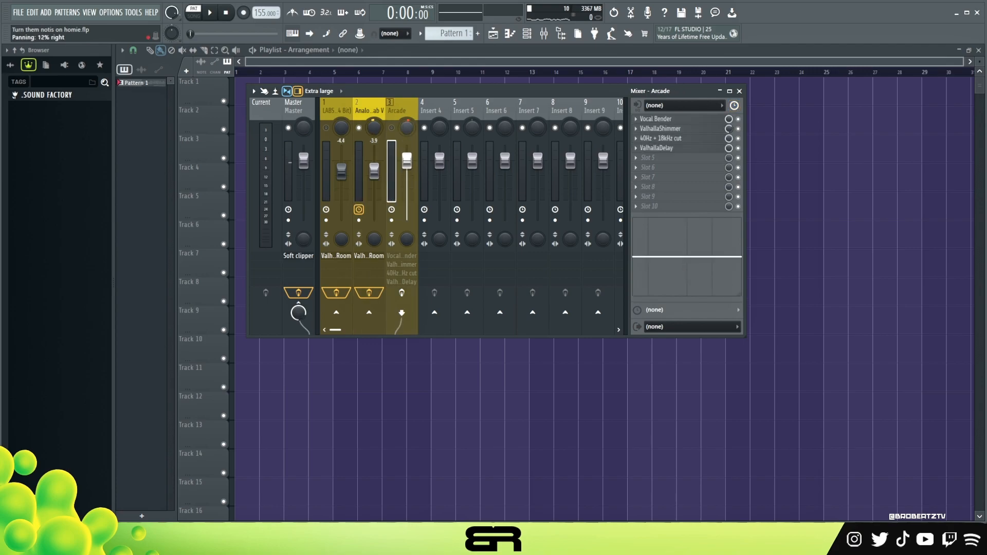
{"action": "double_click", "coordinate": [391, 128]}
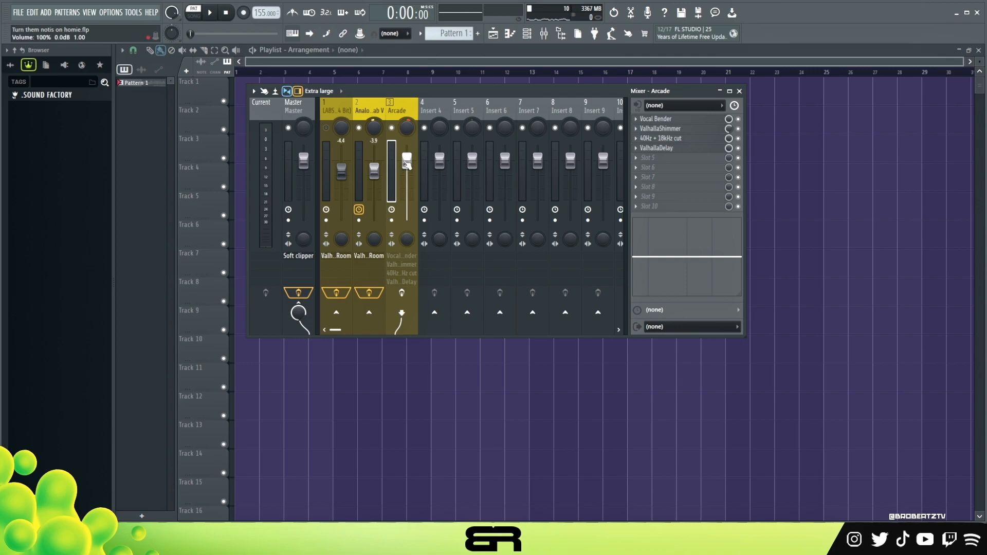
{"action": "key", "text": "space"}
{"action": "left_click_drag", "start_coordinate": [408, 168], "coordinate": [408, 179]}
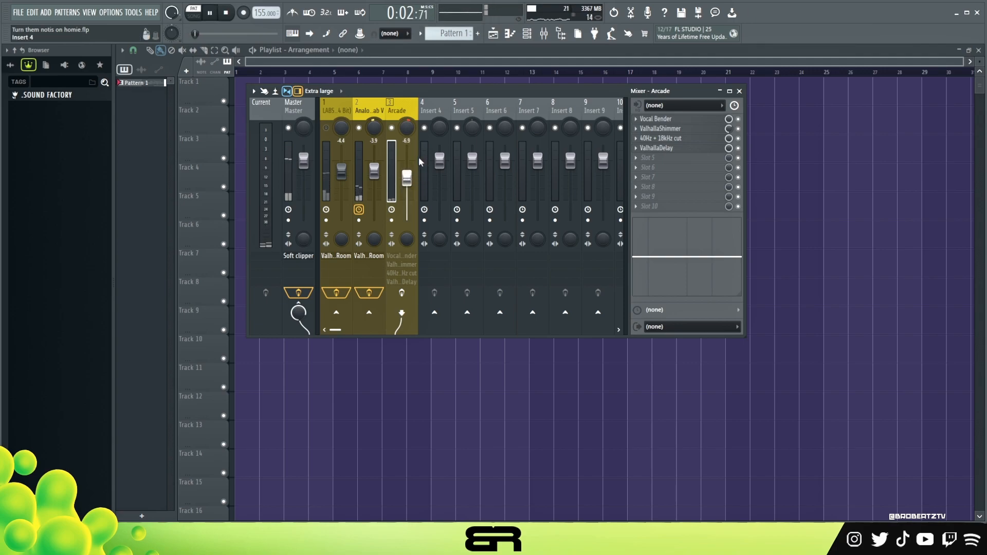
{"action": "key", "text": "space"}
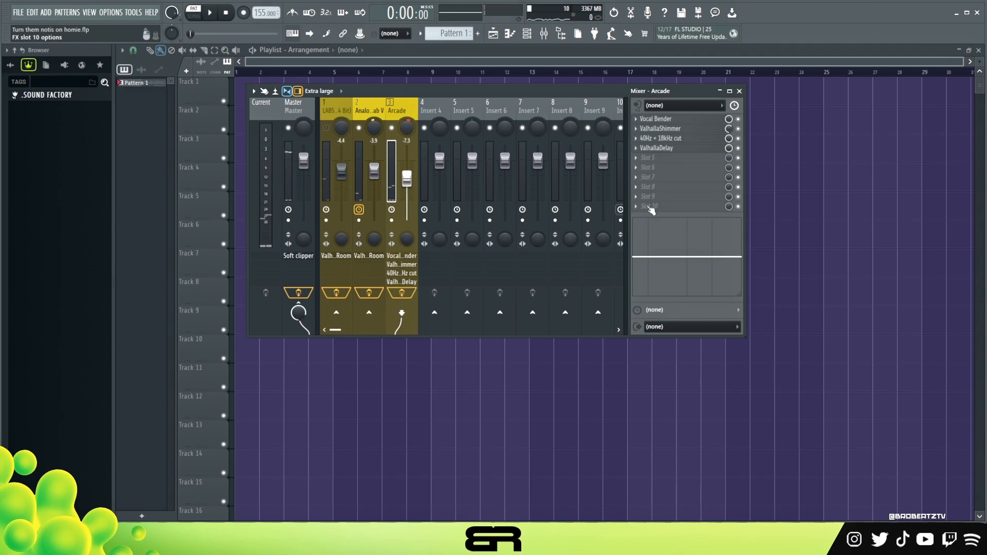
Set the formant of the Arcade track's Vocal Bender to -3 semitones
{"action": "left_click", "coordinate": [662, 120]}
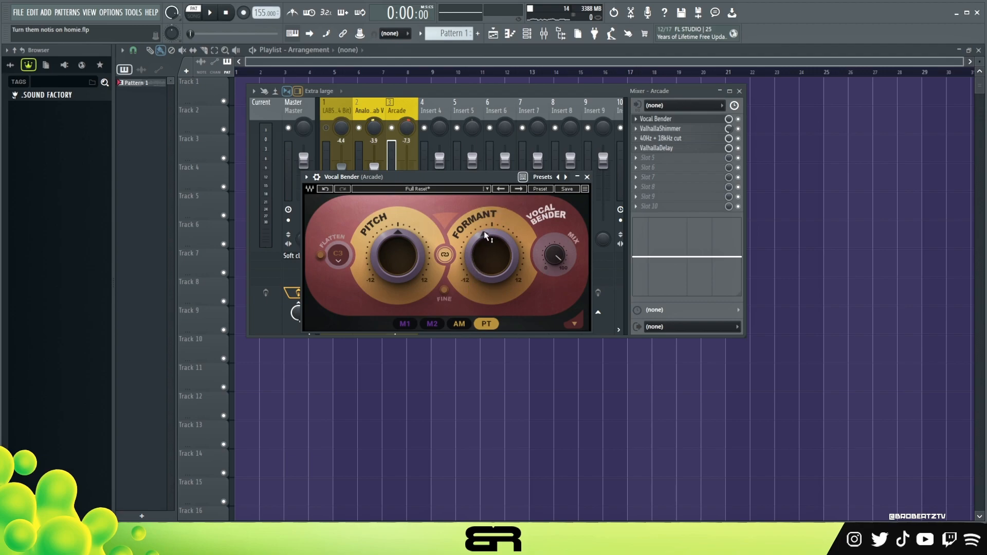
{"action": "left_click_drag", "start_coordinate": [485, 237], "coordinate": [485, 237]}
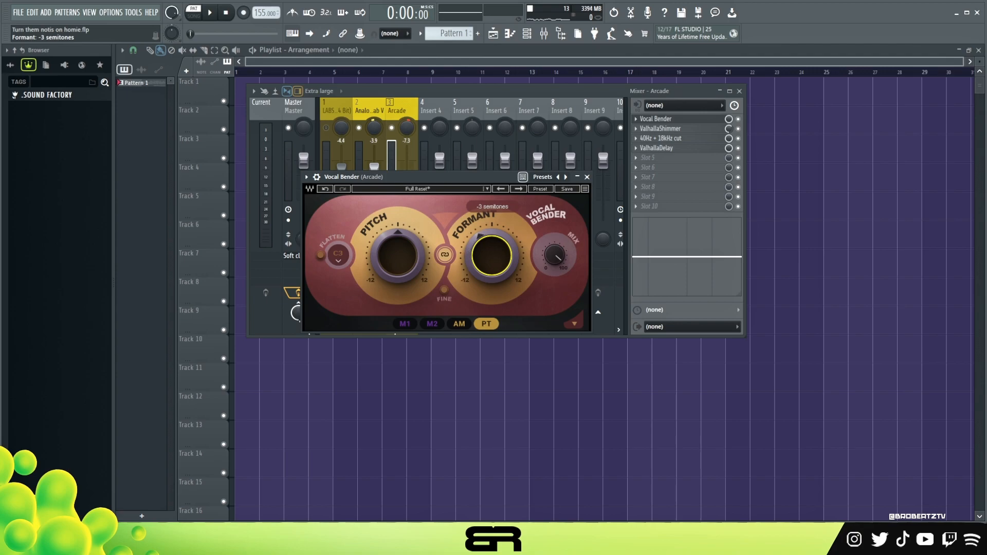
{"action": "left_click", "coordinate": [587, 178]}
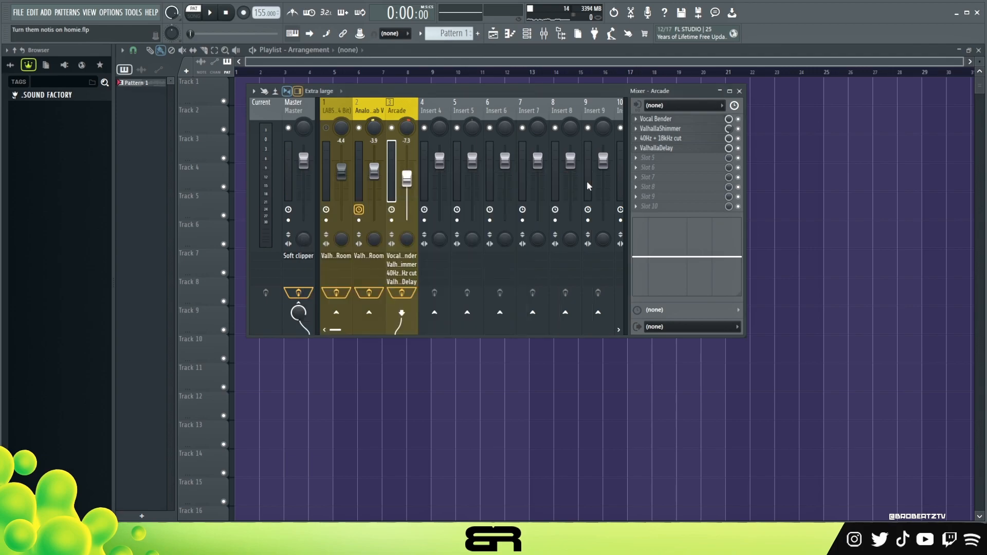
Try the Arcade track's ValhallaShimmer at a 100% mix level during playback and return the mix level to 54%
{"action": "left_click", "coordinate": [682, 130]}
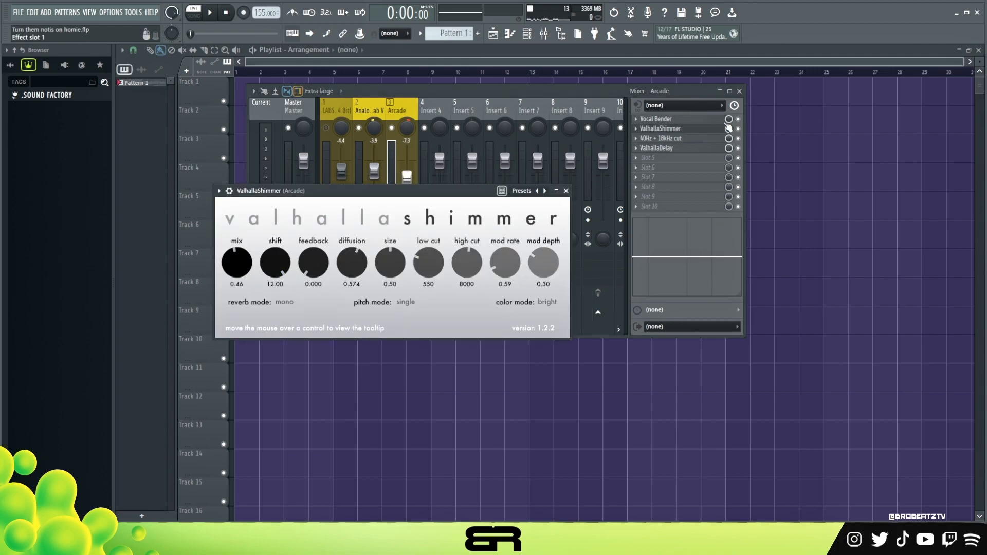
{"action": "left_click", "coordinate": [728, 130]}
{"action": "key", "text": "space"}
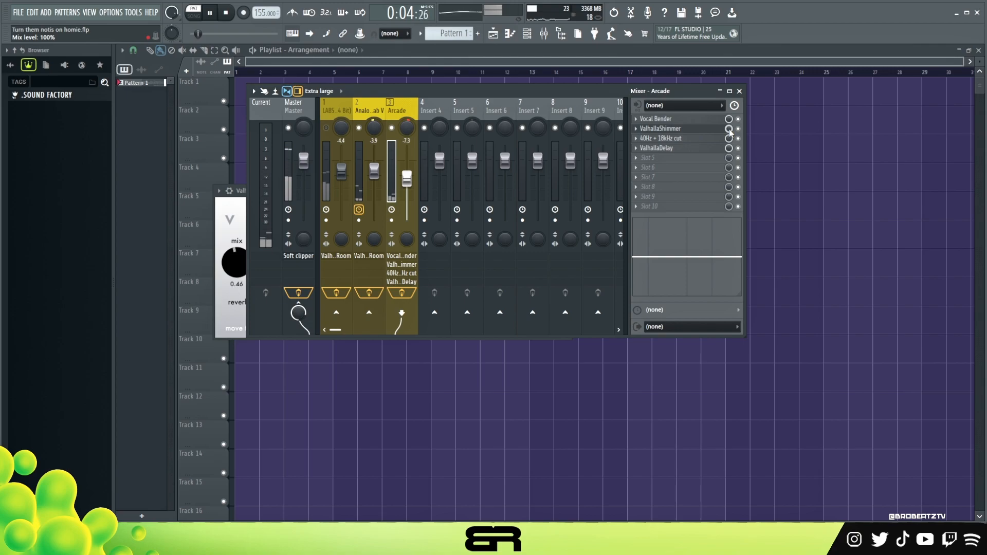
{"action": "key", "text": "space"}
{"action": "double_click", "coordinate": [664, 131]}
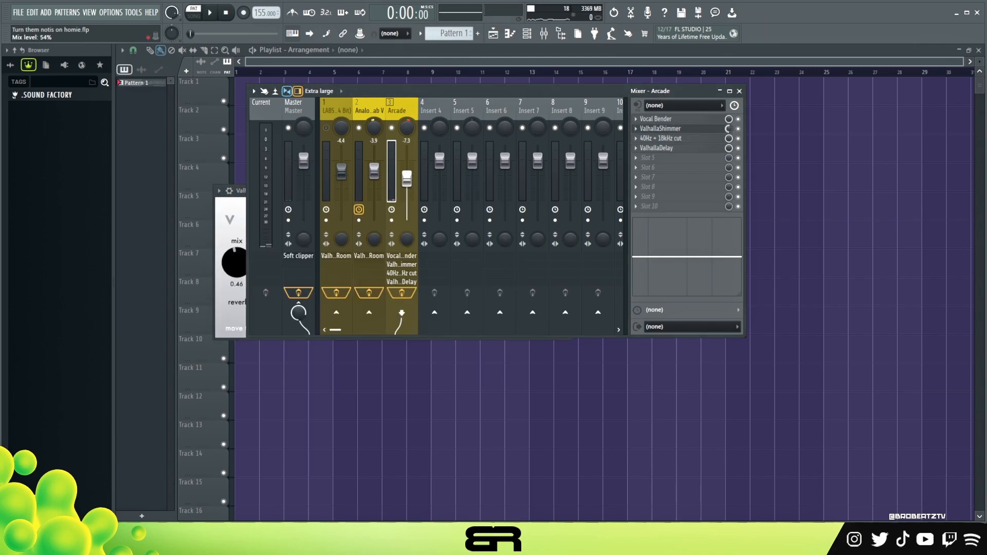
Try a slightly lower low-pass frequency in the Arcade track's 40Hz + 18kHz cut EQ during playback and move it back
{"action": "left_click", "coordinate": [703, 139]}
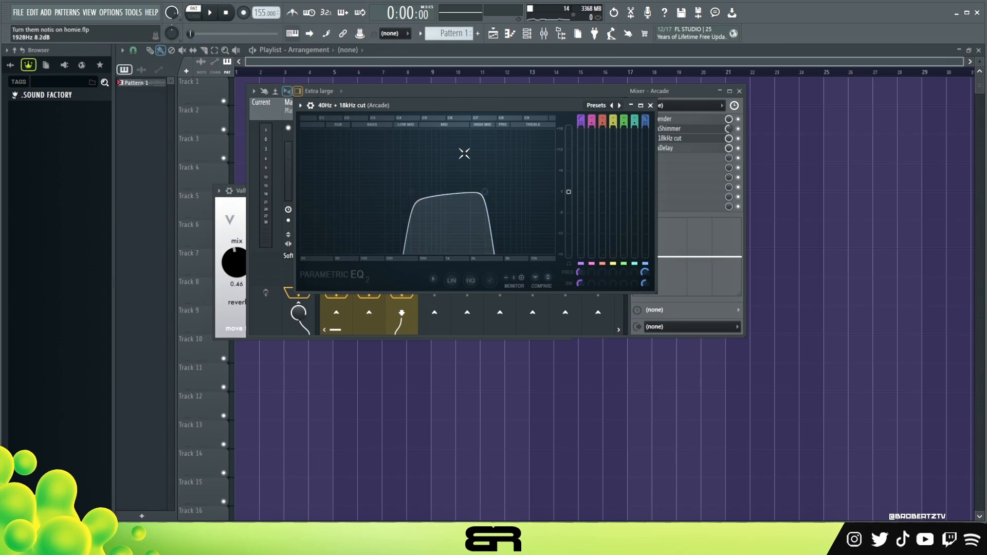
{"action": "mouse_move", "coordinate": [486, 193]}
{"action": "left_mouse_down"}
{"action": "mouse_move", "coordinate": [496, 191]}
{"action": "mouse_move", "coordinate": [481, 191]}
{"action": "left_mouse_up"}
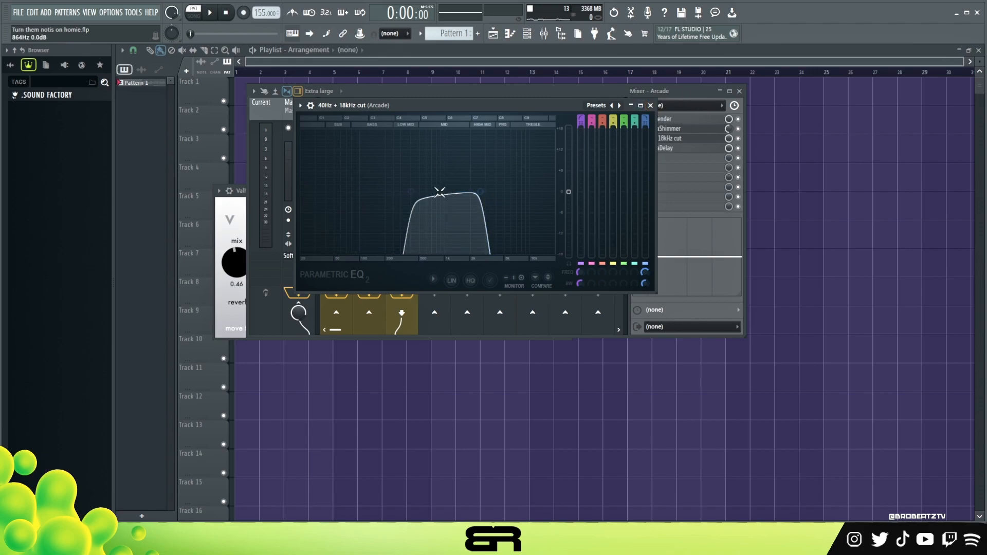
{"action": "key", "text": "space"}
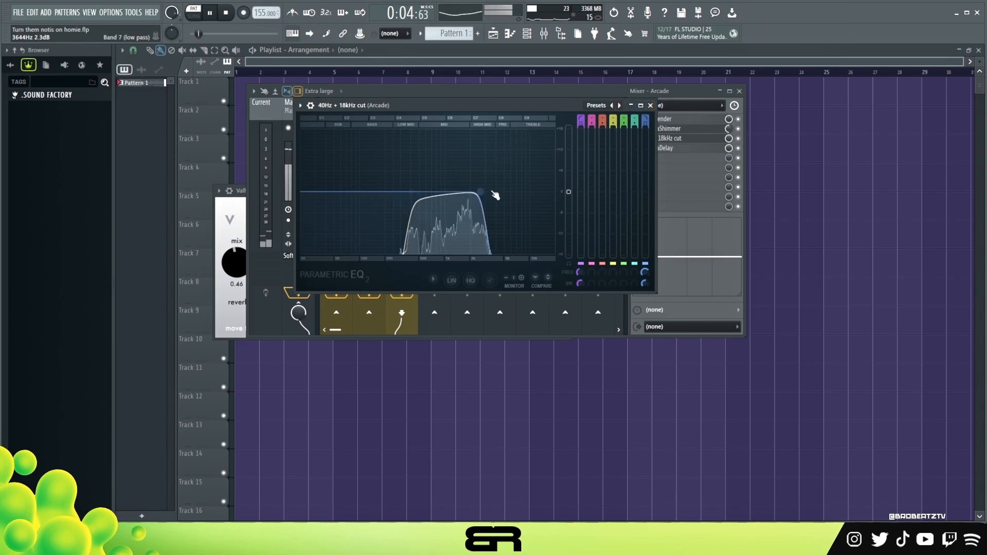
{"action": "left_click_drag", "start_coordinate": [481, 192], "coordinate": [484, 192]}
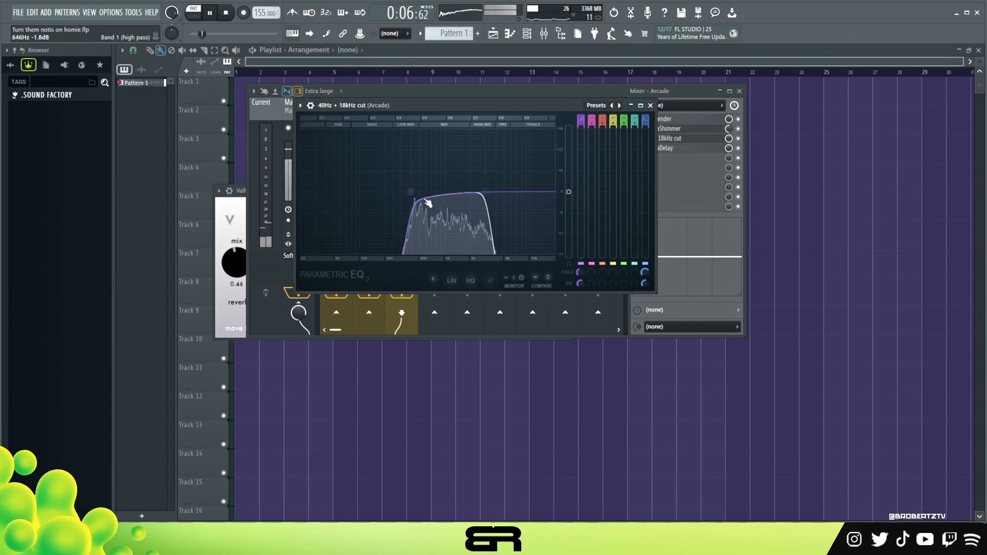
{"action": "key", "text": "space"}
{"action": "left_click", "coordinate": [650, 105]}
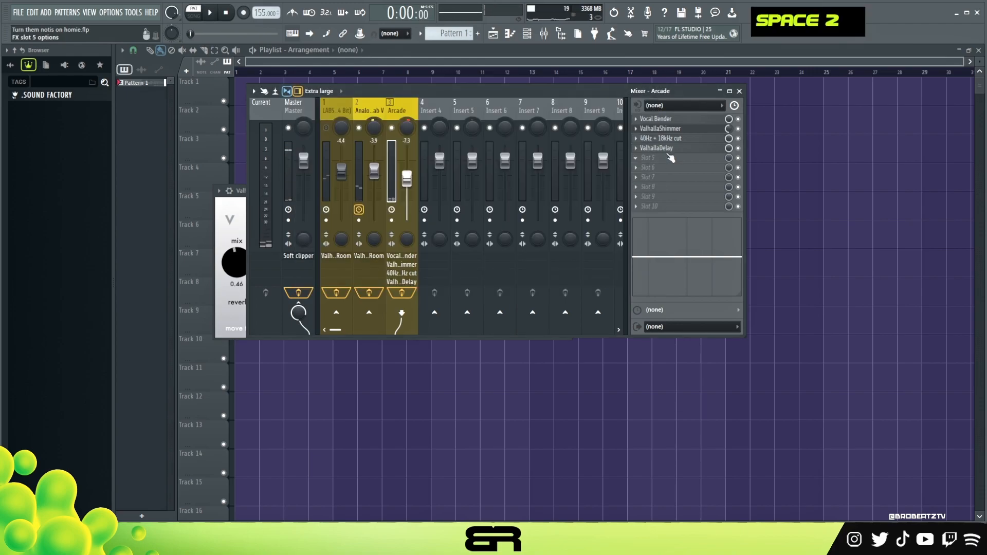
Boost the Arcade track's EQ by 1.2 dB at 4.8 kHz, set its volume to -6.7 dB, and audition it with LABS unmuted
{"action": "left_click", "coordinate": [660, 148]}
{"action": "left_click", "coordinate": [660, 148]}
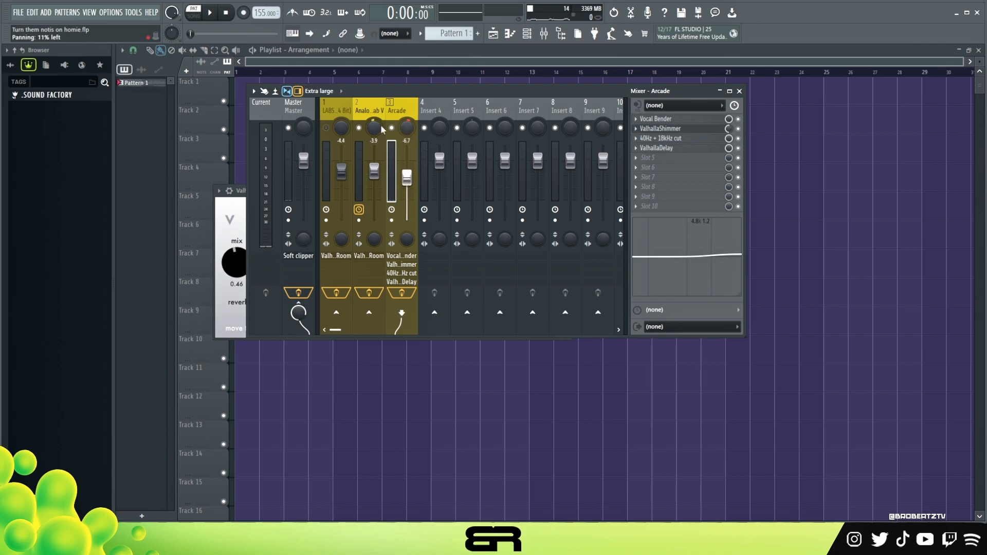
{"action": "key", "text": "space"}
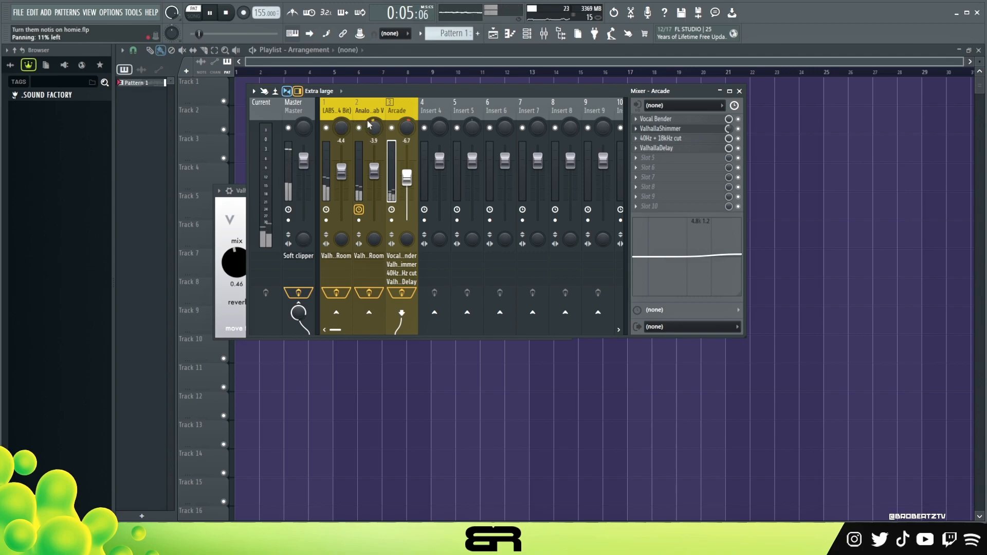
{"action": "key", "text": "space"}
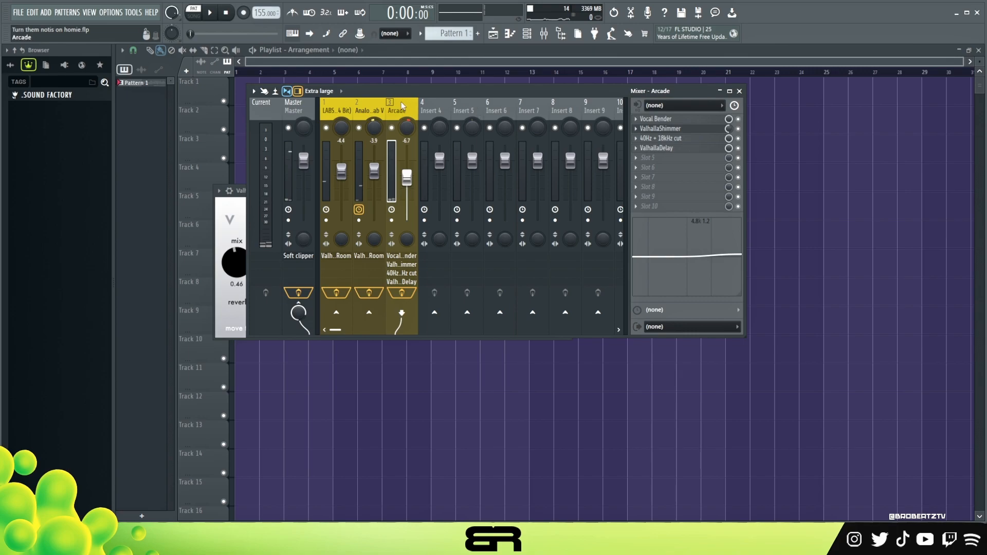
Select the LABS track in the mixer and reposition the mixer window over the playlist
{"action": "mouse_move", "coordinate": [420, 106]}
{"action": "left_mouse_down"}
{"action": "mouse_move", "coordinate": [597, 210]}
{"action": "mouse_move", "coordinate": [405, 99]}
{"action": "left_mouse_up"}
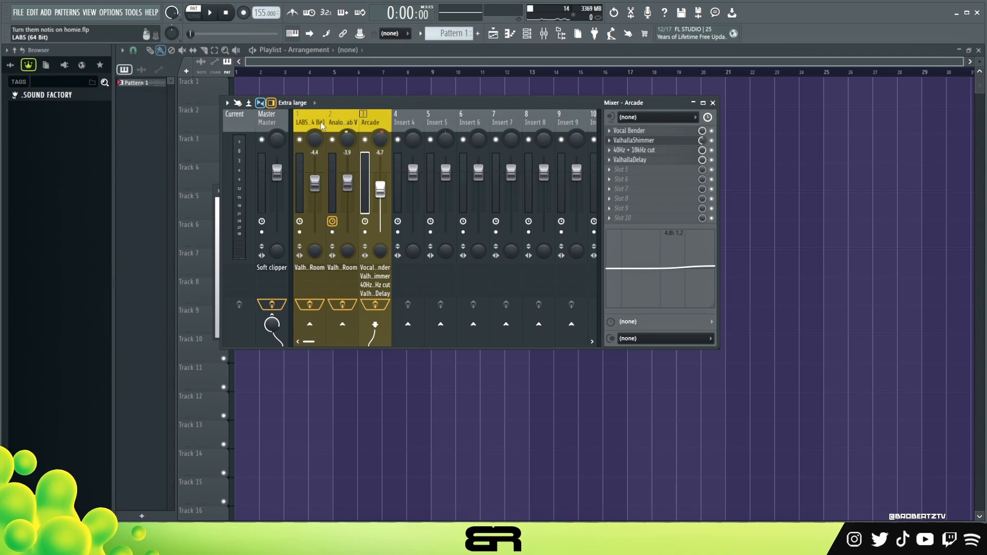
{"action": "left_click", "coordinate": [310, 119]}
{"action": "left_click_drag", "start_coordinate": [371, 104], "coordinate": [387, 90]}
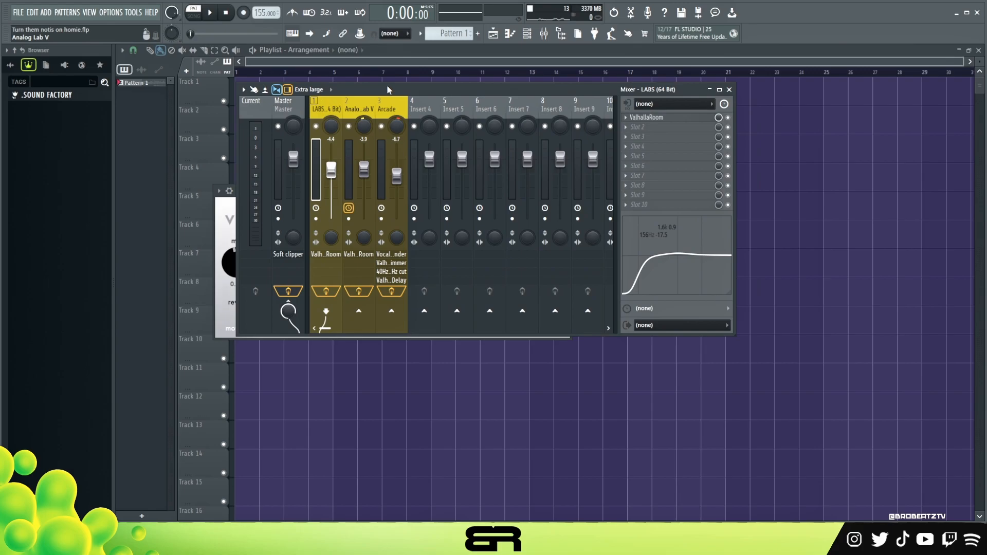